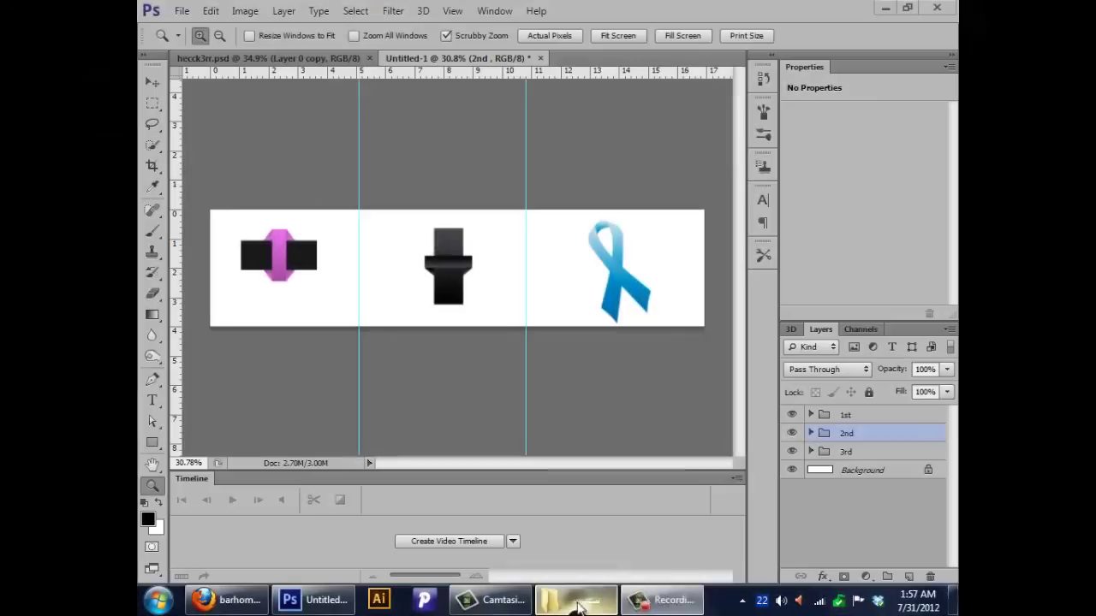
Zoom to 100% and inspect the pink band, dark folded bar and blue ribbon examples.
{"action": "right_click", "coordinate": [576, 599]}
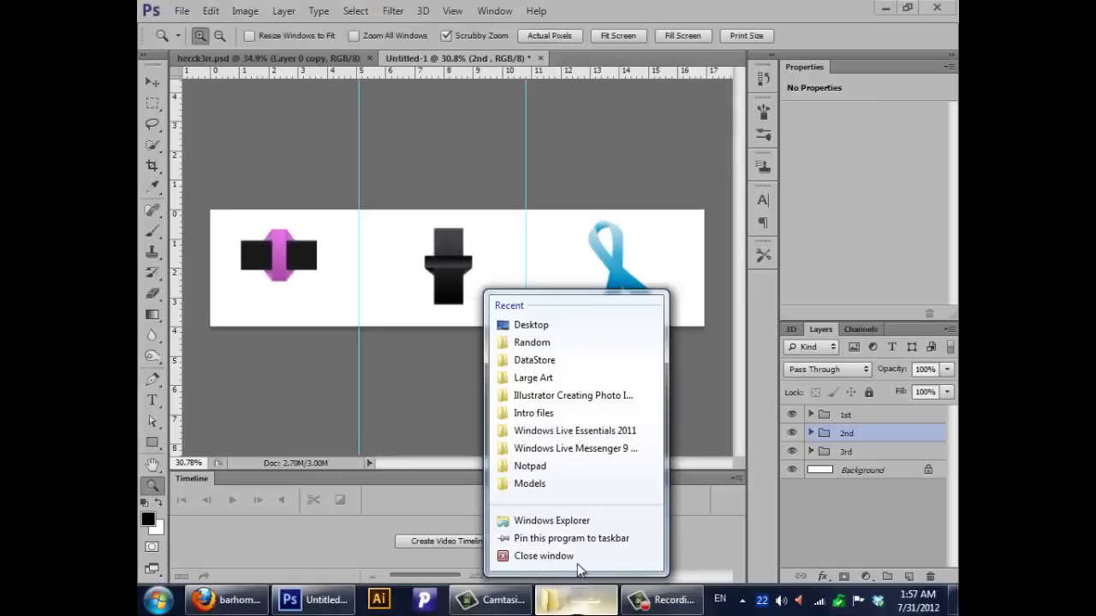
{"action": "left_click", "coordinate": [571, 557]}
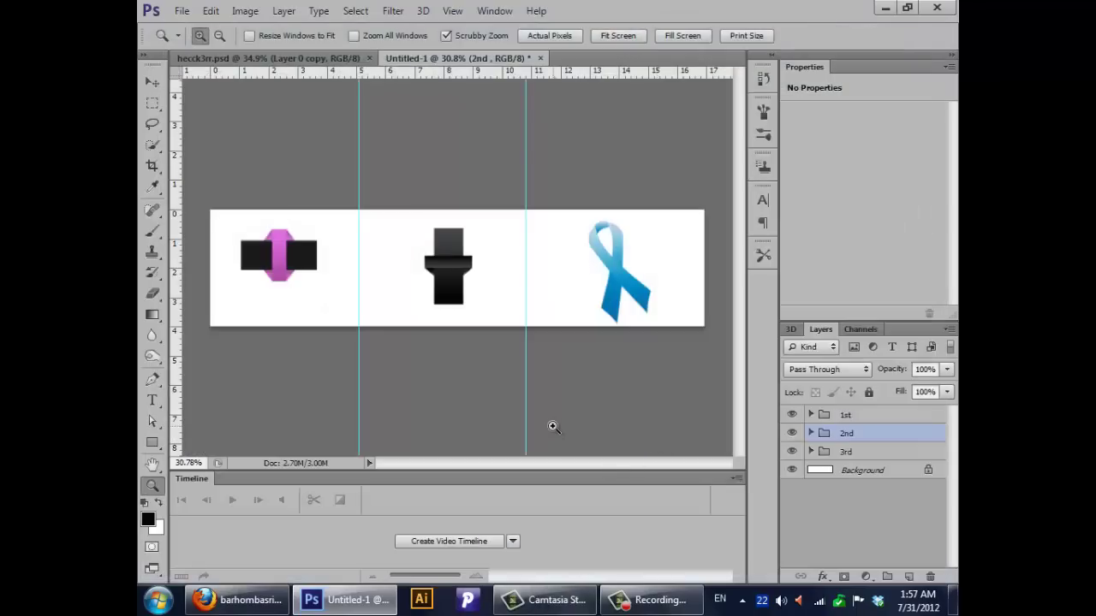
{"action": "left_click", "coordinate": [153, 81]}
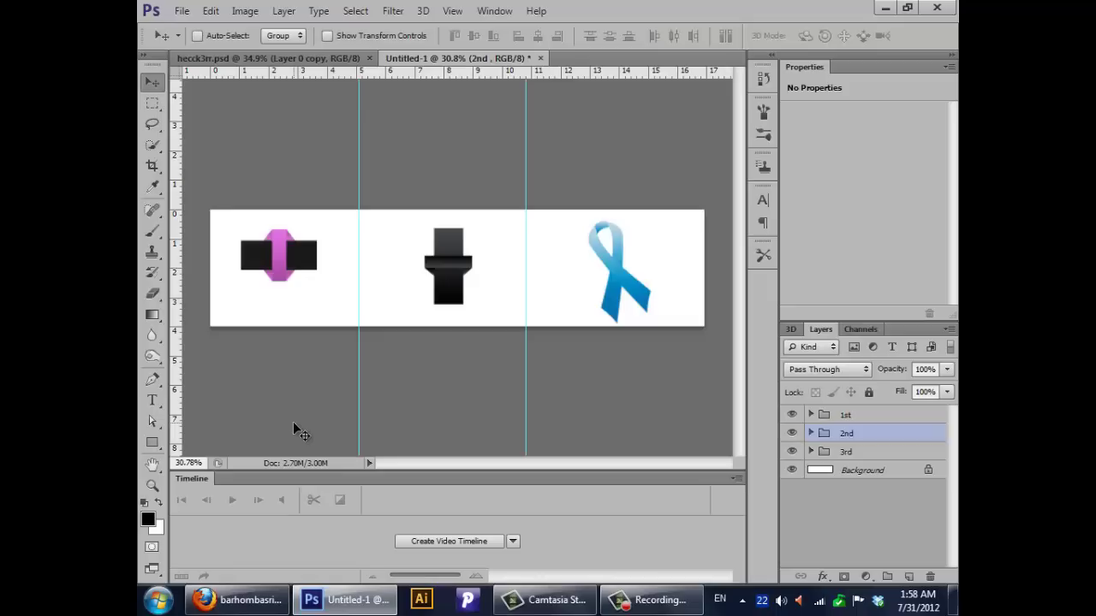
{"action": "left_click", "coordinate": [149, 488]}
{"action": "left_click", "coordinate": [149, 492]}
{"action": "left_click_drag", "start_coordinate": [391, 316], "coordinate": [628, 311]}
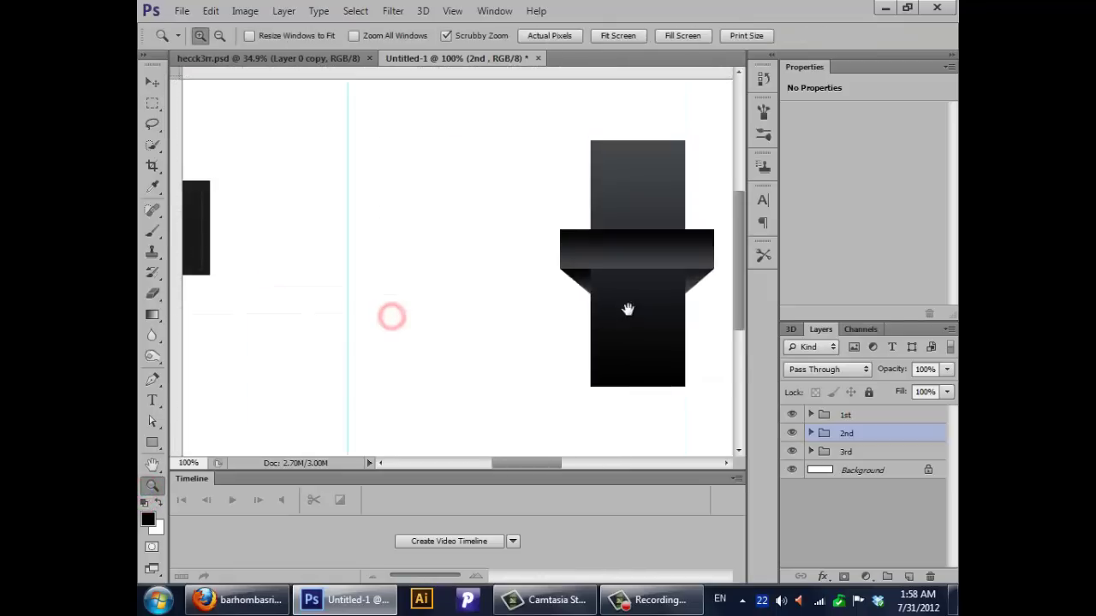
{"action": "left_click_drag", "start_coordinate": [298, 318], "coordinate": [448, 345]}
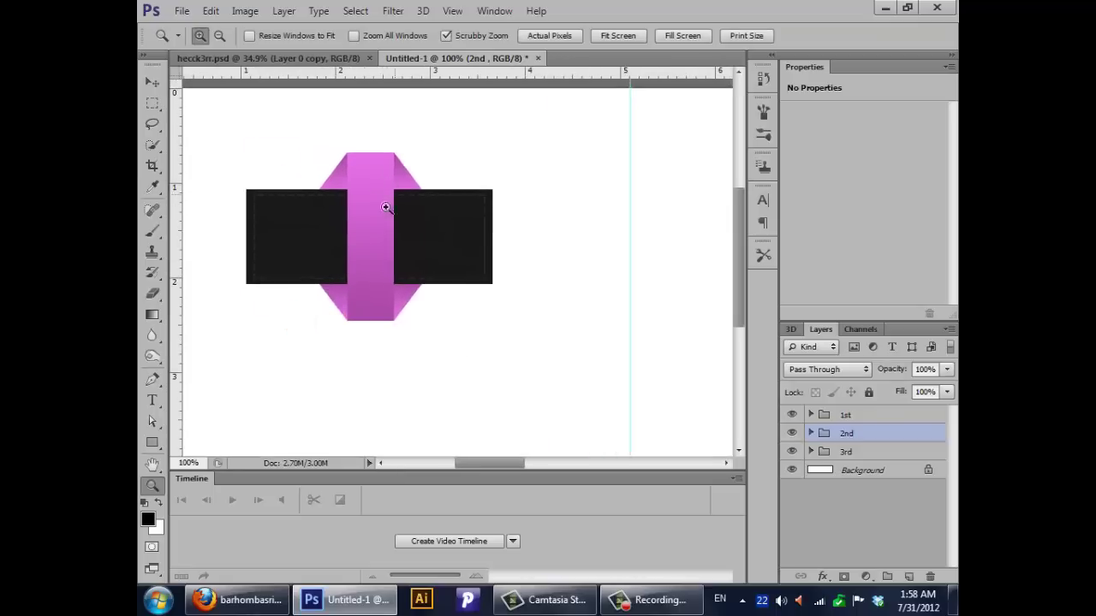
{"action": "left_click_drag", "start_coordinate": [590, 342], "coordinate": [535, 357]}
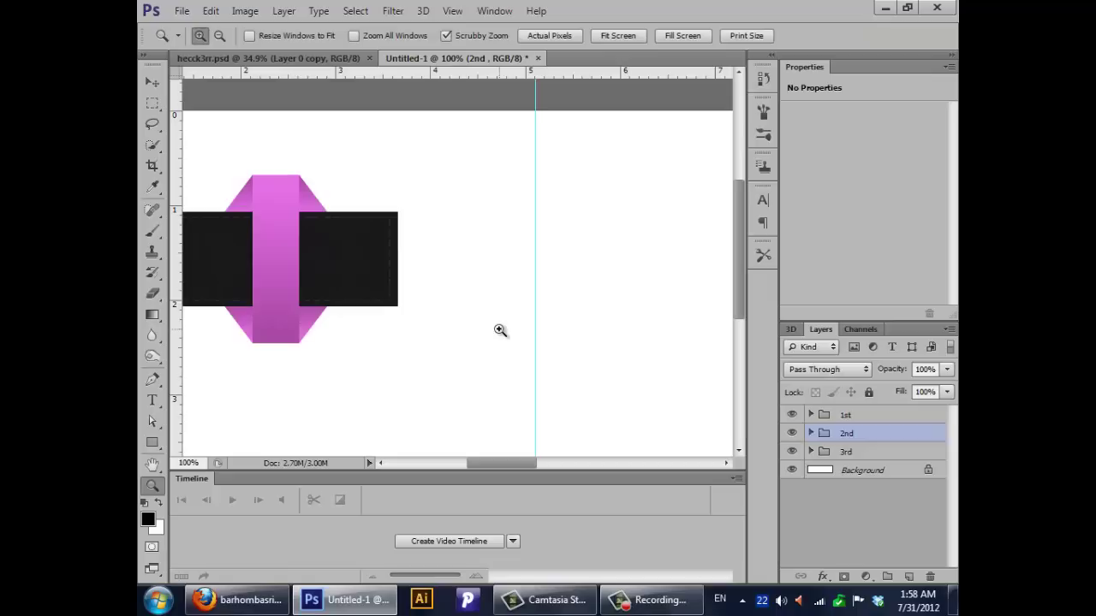
{"action": "left_click_drag", "start_coordinate": [663, 320], "coordinate": [330, 296]}
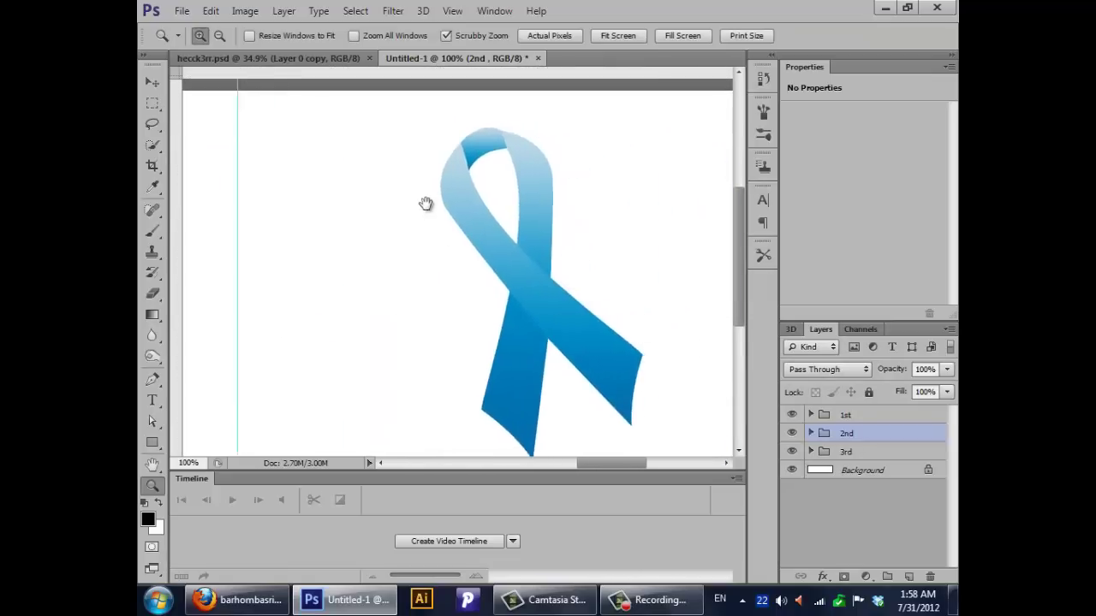
{"action": "mouse_move", "coordinate": [440, 237]}
{"action": "left_mouse_down"}
{"action": "mouse_move", "coordinate": [541, 237]}
{"action": "mouse_move", "coordinate": [511, 286]}
{"action": "mouse_move", "coordinate": [390, 295]}
{"action": "mouse_move", "coordinate": [596, 291]}
{"action": "mouse_move", "coordinate": [400, 311]}
{"action": "left_mouse_up"}
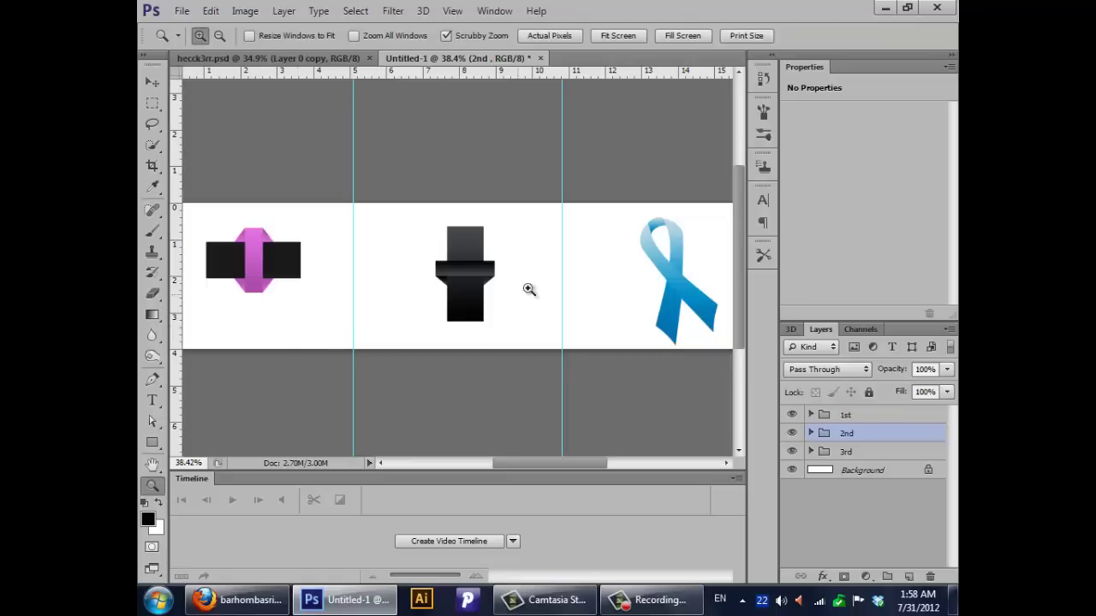
{"action": "left_click_drag", "start_coordinate": [510, 279], "coordinate": [797, 288]}
{"action": "left_click", "coordinate": [856, 414]}
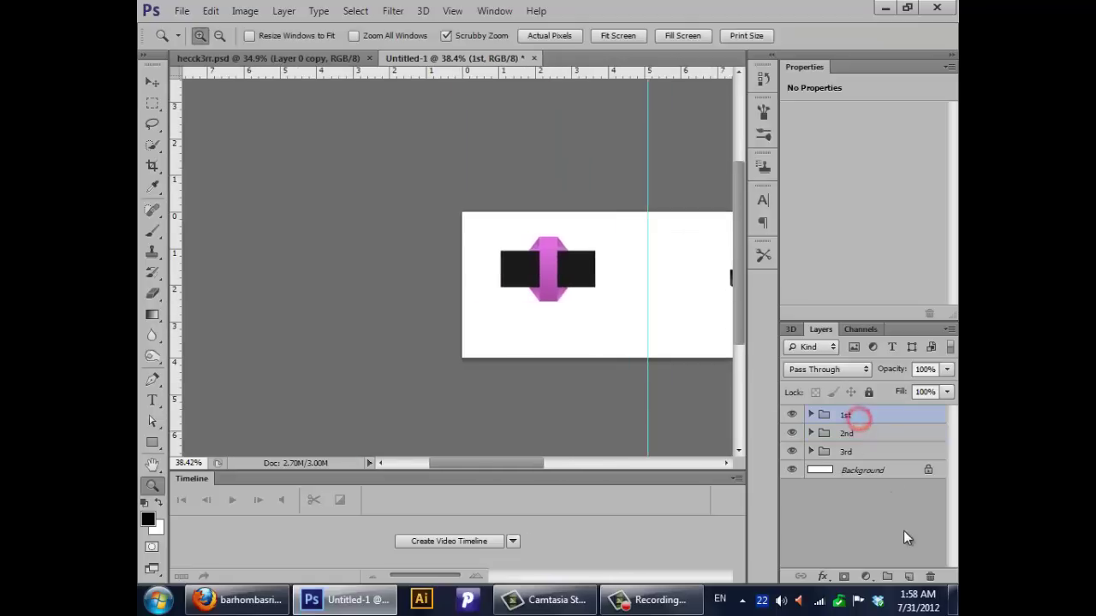
{"action": "left_click_drag", "start_coordinate": [507, 338], "coordinate": [454, 342]}
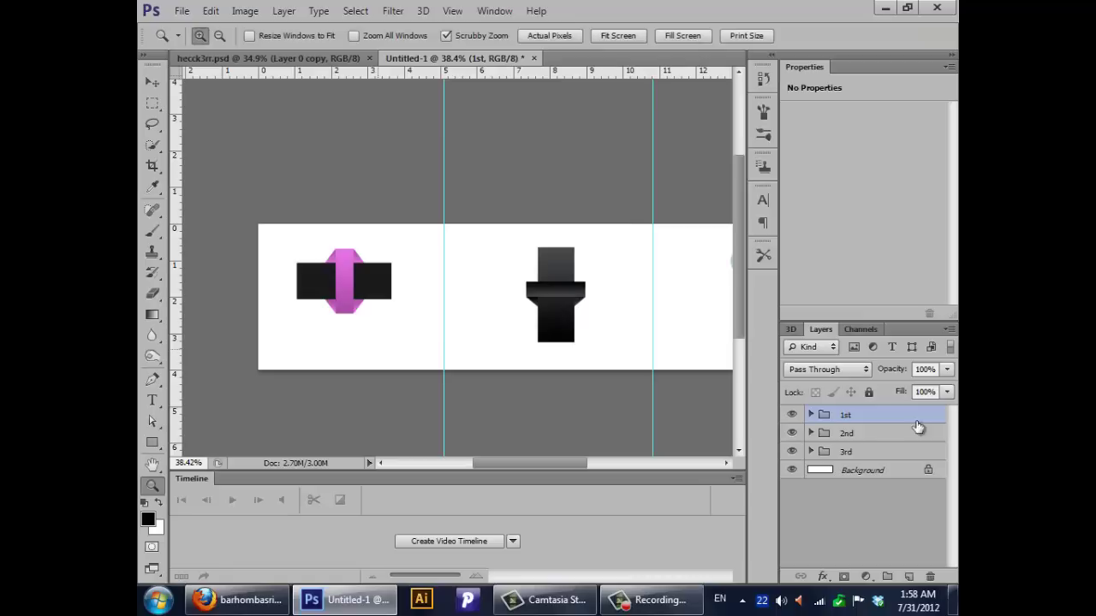
Add a new layer, hide the three example groups, and group the layer with Ctrl+G.
{"action": "left_click", "coordinate": [909, 576]}
{"action": "left_click_drag", "start_coordinate": [791, 469], "coordinate": [791, 432]}
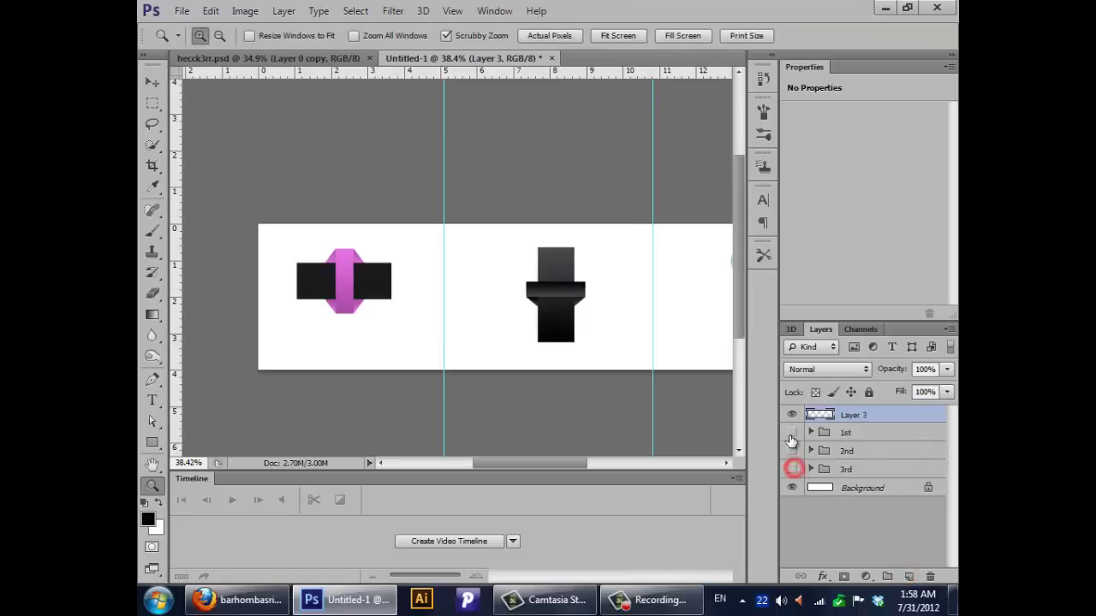
{"action": "key", "text": "ctrl+g"}
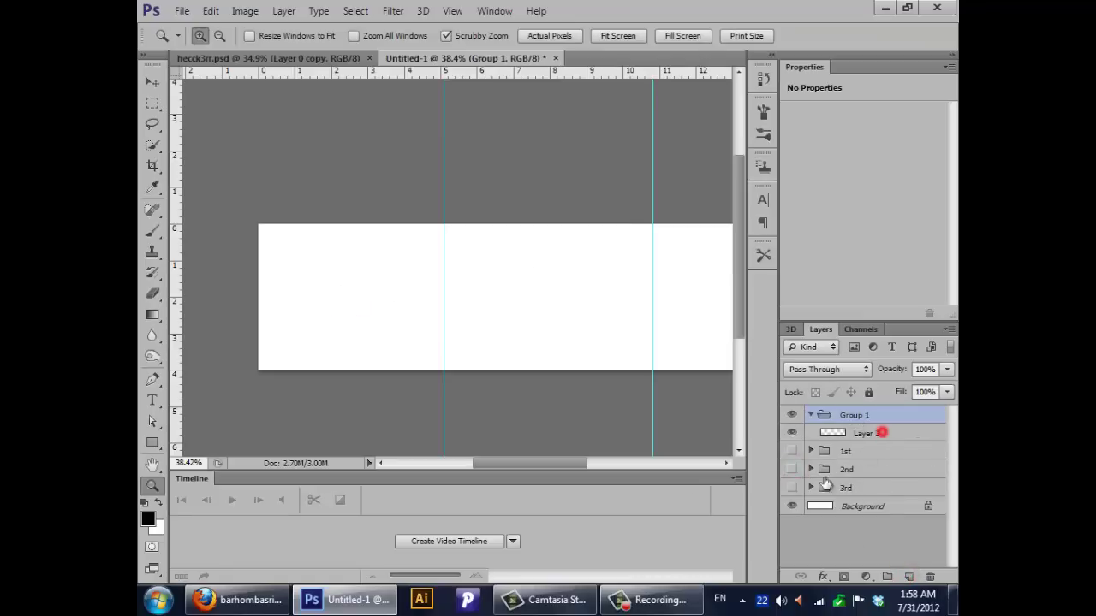
{"action": "left_click", "coordinate": [865, 433]}
Zoom to about 74% and draw a wide black rectangle on the canvas's left.
{"action": "left_click", "coordinate": [153, 486]}
{"action": "left_click_drag", "start_coordinate": [305, 347], "coordinate": [356, 349]}
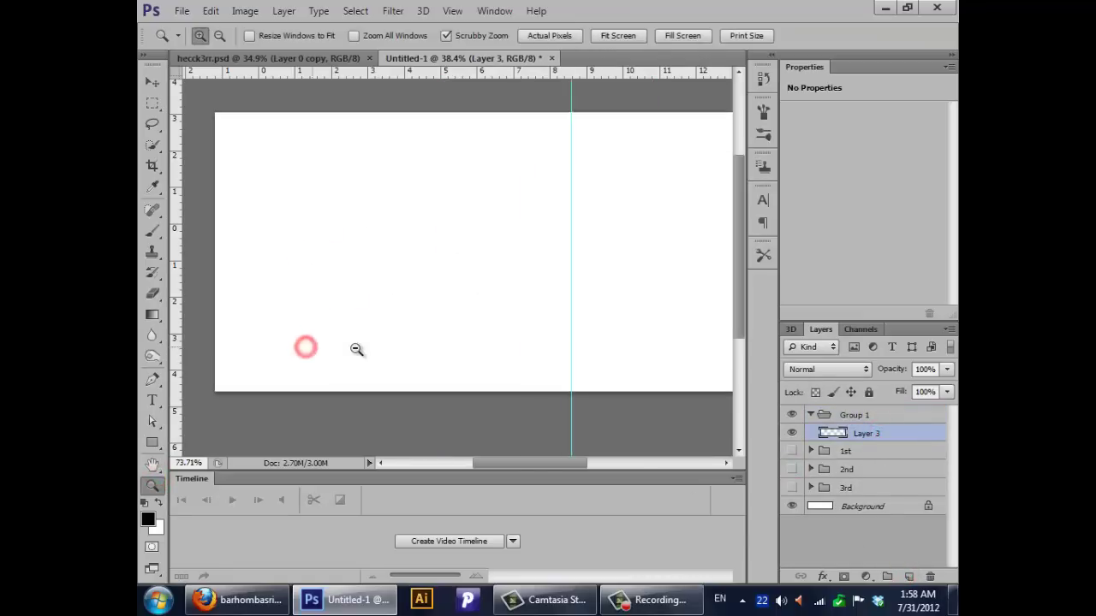
{"action": "left_click", "coordinate": [153, 443]}
{"action": "left_click_drag", "start_coordinate": [240, 196], "coordinate": [536, 313]}
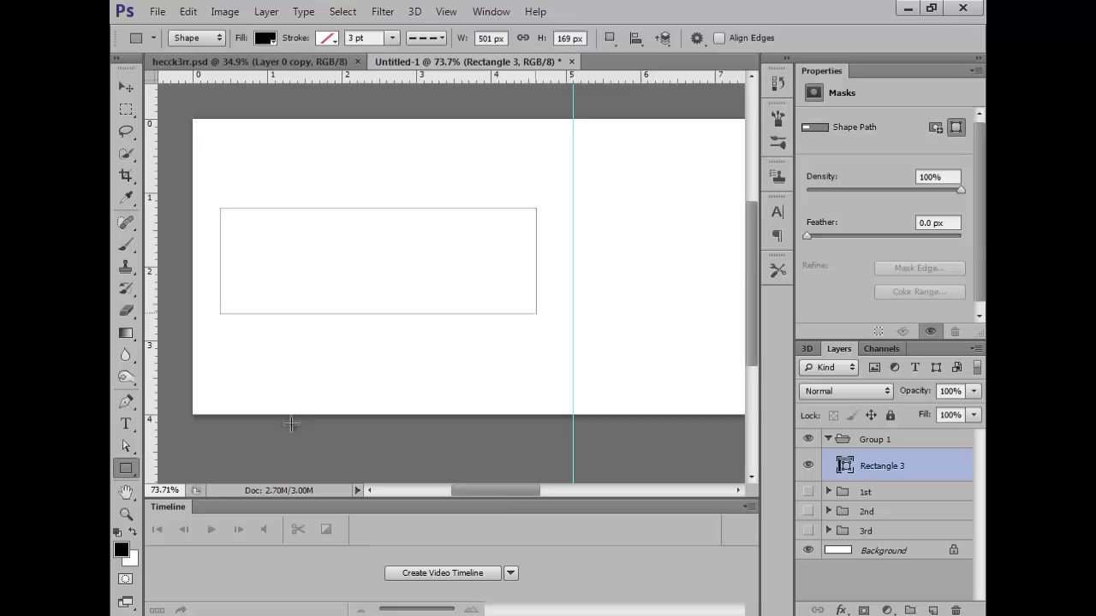
{"action": "left_click", "coordinate": [125, 468]}
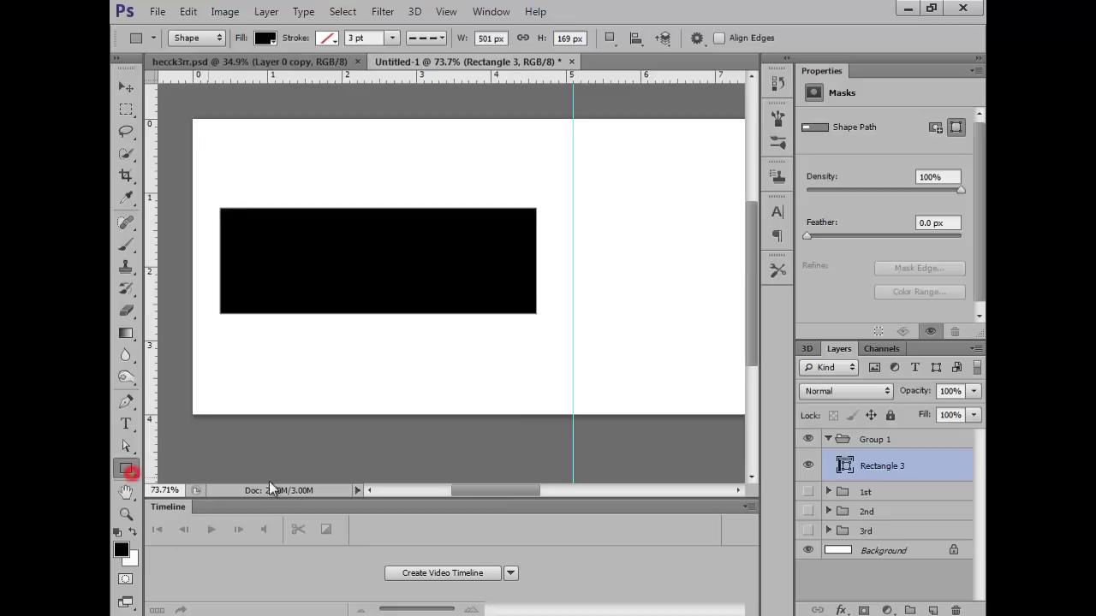
{"action": "left_click", "coordinate": [249, 472]}
On a new layer, draw a tall 103×360 px black bar crossing the wide bar.
{"action": "left_click_drag", "start_coordinate": [612, 223], "coordinate": [648, 288]}
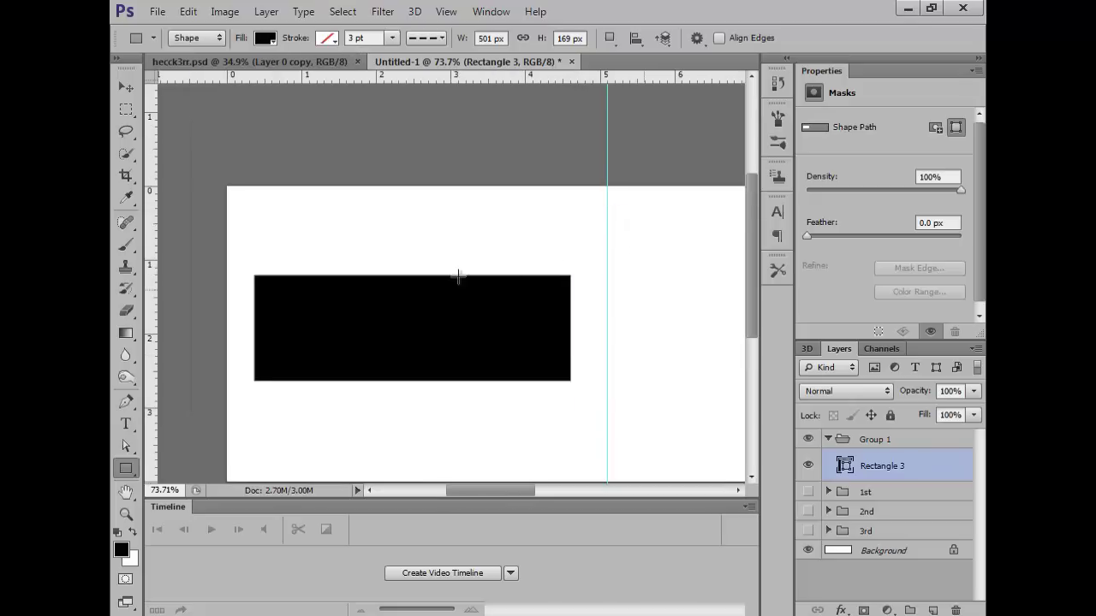
{"action": "left_click", "coordinate": [936, 610]}
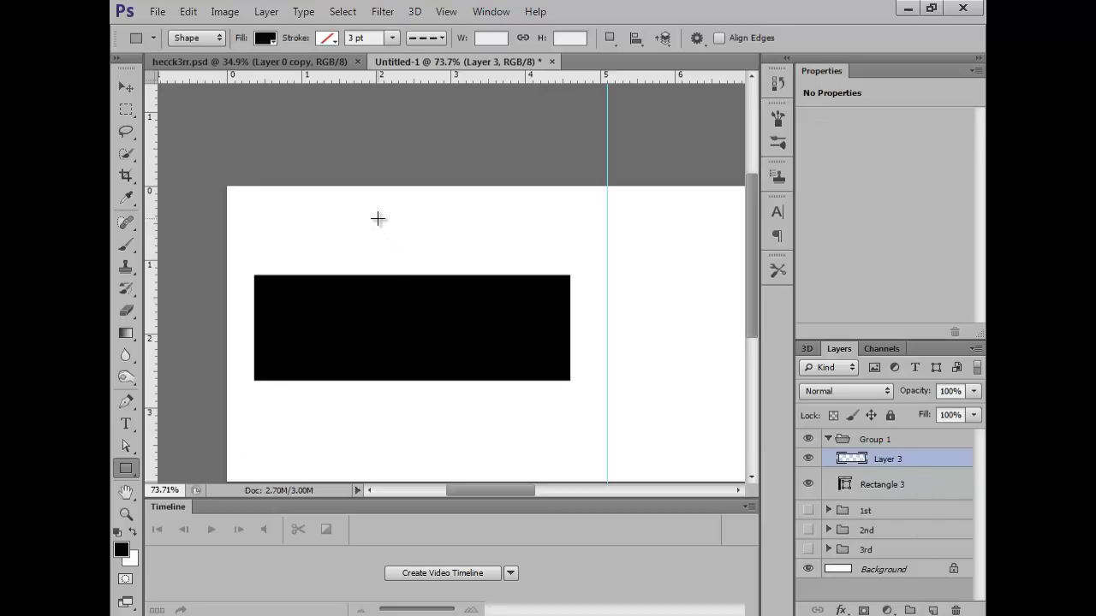
{"action": "left_click_drag", "start_coordinate": [377, 218], "coordinate": [440, 443]}
{"action": "scroll", "coordinate": [596, 354], "scroll_direction": "down", "scroll_amount": 2}
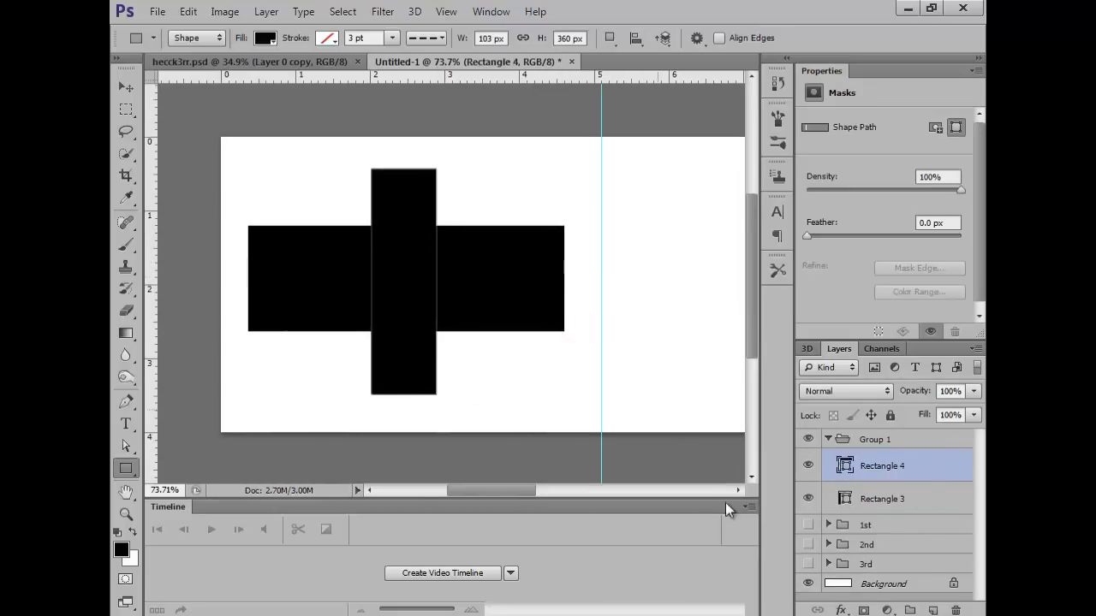
{"action": "key", "text": "h"}
{"action": "double_click", "coordinate": [932, 466]}
{"action": "left_click", "coordinate": [871, 240]}
{"action": "key", "text": "u"}
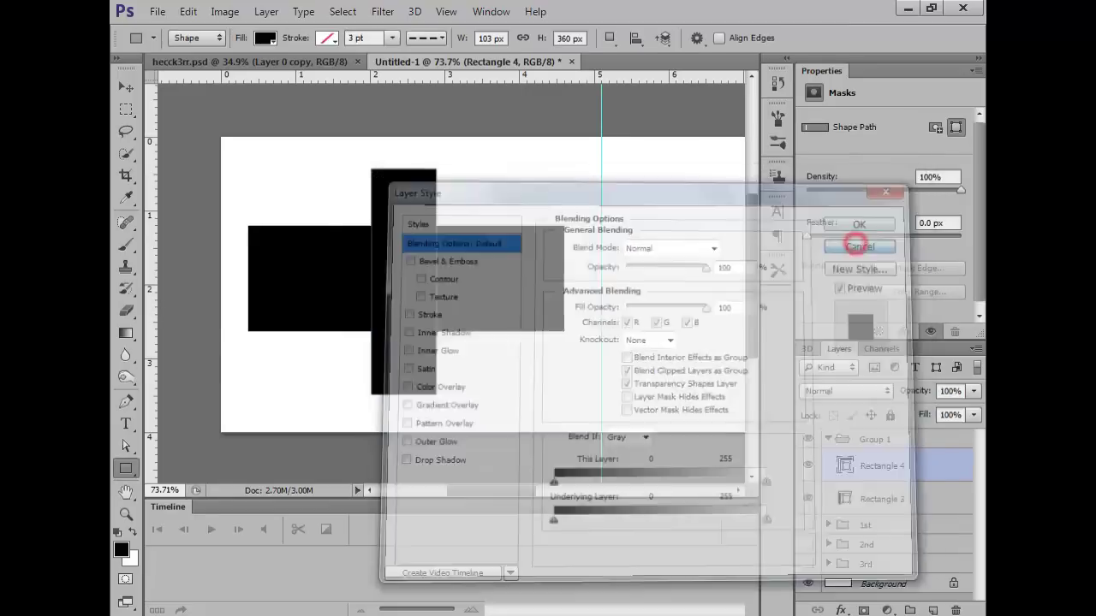
Apply a Gradient Overlay with the Pink 3 - 3D preset to the tall bar, Rectangle 4.
{"action": "left_click", "coordinate": [842, 610]}
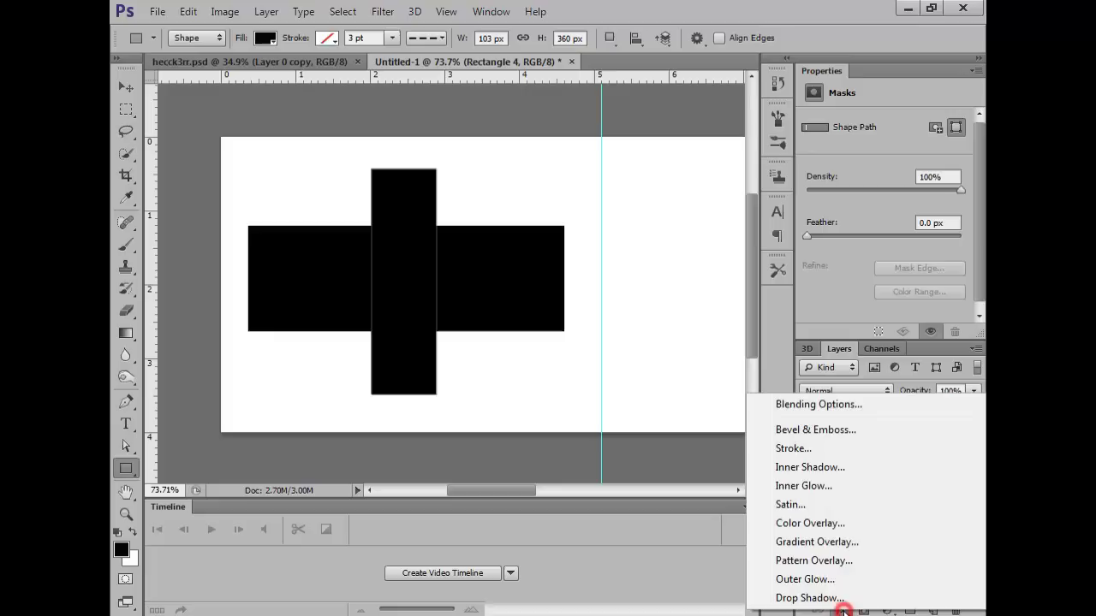
{"action": "left_click", "coordinate": [880, 540]}
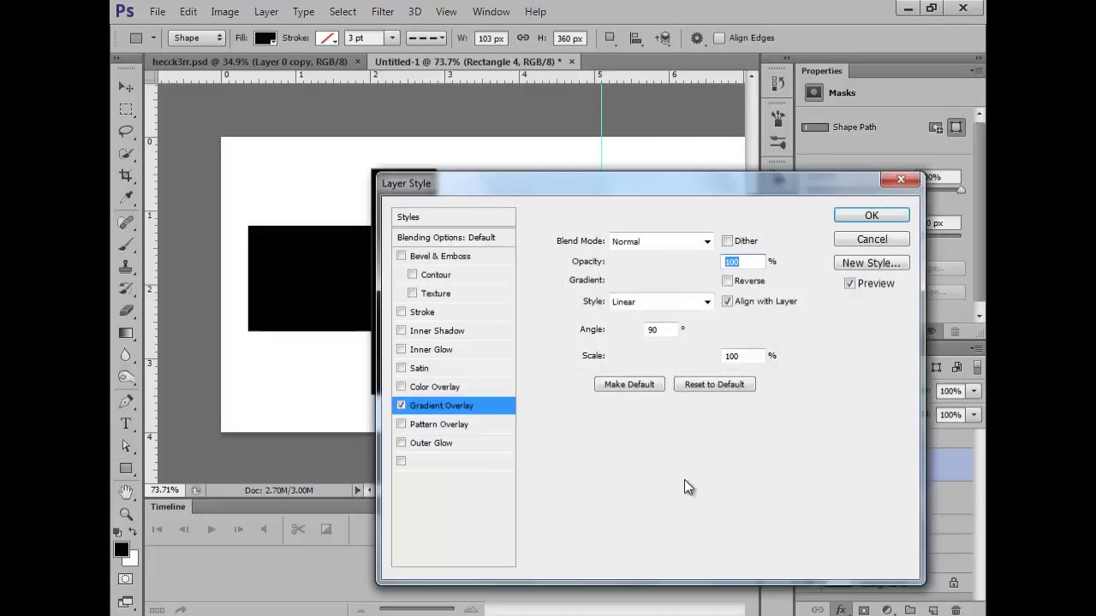
{"action": "left_click", "coordinate": [677, 283]}
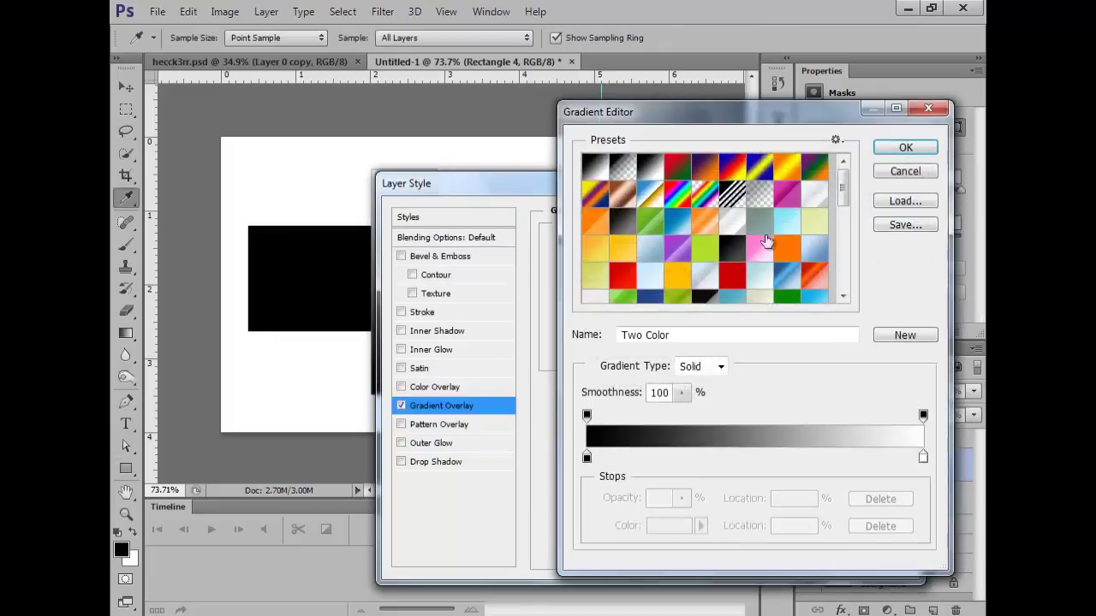
{"action": "left_click_drag", "start_coordinate": [843, 188], "coordinate": [852, 220]}
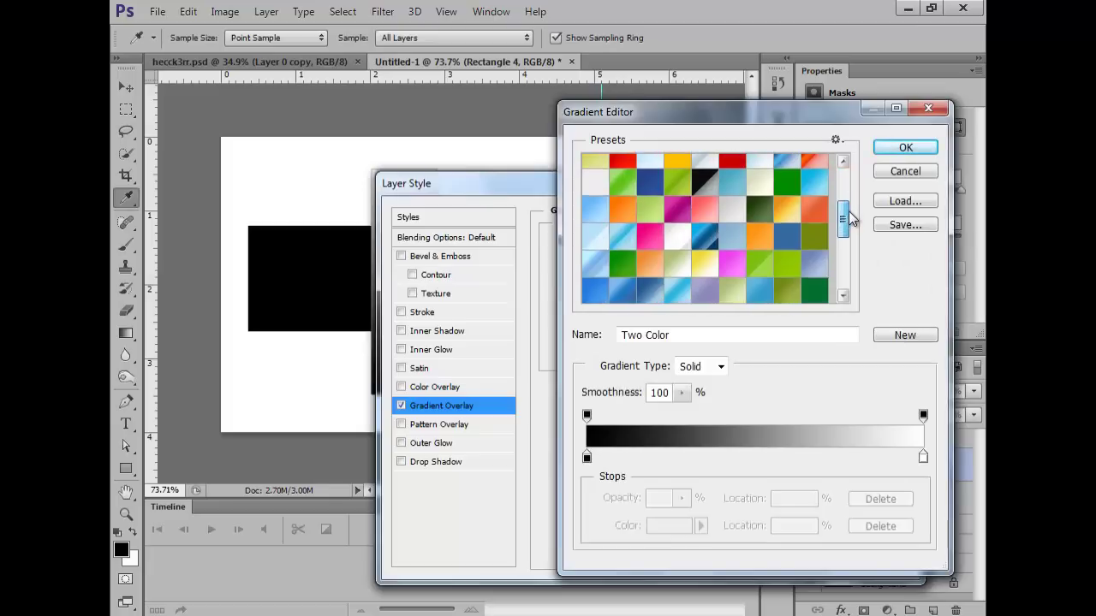
{"action": "left_click", "coordinate": [659, 232]}
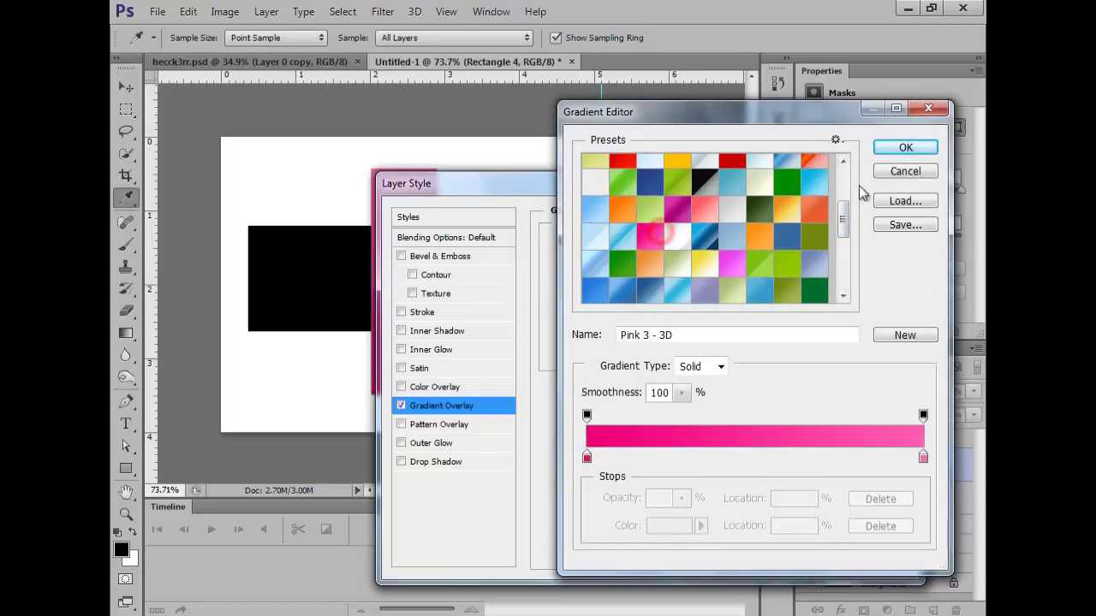
{"action": "left_click", "coordinate": [904, 149]}
{"action": "left_click", "coordinate": [874, 215]}
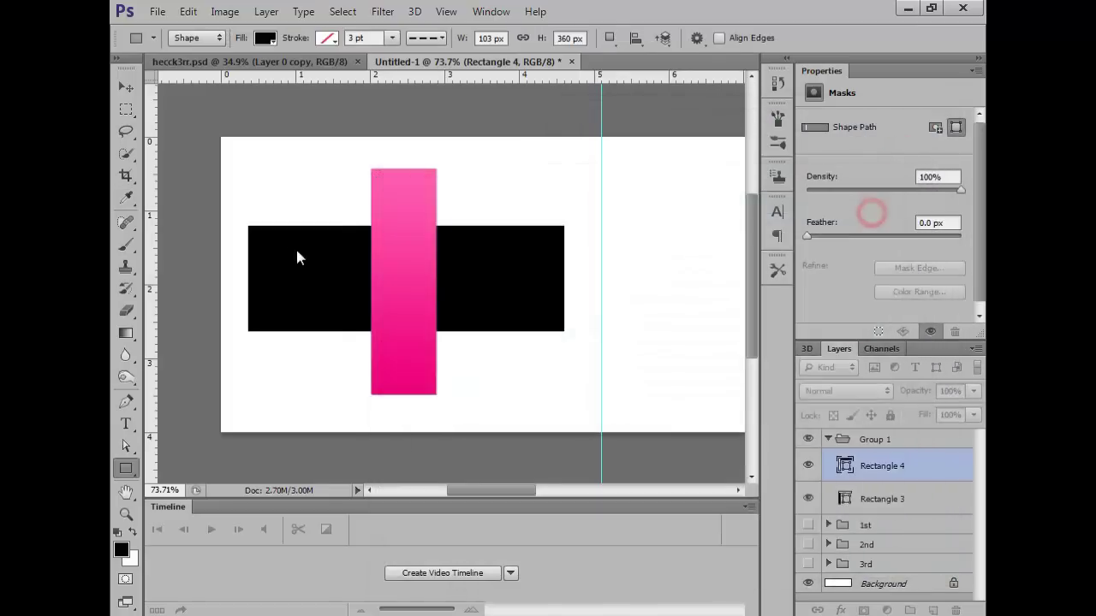
Zoom in on the pink bar's bottom corner and add a new empty layer for the fold.
{"action": "left_click", "coordinate": [125, 515]}
{"action": "left_click", "coordinate": [511, 359]}
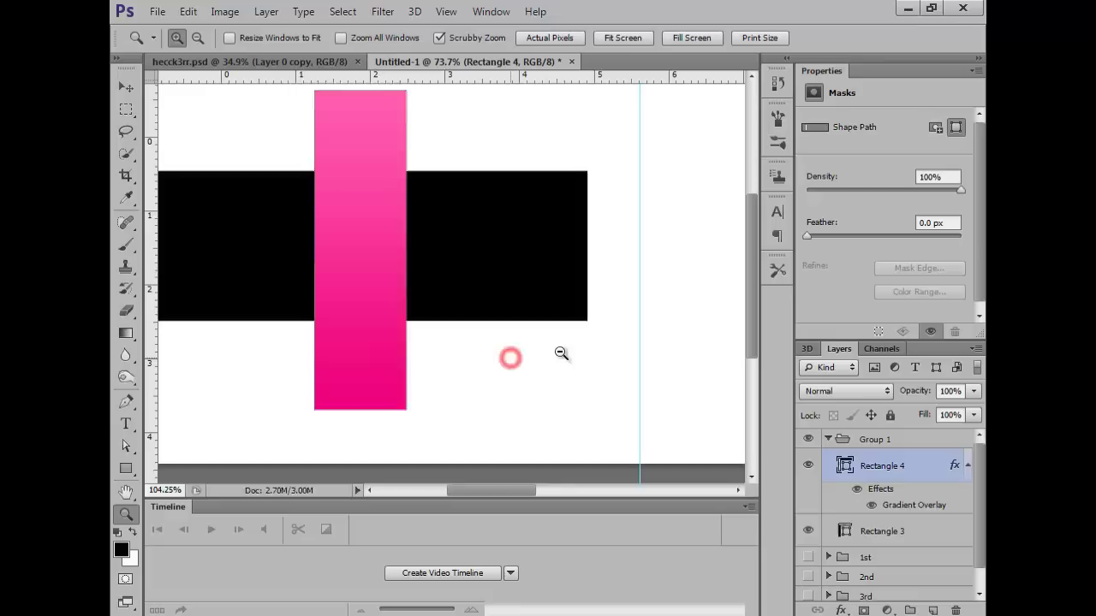
{"action": "left_click", "coordinate": [335, 362]}
{"action": "left_click_drag", "start_coordinate": [335, 362], "coordinate": [523, 350]}
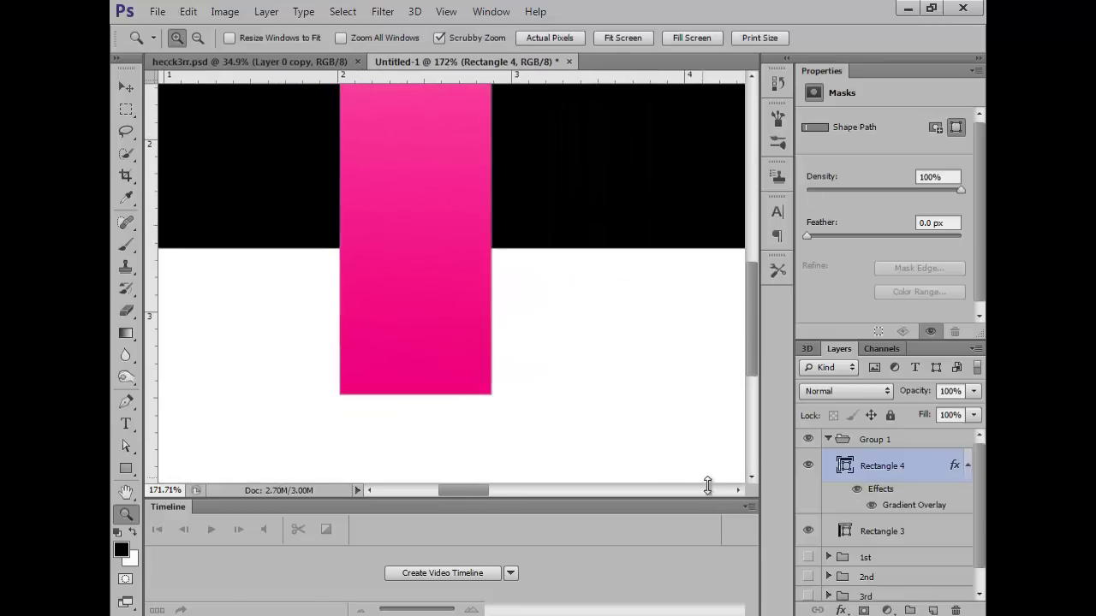
{"action": "left_click", "coordinate": [935, 610]}
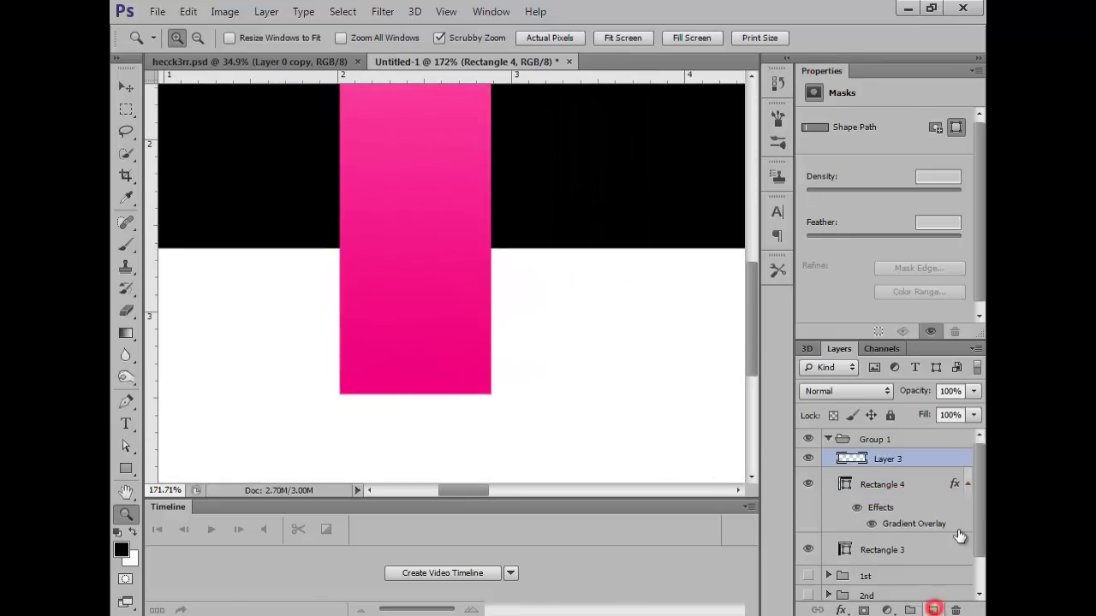
{"action": "left_click", "coordinate": [967, 483]}
{"action": "left_click", "coordinate": [127, 402]}
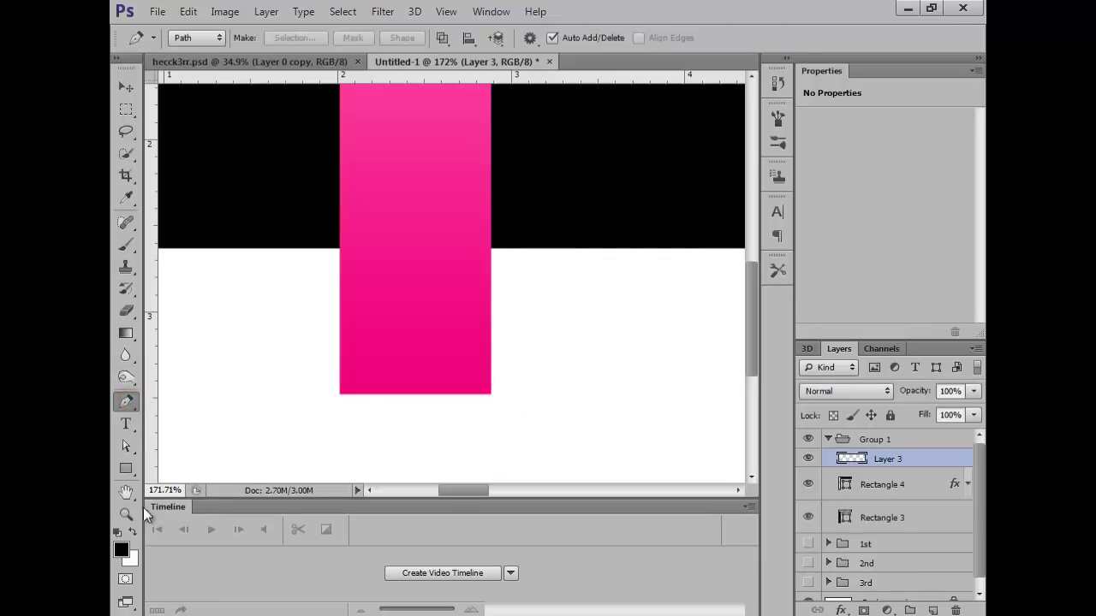
{"action": "left_click", "coordinate": [126, 513]}
{"action": "left_click", "coordinate": [505, 392]}
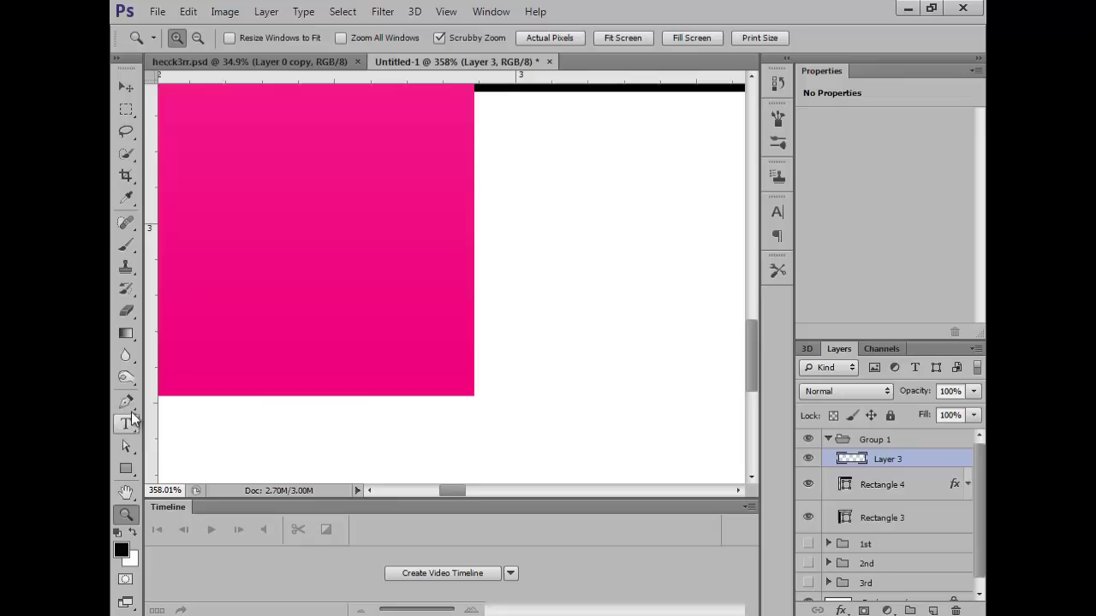
{"action": "left_click", "coordinate": [126, 402]}
Place Pen anchors from the pink bar's corner to the black bar's lower edge, outlining the fold.
{"action": "left_click", "coordinate": [476, 395]}
{"action": "left_click_drag", "start_coordinate": [553, 320], "coordinate": [503, 421]}
{"action": "left_click", "coordinate": [632, 193]}
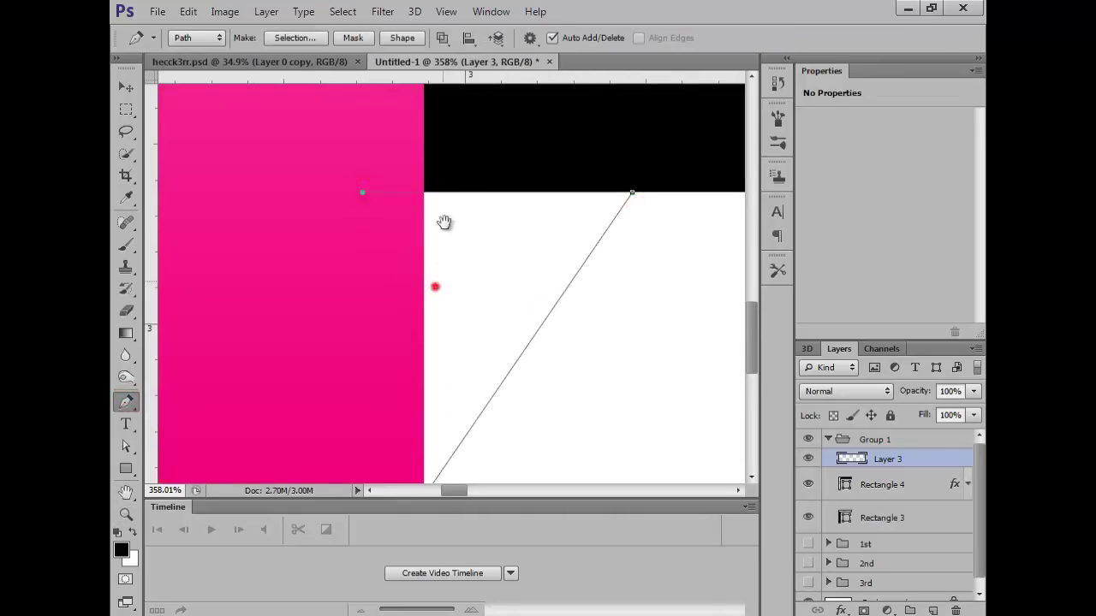
{"action": "scroll", "coordinate": [445, 222], "scroll_direction": "down", "scroll_amount": 3}
{"action": "left_click", "coordinate": [432, 367]}
{"action": "scroll", "coordinate": [420, 364], "scroll_direction": "down", "scroll_amount": 1}
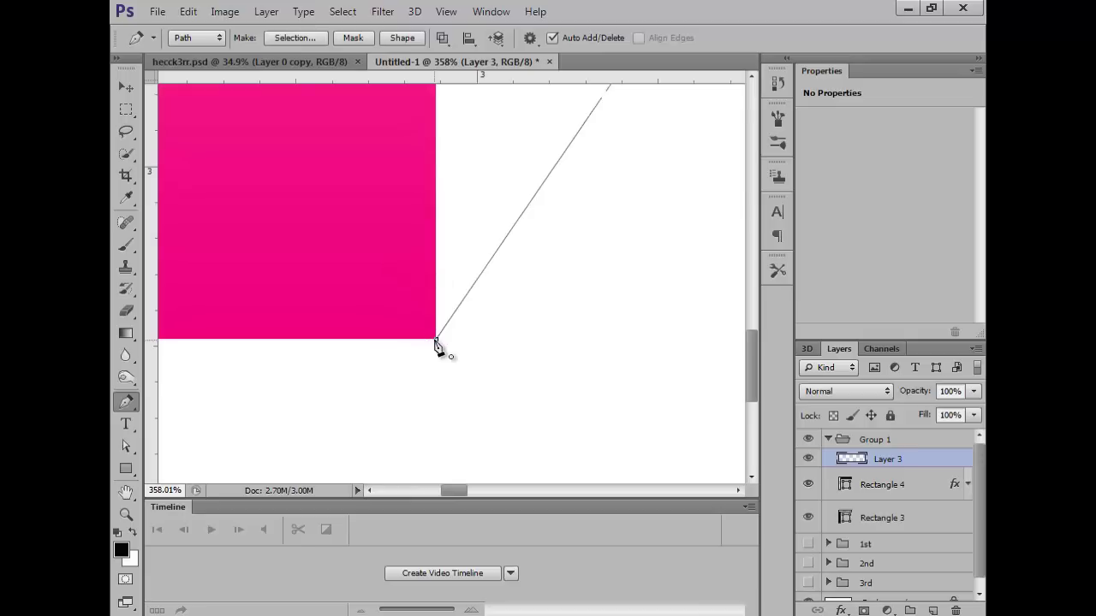
{"action": "left_click", "coordinate": [125, 514]}
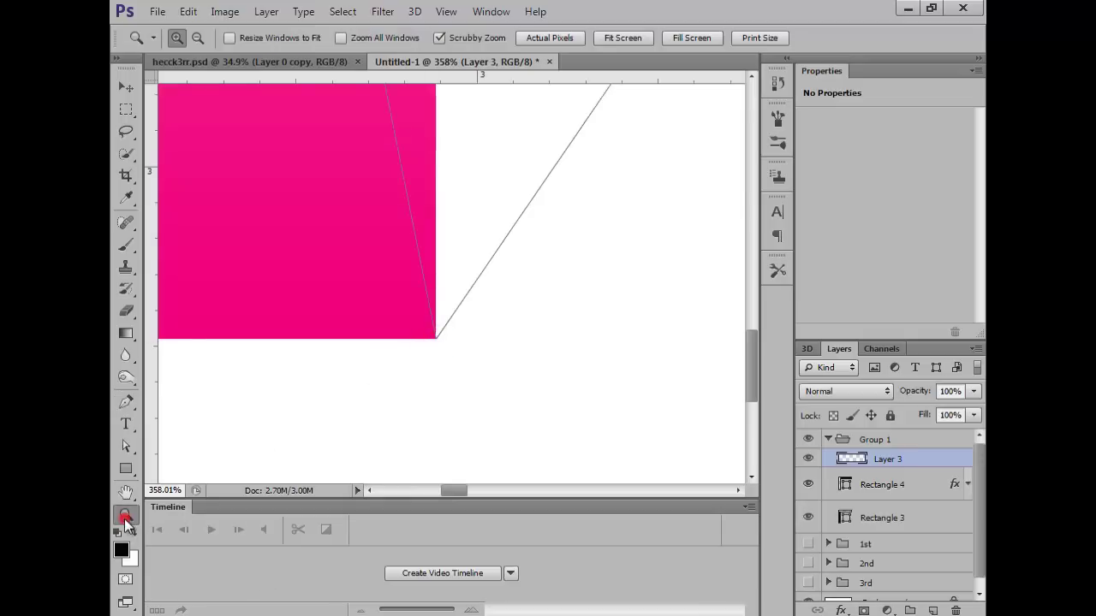
{"action": "left_click_drag", "start_coordinate": [556, 274], "coordinate": [531, 262]}
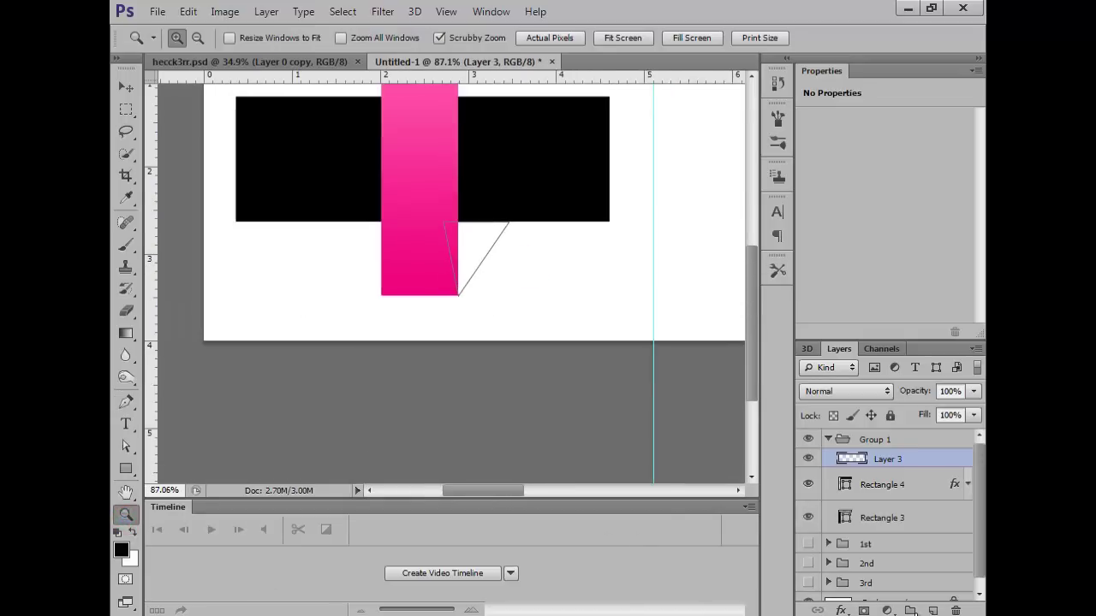
Fill the fold with a reversed Pink 3 - 3D Gradient Fill layer, then duplicate it.
{"action": "left_click", "coordinate": [887, 611]}
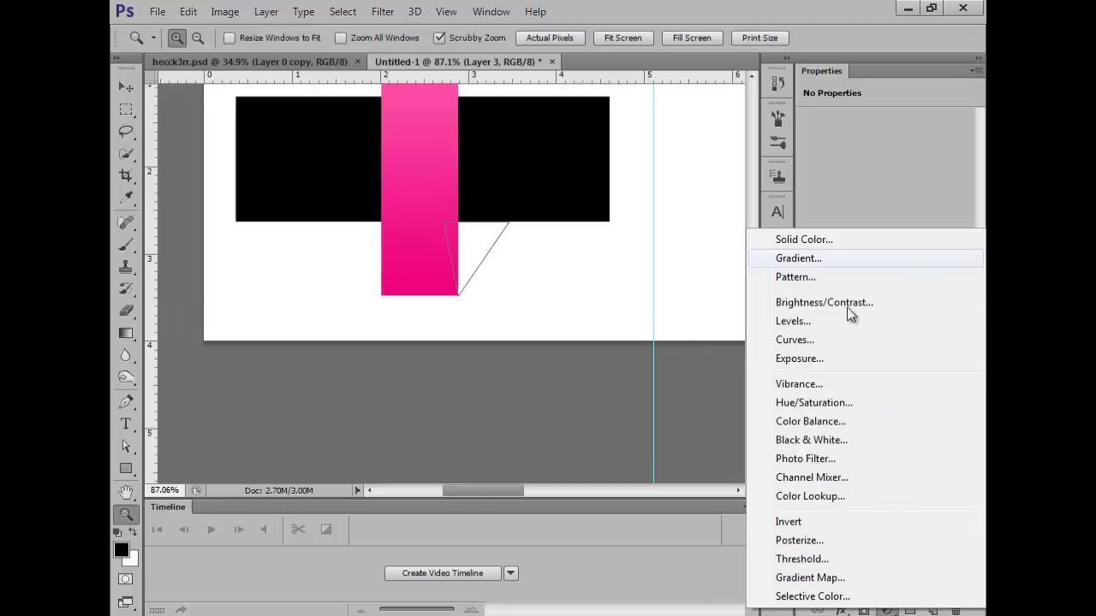
{"action": "left_click", "coordinate": [887, 610]}
{"action": "left_click", "coordinate": [887, 610]}
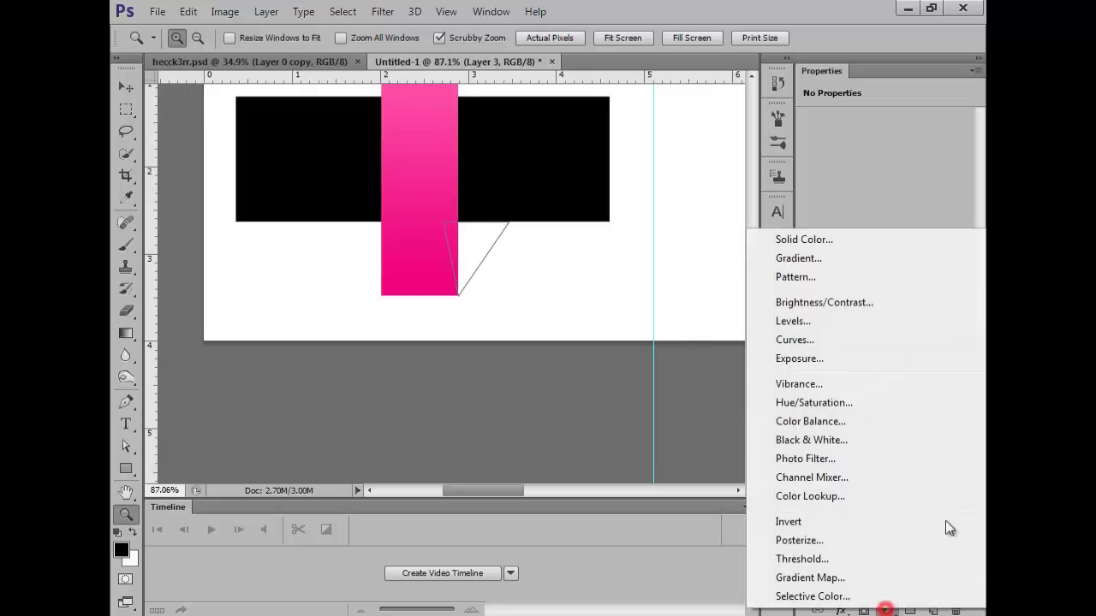
{"action": "left_click", "coordinate": [868, 259]}
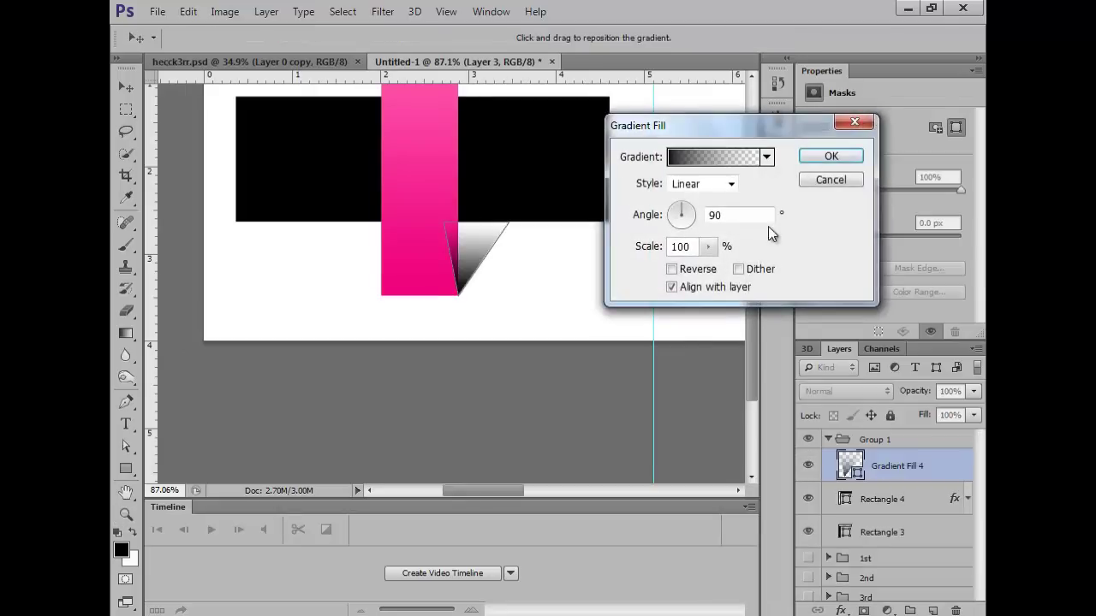
{"action": "left_click", "coordinate": [724, 156]}
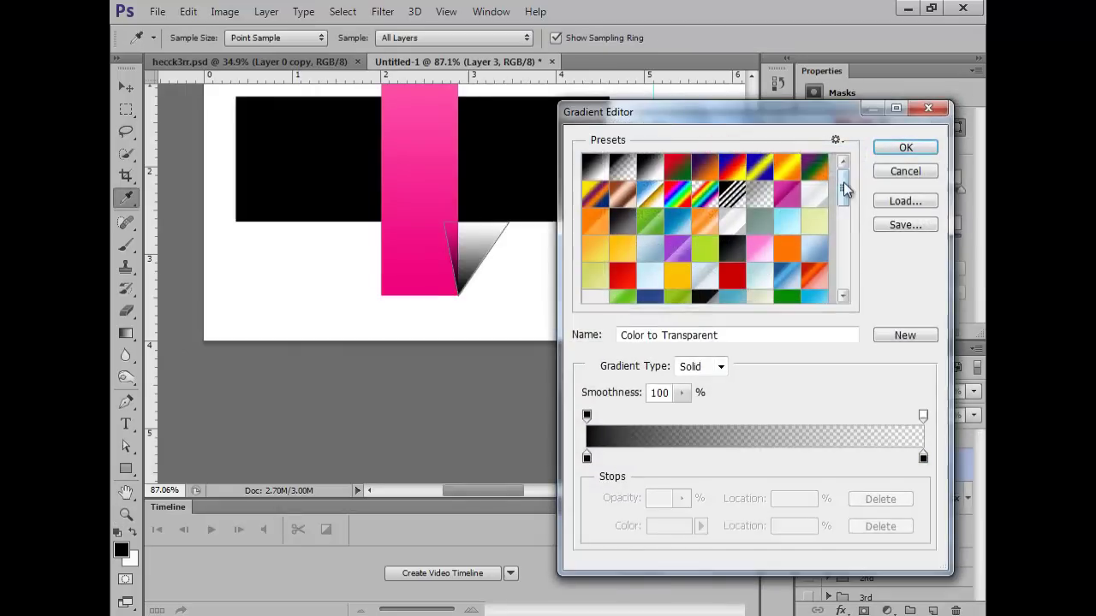
{"action": "left_click_drag", "start_coordinate": [843, 188], "coordinate": [842, 221]}
{"action": "left_click", "coordinate": [646, 227]}
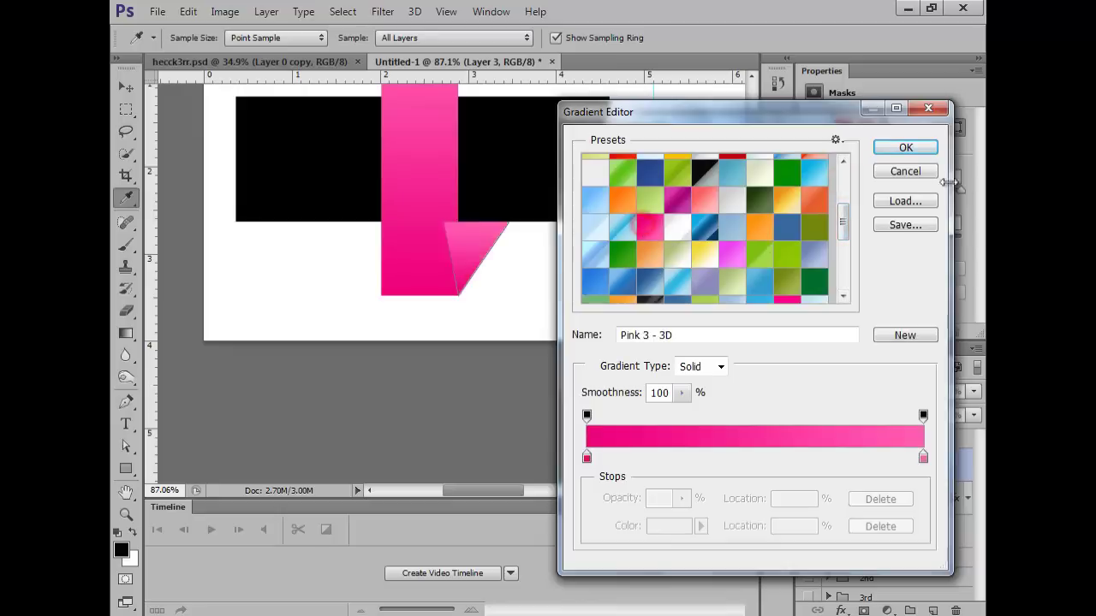
{"action": "left_click", "coordinate": [906, 147]}
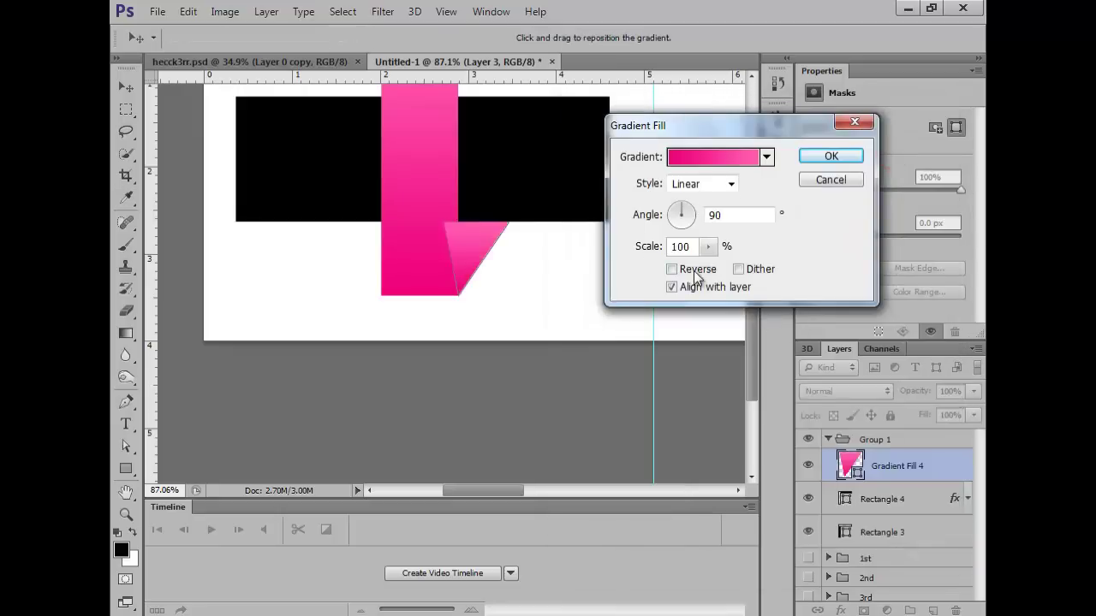
{"action": "left_click", "coordinate": [697, 270]}
{"action": "left_click", "coordinate": [831, 157]}
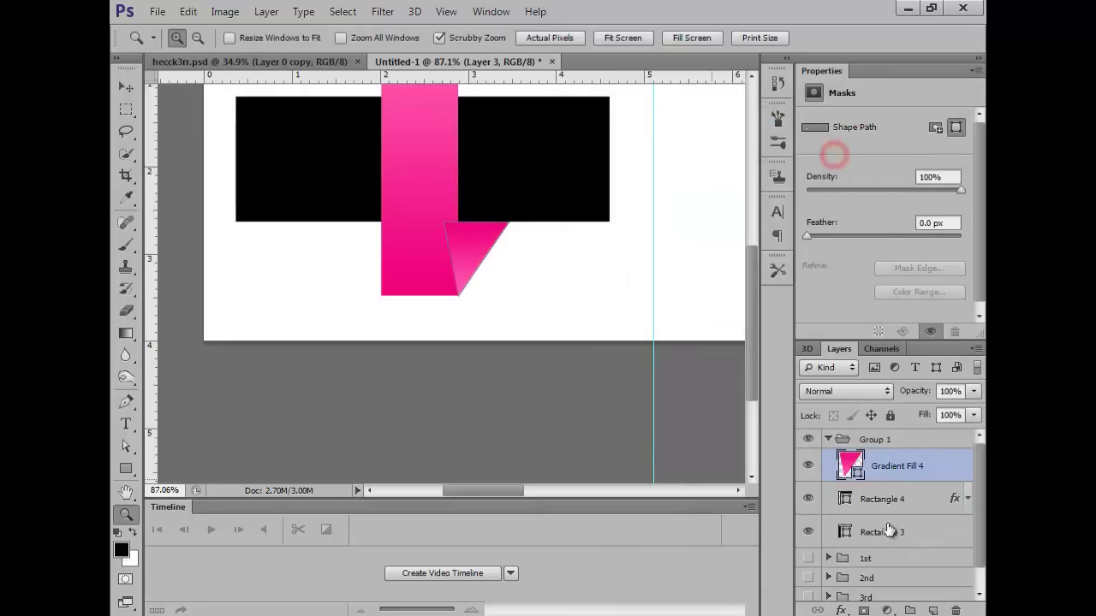
{"action": "left_click_drag", "start_coordinate": [906, 466], "coordinate": [937, 604]}
Flip the fold copy horizontally and nudge it left onto the pink bar's left side.
{"action": "key", "text": "ctrl+t"}
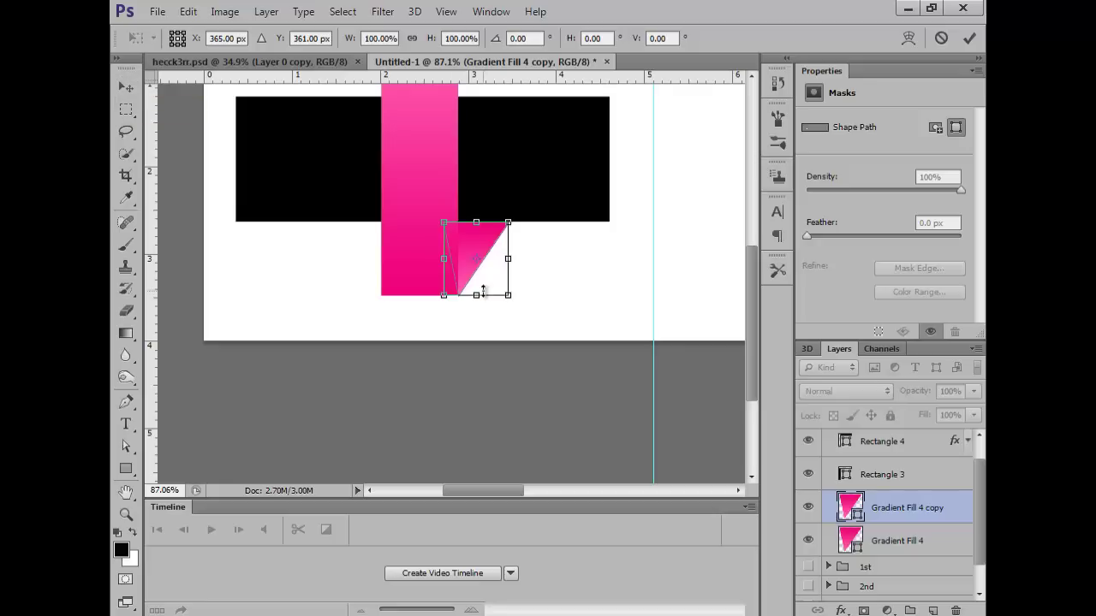
{"action": "right_click", "coordinate": [488, 243]}
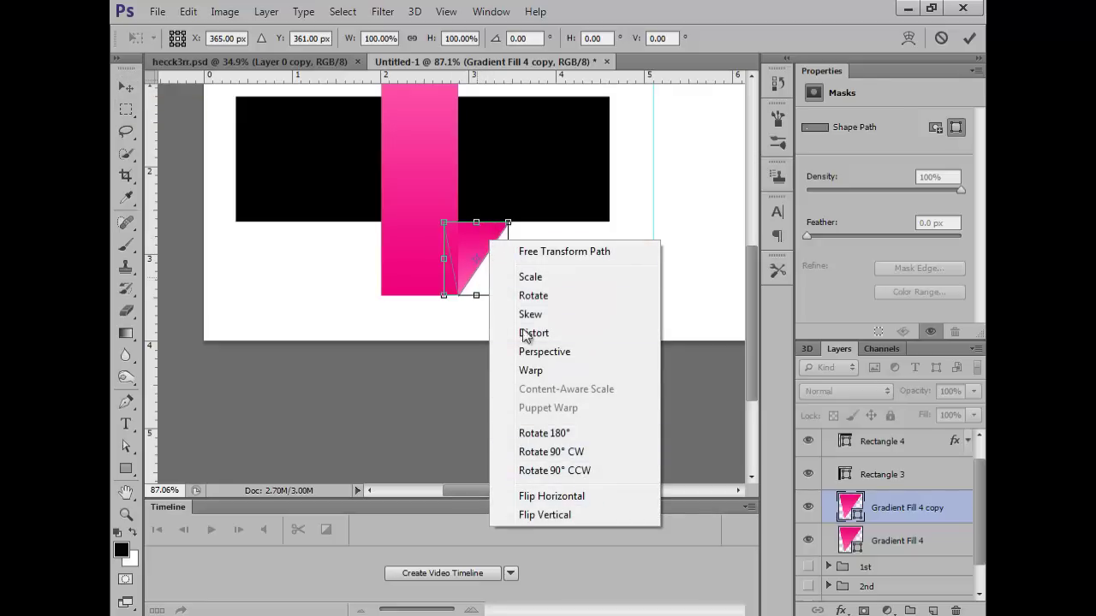
{"action": "left_click", "coordinate": [612, 496]}
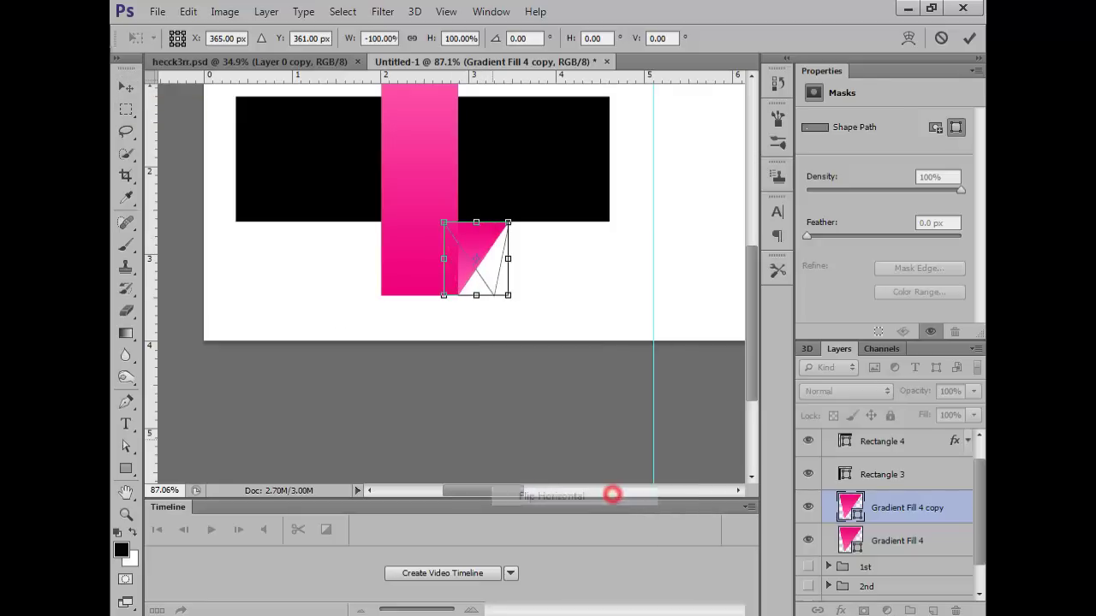
{"action": "left_click", "coordinate": [127, 88]}
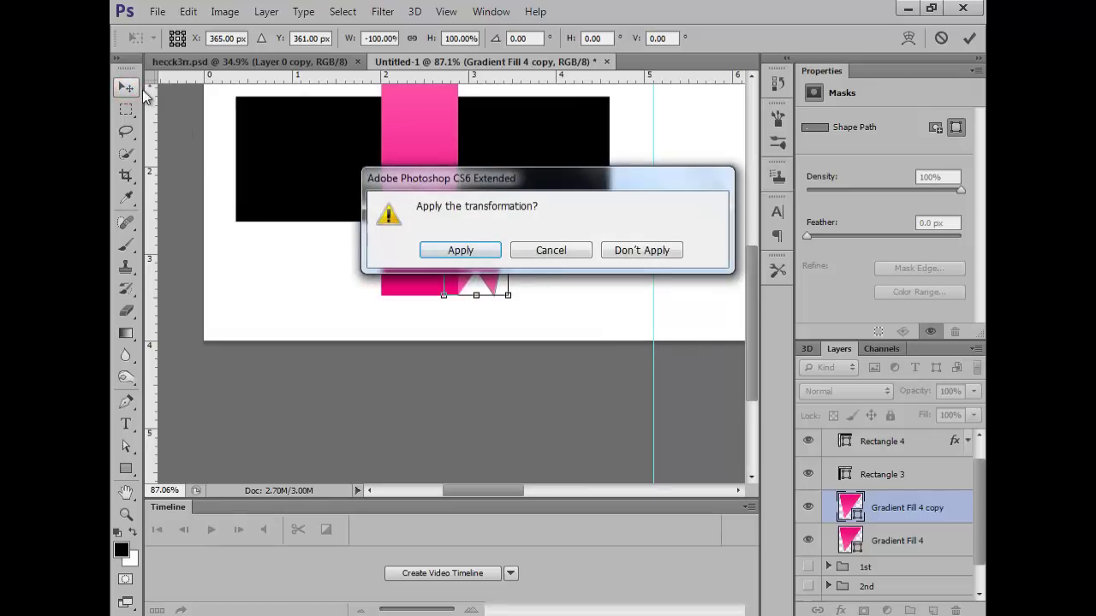
{"action": "left_click", "coordinate": [493, 254]}
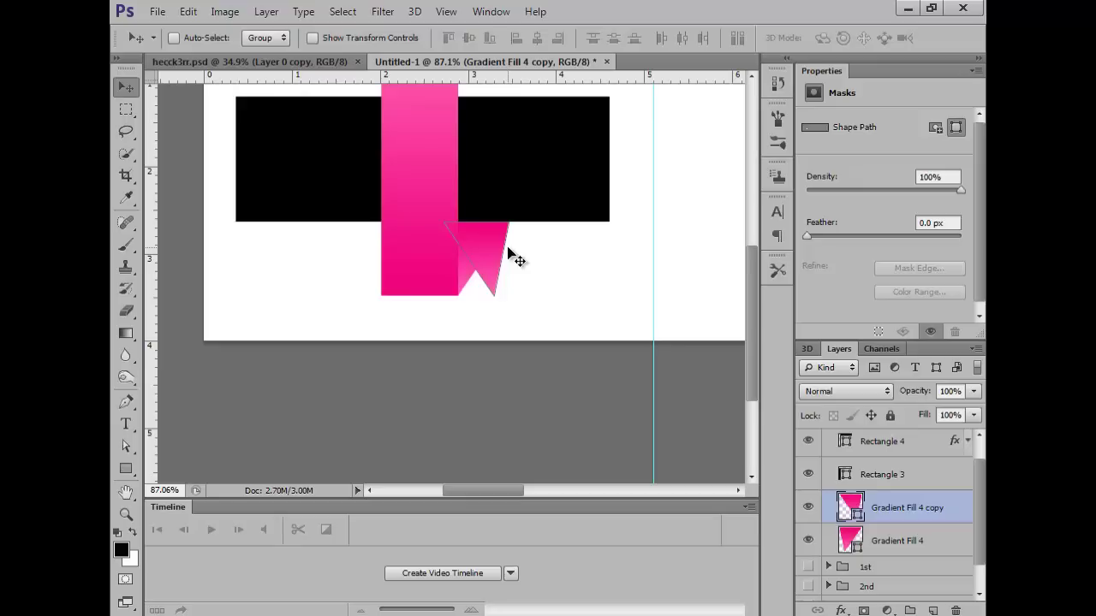
{"action": "key", "text": "shift+Left"}
{"action": "key", "text": "shift+Left"}
{"action": "key", "text": "shift+Left"}
{"action": "key", "text": "shift+Left"}
{"action": "key", "text": "shift+Left"}
{"action": "key", "text": "shift+Left"}
{"action": "key", "text": "shift+Left"}
{"action": "key", "text": "shift+Left"}
{"action": "key", "text": "shift+Left"}
{"action": "key", "text": "shift+Left"}
{"action": "key", "text": "shift+Left"}
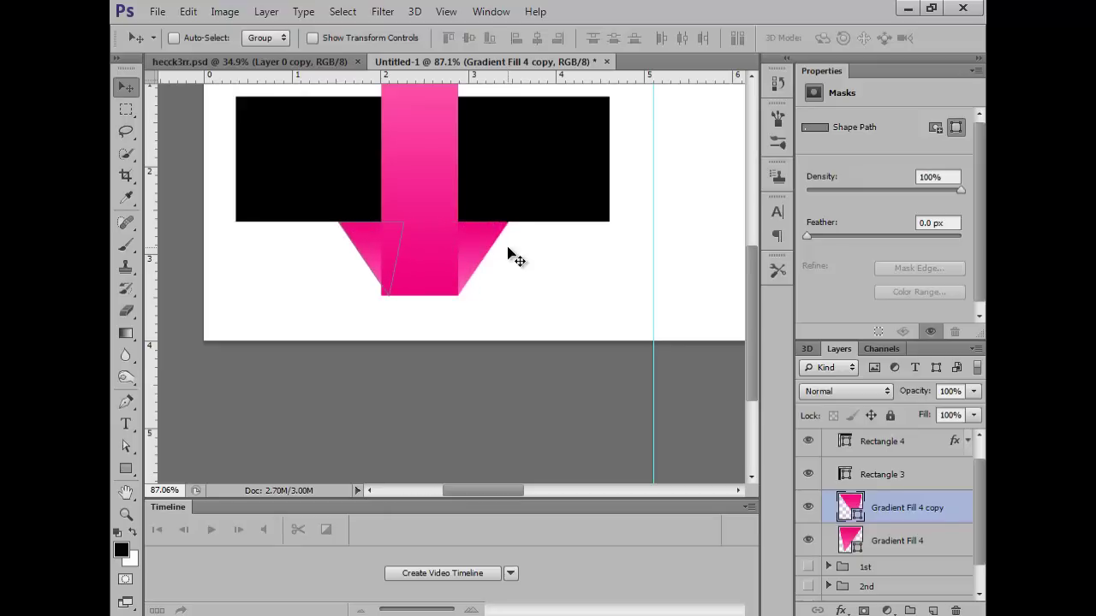
{"action": "key", "text": "Left"}
{"action": "key", "text": "Left"}
{"action": "key", "text": "Left"}
{"action": "key", "text": "Left"}
{"action": "left_click", "coordinate": [126, 514]}
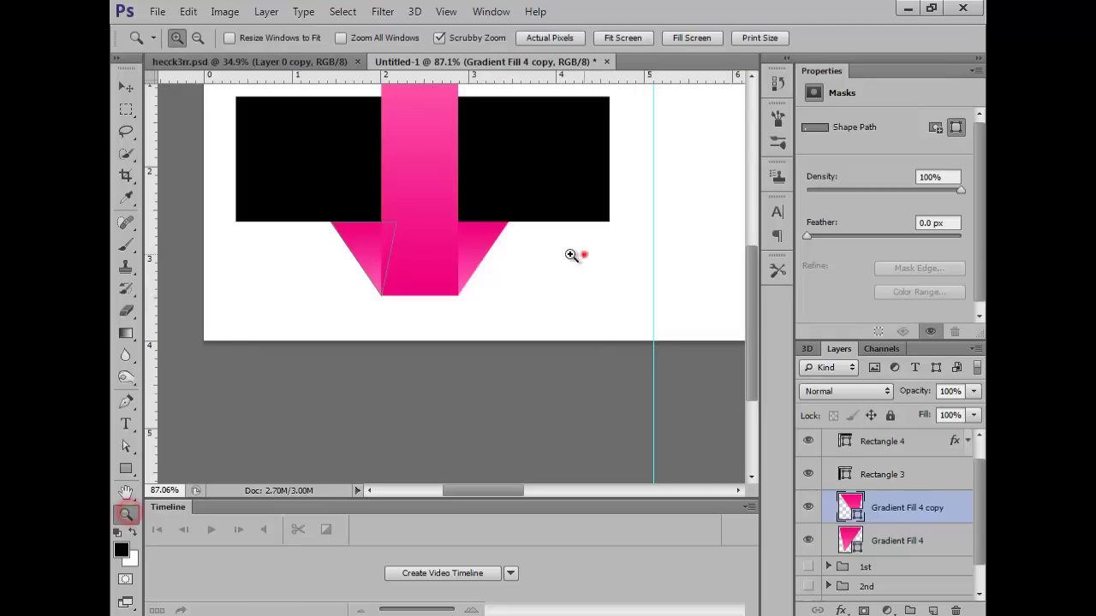
{"action": "mouse_move", "coordinate": [571, 254]}
{"action": "left_mouse_down"}
{"action": "mouse_move", "coordinate": [582, 251]}
{"action": "mouse_move", "coordinate": [540, 228]}
{"action": "mouse_move", "coordinate": [534, 268]}
{"action": "mouse_move", "coordinate": [457, 328]}
{"action": "left_mouse_up"}
Select Gradient Fill 4 and its copy together and duplicate both fold layers.
{"action": "left_click", "coordinate": [126, 87]}
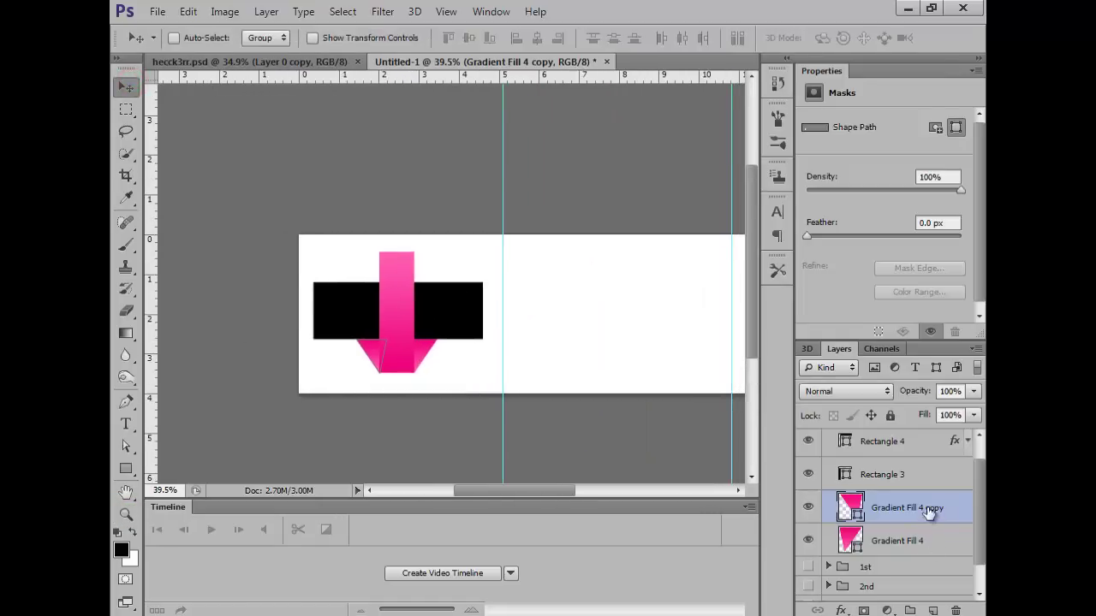
{"action": "left_click", "coordinate": [914, 482]}
{"action": "left_click", "coordinate": [916, 503]}
{"action": "left_click", "coordinate": [924, 543], "text": "shift"}
{"action": "left_click", "coordinate": [914, 510]}
{"action": "left_click", "coordinate": [929, 541], "text": "shift"}
{"action": "left_click_drag", "start_coordinate": [942, 506], "coordinate": [932, 610]}
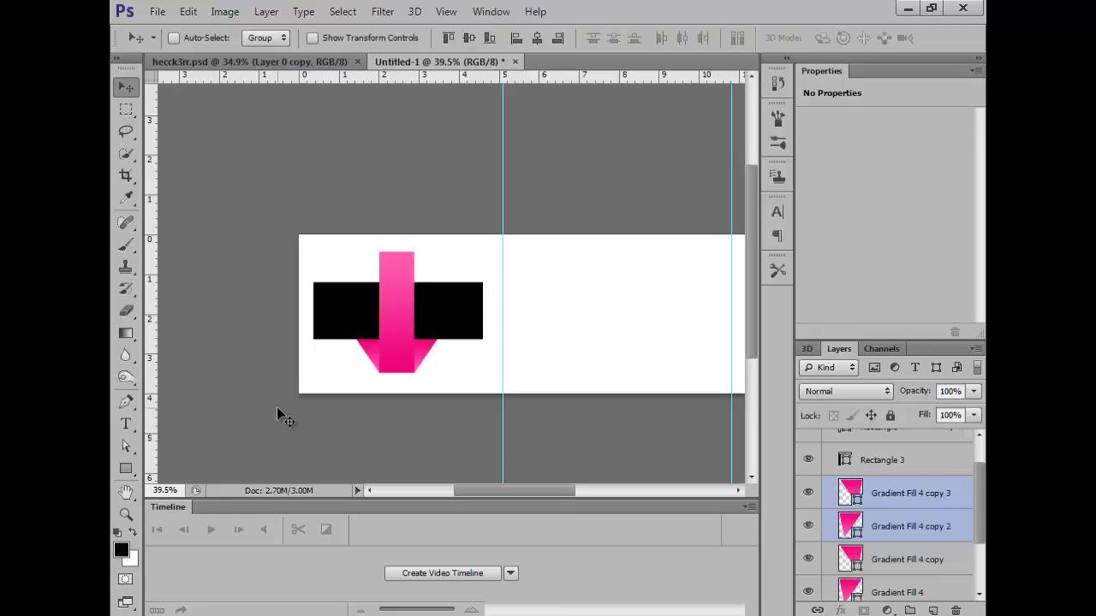
Rotate the copied folds 180° and nudge them up to the bar's top.
{"action": "key", "text": "ctrl+t"}
{"action": "right_click", "coordinate": [420, 361]}
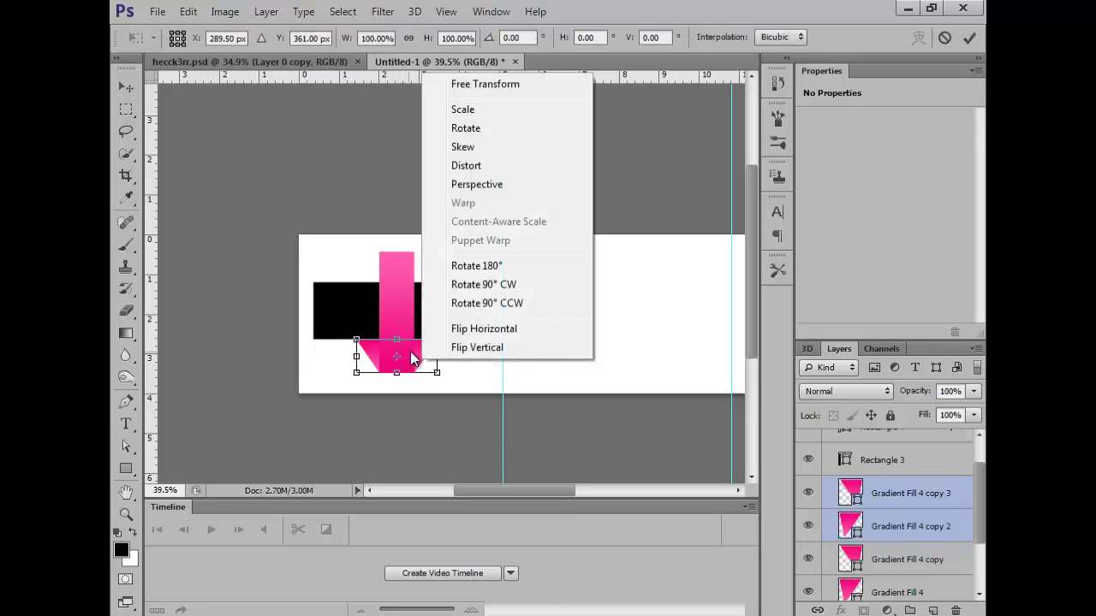
{"action": "left_click", "coordinate": [552, 272]}
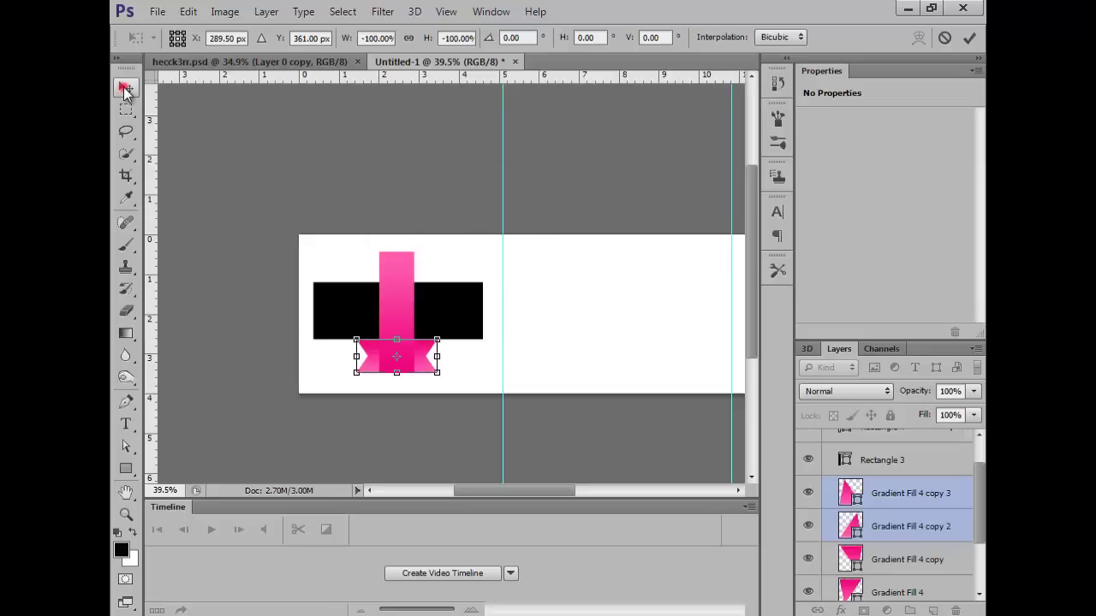
{"action": "left_click", "coordinate": [124, 88]}
{"action": "left_click", "coordinate": [459, 253]}
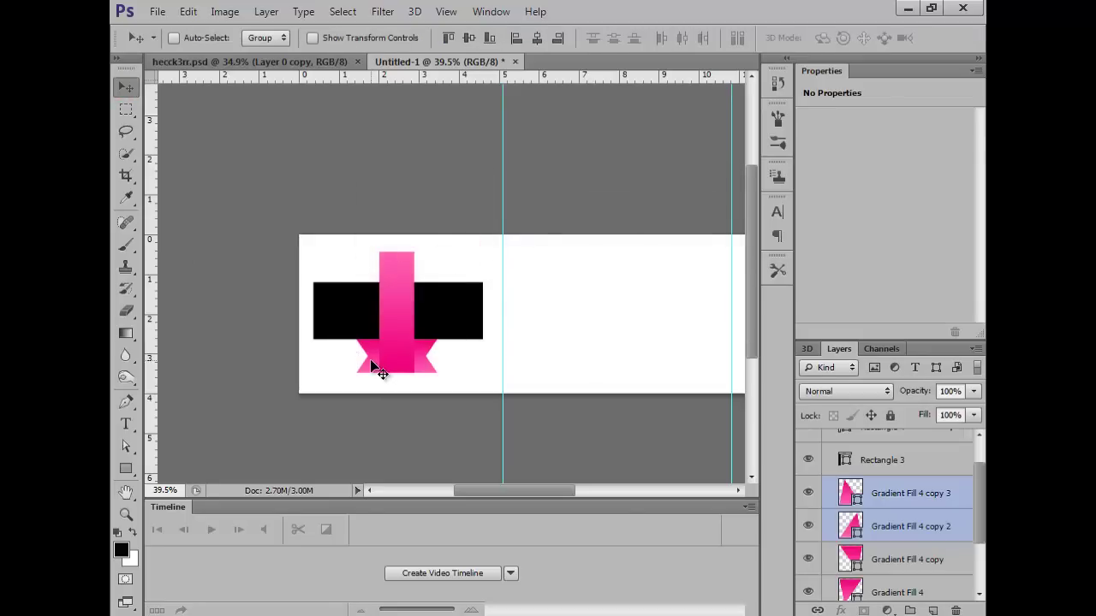
{"action": "key", "text": "Up"}
{"action": "key", "text": "Up"}
{"action": "key", "text": "Up"}
{"action": "key", "text": "Up"}
{"action": "key", "text": "Up"}
{"action": "key", "text": "Up"}
{"action": "key", "text": "Up"}
{"action": "key", "text": "Up"}
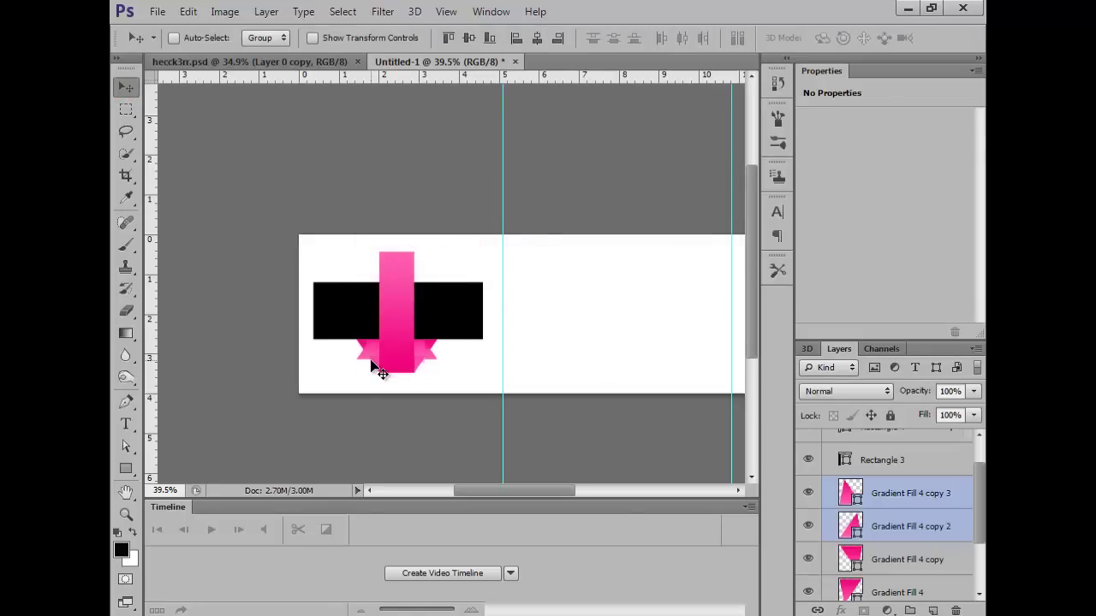
{"action": "key", "text": "Up"}
{"action": "key", "text": "Up"}
{"action": "key", "text": "Up"}
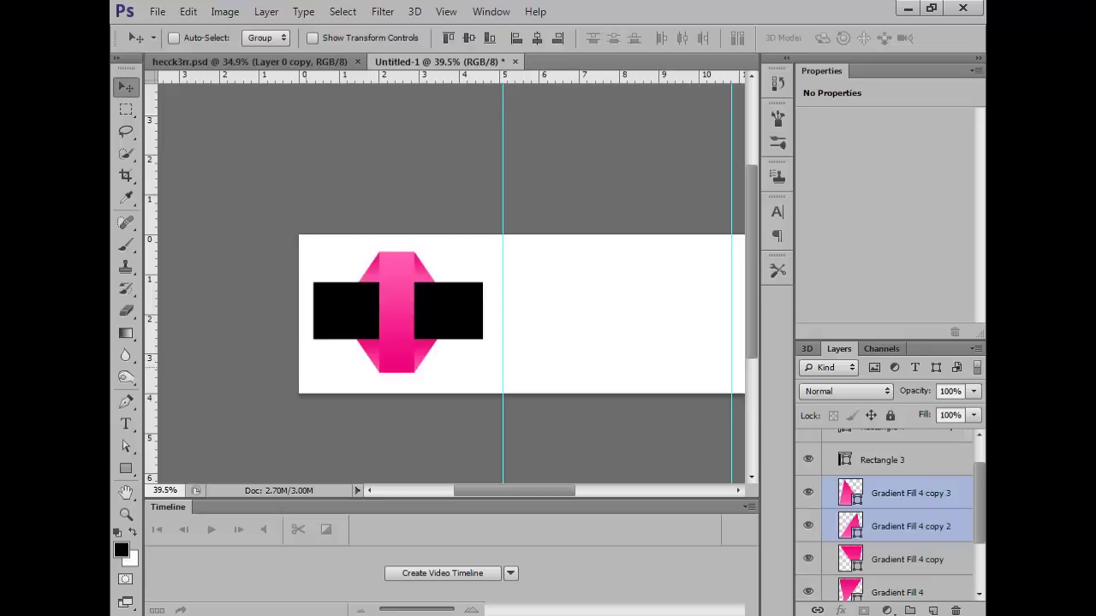
{"action": "double_click", "coordinate": [126, 515]}
{"action": "left_click_drag", "start_coordinate": [357, 325], "coordinate": [452, 234]}
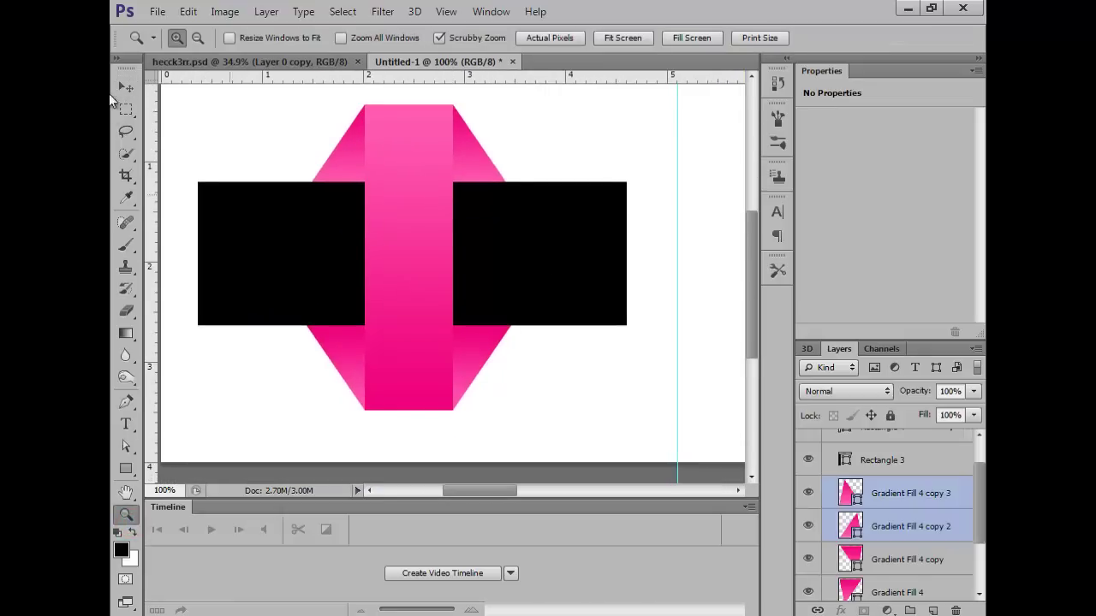
{"action": "left_click", "coordinate": [125, 87]}
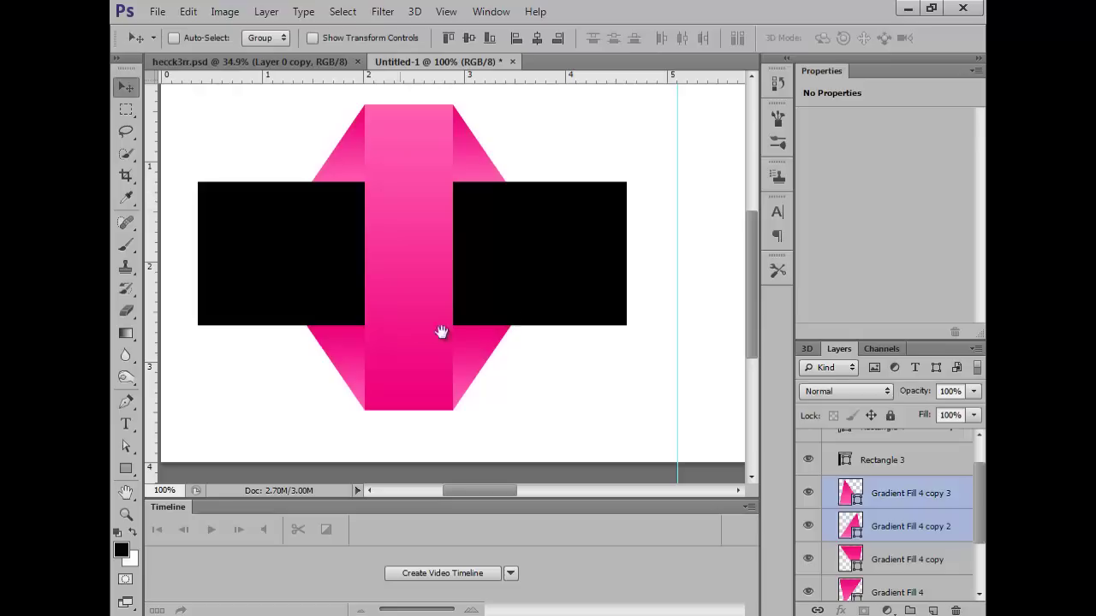
{"action": "left_click_drag", "start_coordinate": [471, 275], "coordinate": [521, 298]}
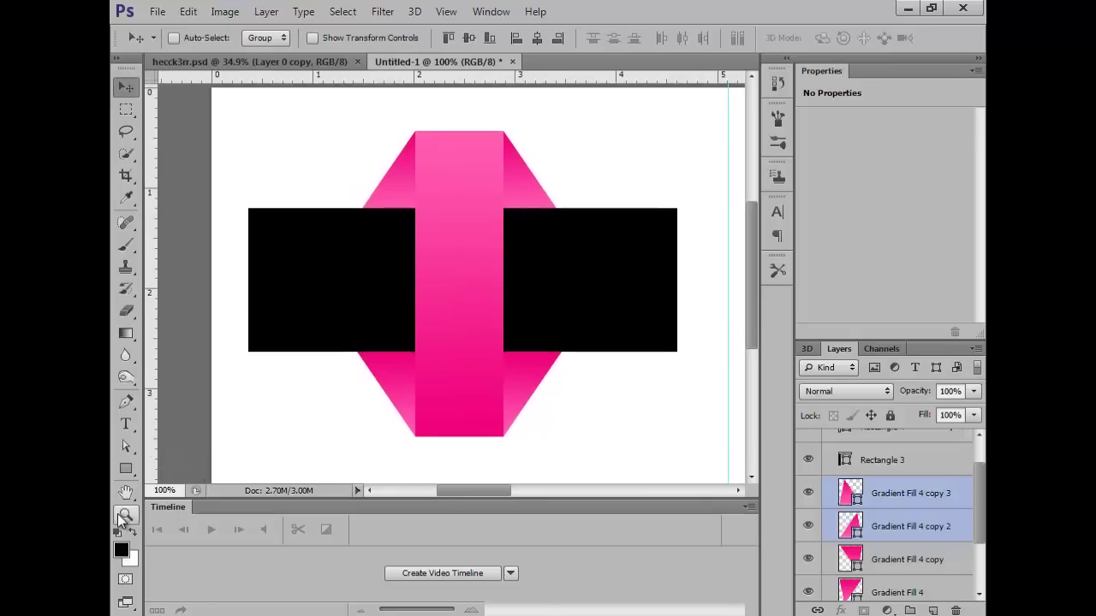
{"action": "left_click", "coordinate": [125, 515]}
{"action": "left_click_drag", "start_coordinate": [634, 299], "coordinate": [485, 293]}
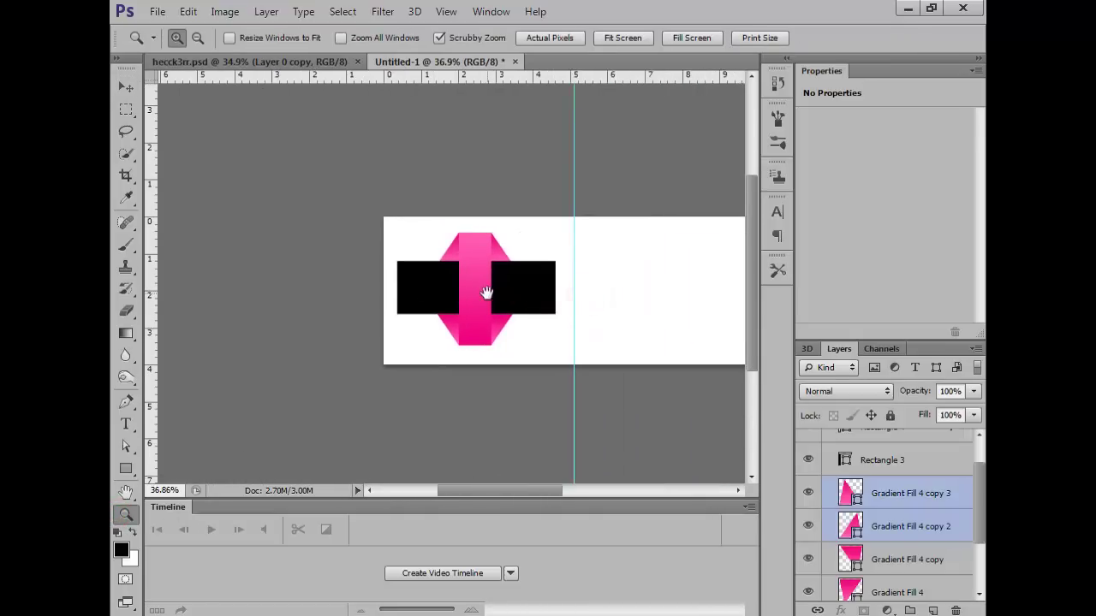
{"action": "scroll", "coordinate": [982, 529], "scroll_direction": "up", "scroll_amount": 2}
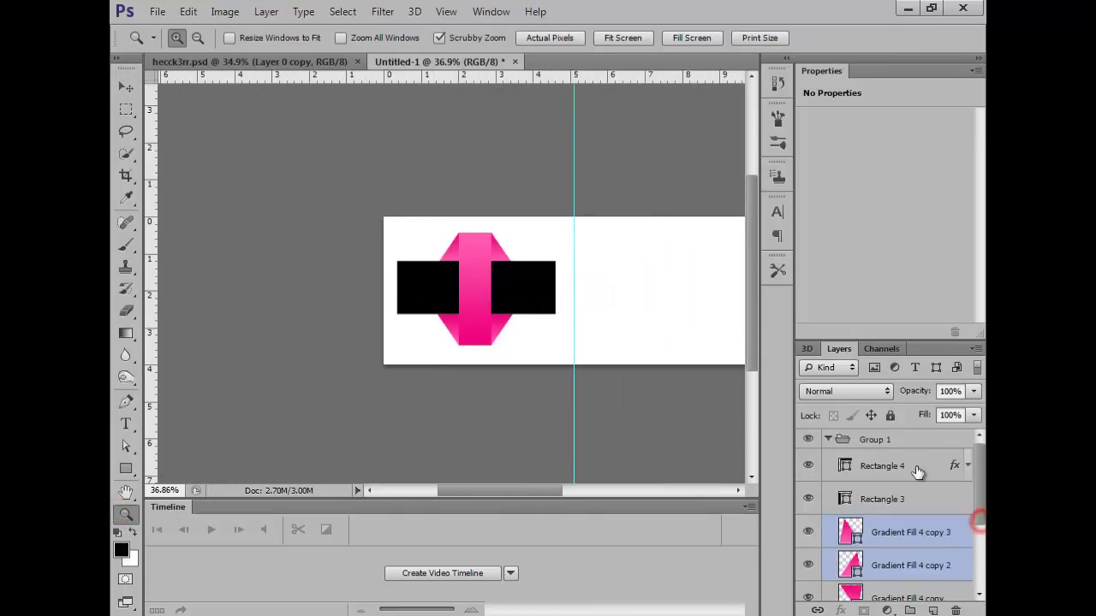
{"action": "left_click", "coordinate": [827, 439]}
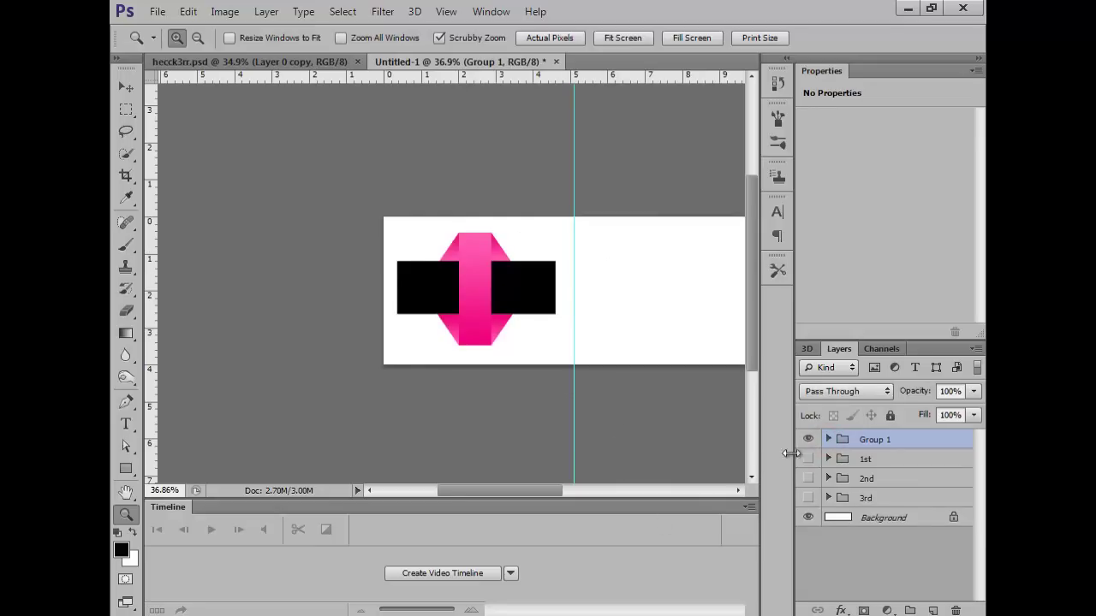
{"action": "left_click", "coordinate": [807, 459]}
{"action": "left_click", "coordinate": [808, 439]}
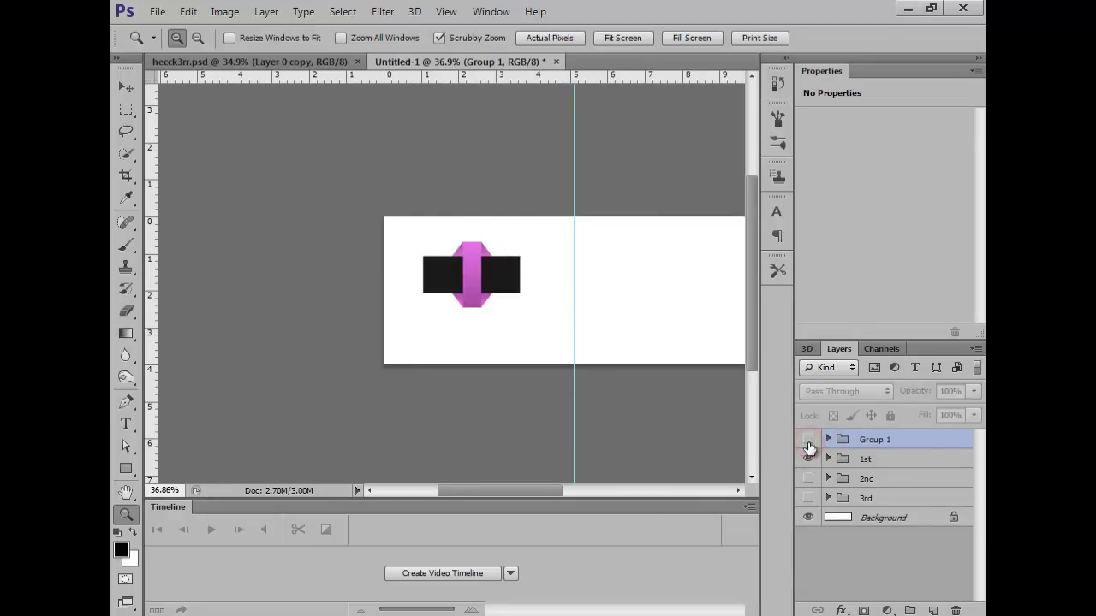
{"action": "double_click", "coordinate": [127, 515]}
{"action": "left_click_drag", "start_coordinate": [539, 248], "coordinate": [344, 242]}
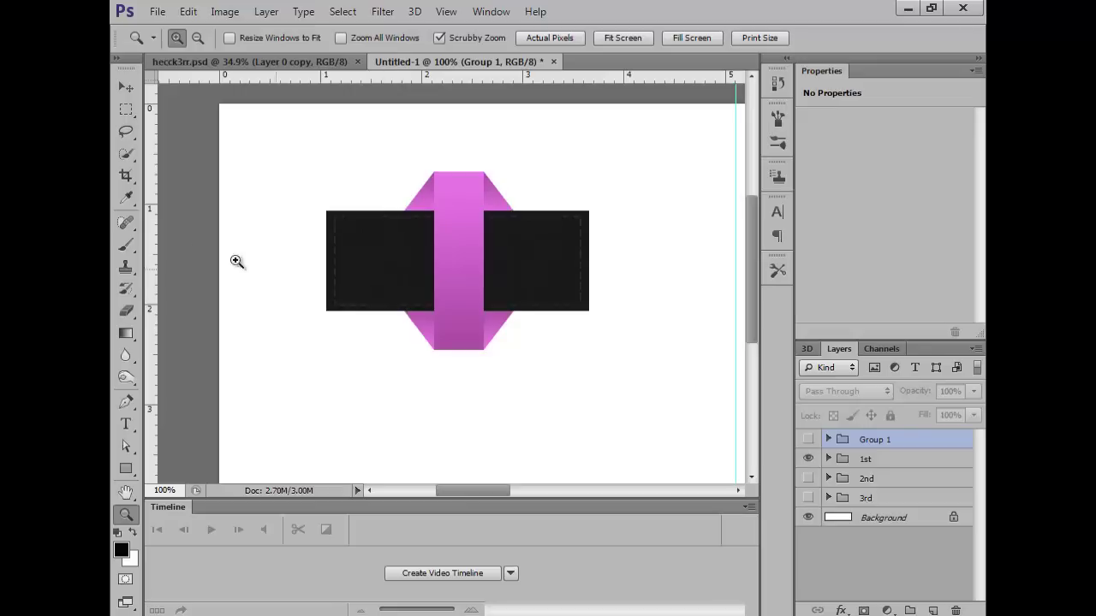
{"action": "left_click", "coordinate": [133, 473]}
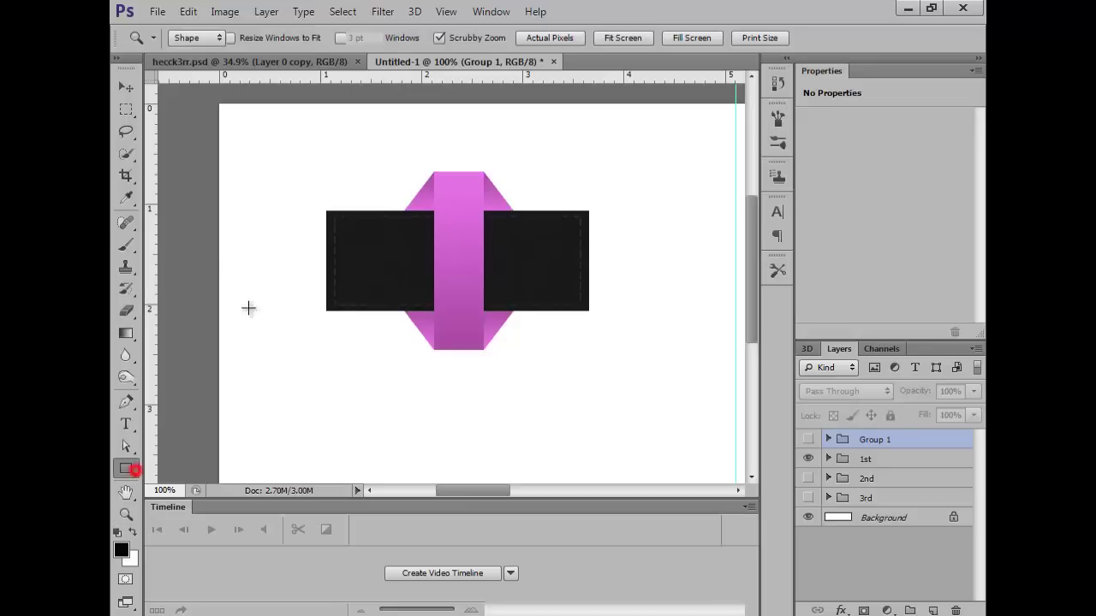
{"action": "left_click", "coordinate": [438, 38]}
{"action": "left_click", "coordinate": [440, 36]}
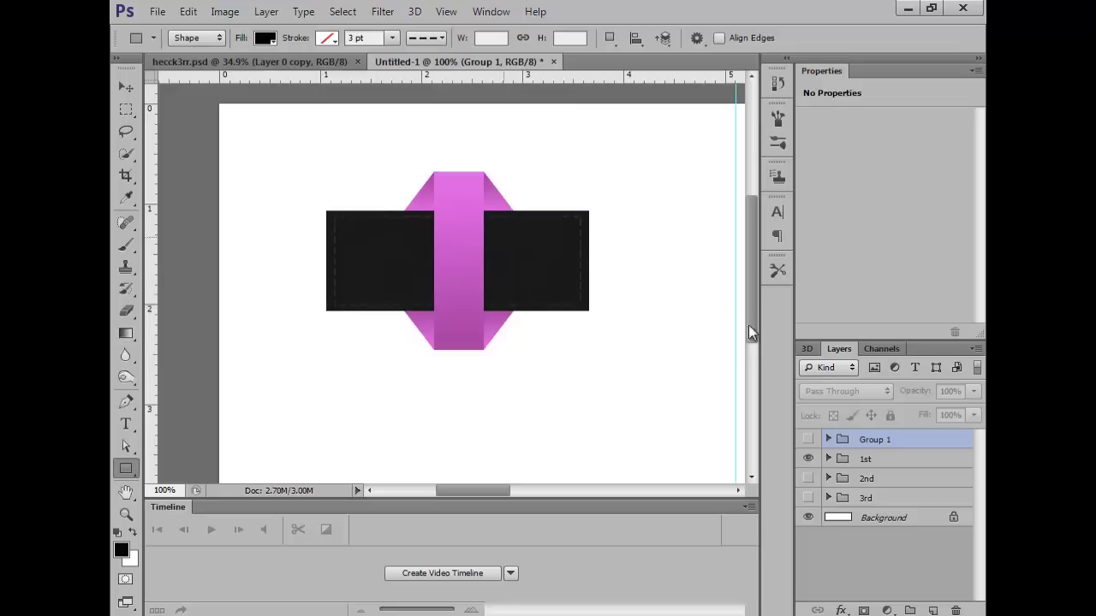
{"action": "left_click", "coordinate": [869, 459]}
{"action": "left_click", "coordinate": [827, 459]}
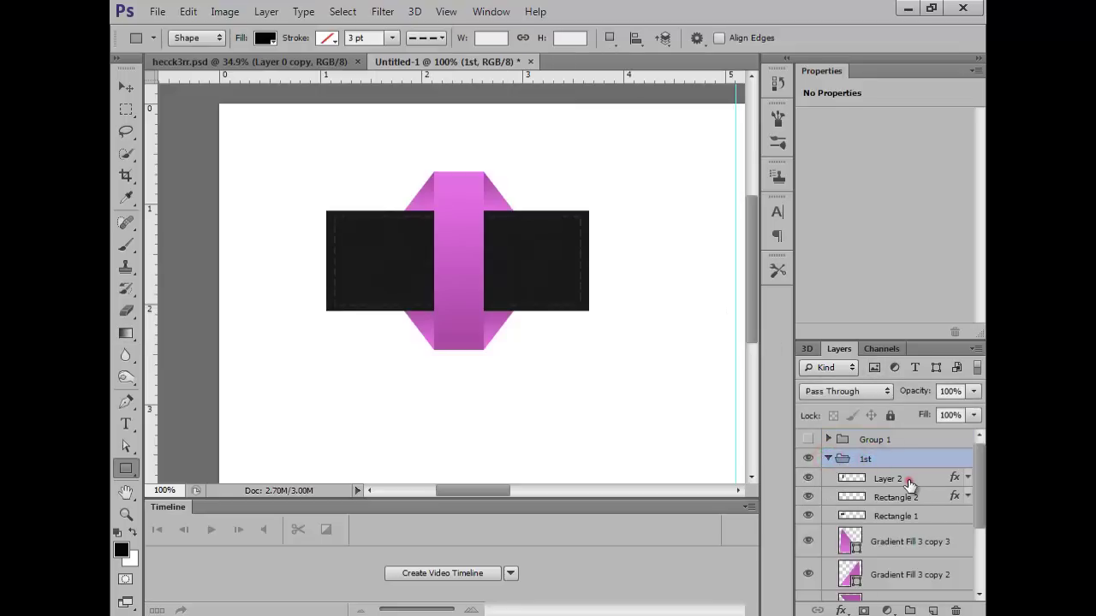
{"action": "left_click", "coordinate": [908, 481]}
{"action": "left_click", "coordinate": [897, 499]}
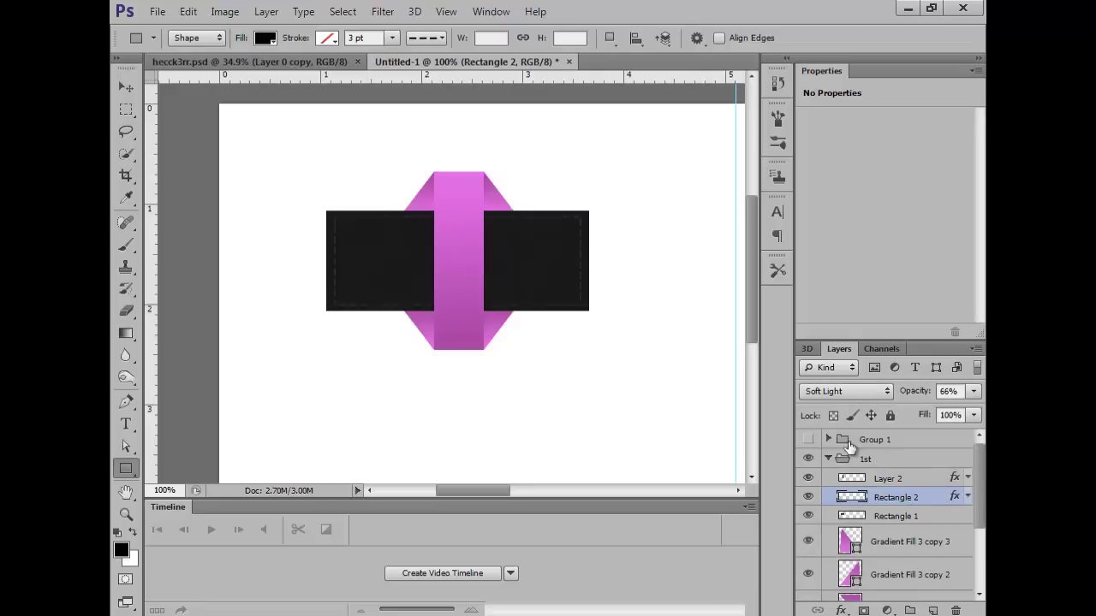
{"action": "left_click", "coordinate": [828, 460]}
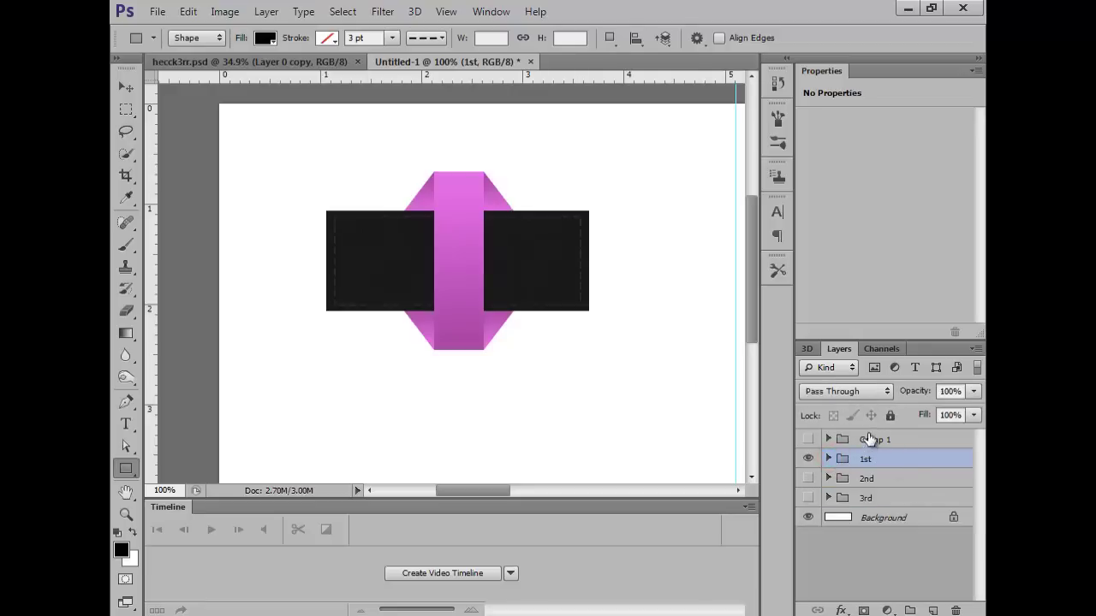
{"action": "left_click", "coordinate": [126, 513]}
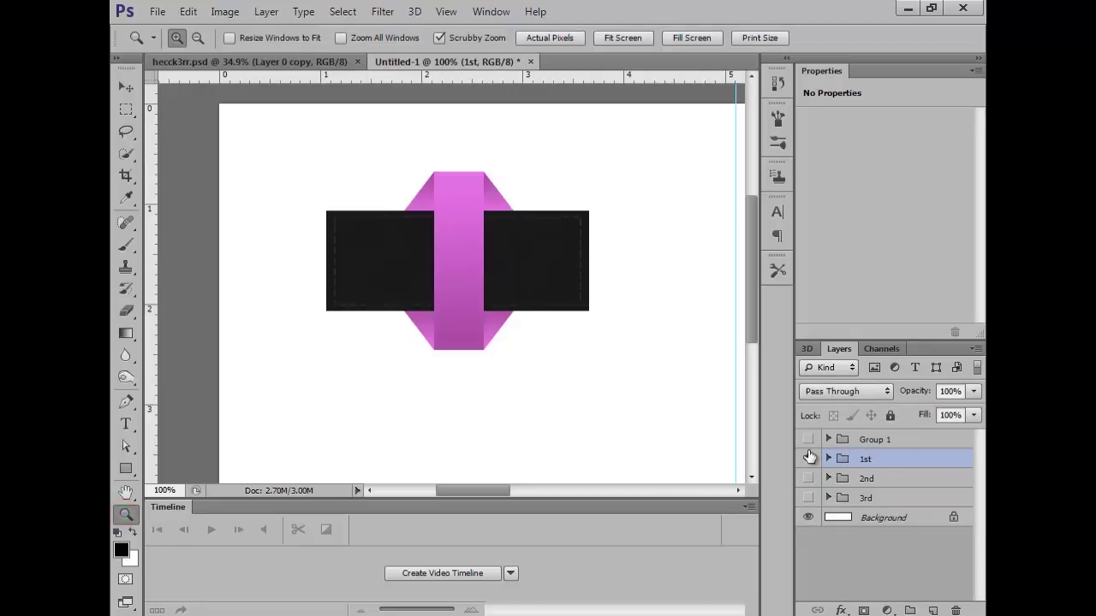
{"action": "left_click", "coordinate": [808, 459]}
{"action": "left_click", "coordinate": [808, 439]}
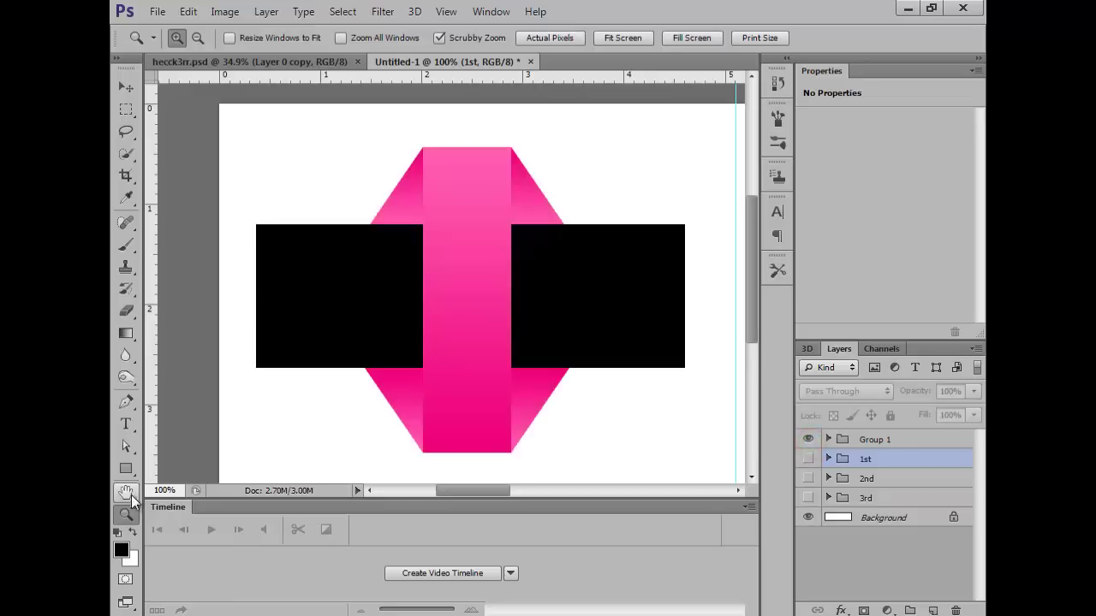
{"action": "left_click_drag", "start_coordinate": [561, 380], "coordinate": [494, 352]}
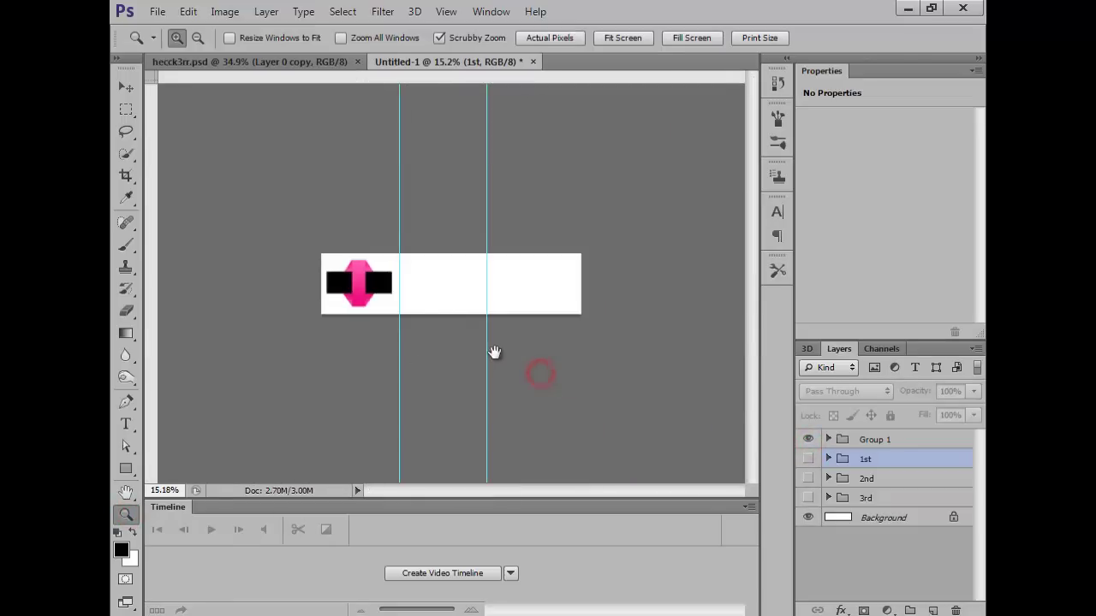
{"action": "left_click_drag", "start_coordinate": [389, 293], "coordinate": [442, 293]}
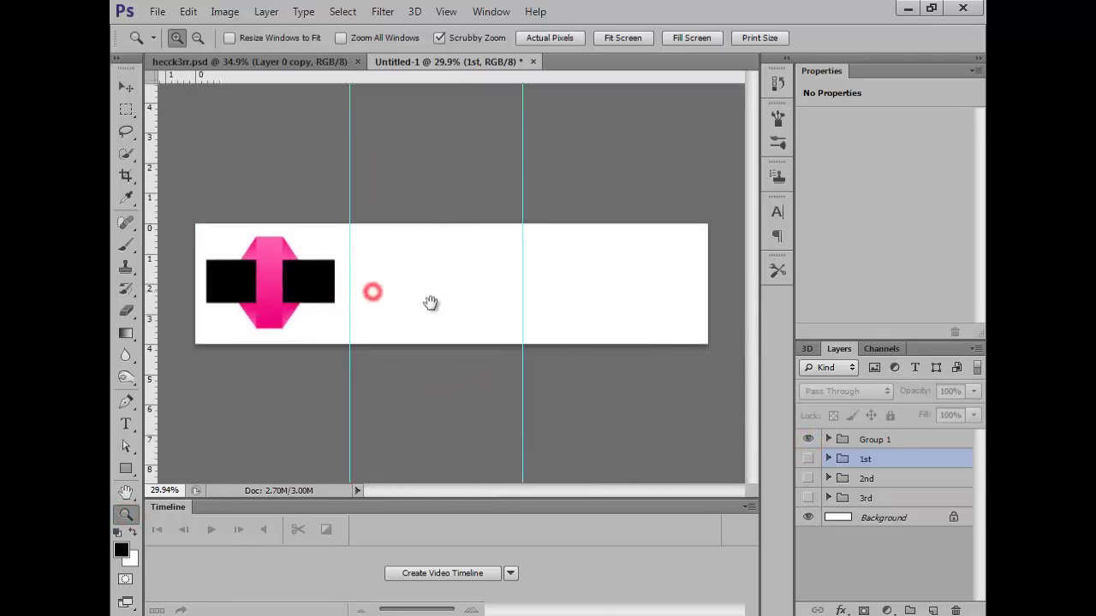
{"action": "left_click", "coordinate": [828, 441]}
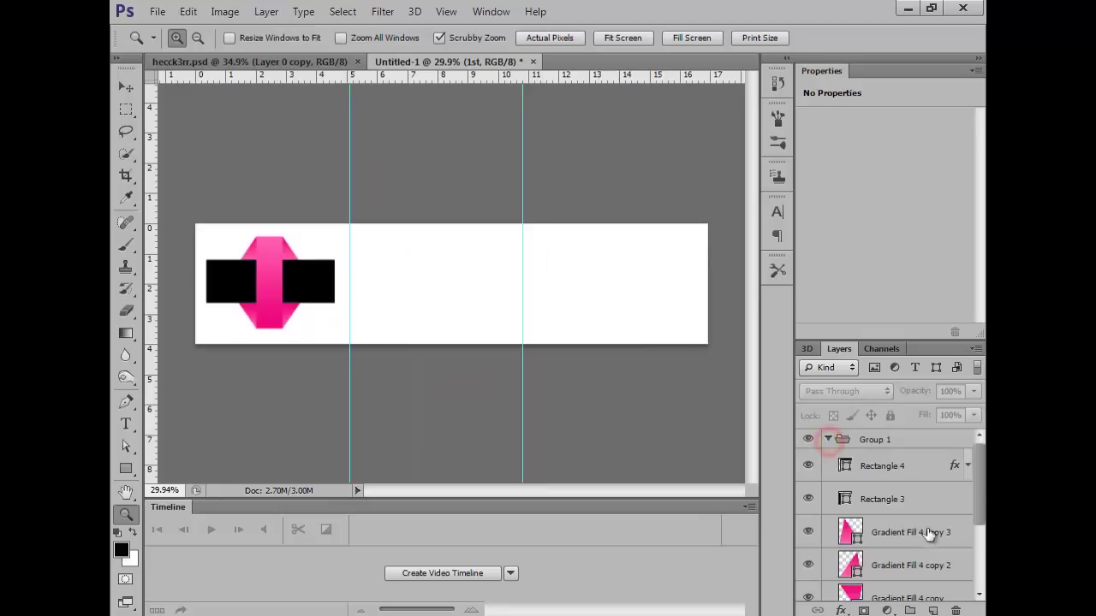
{"action": "left_click", "coordinate": [805, 497]}
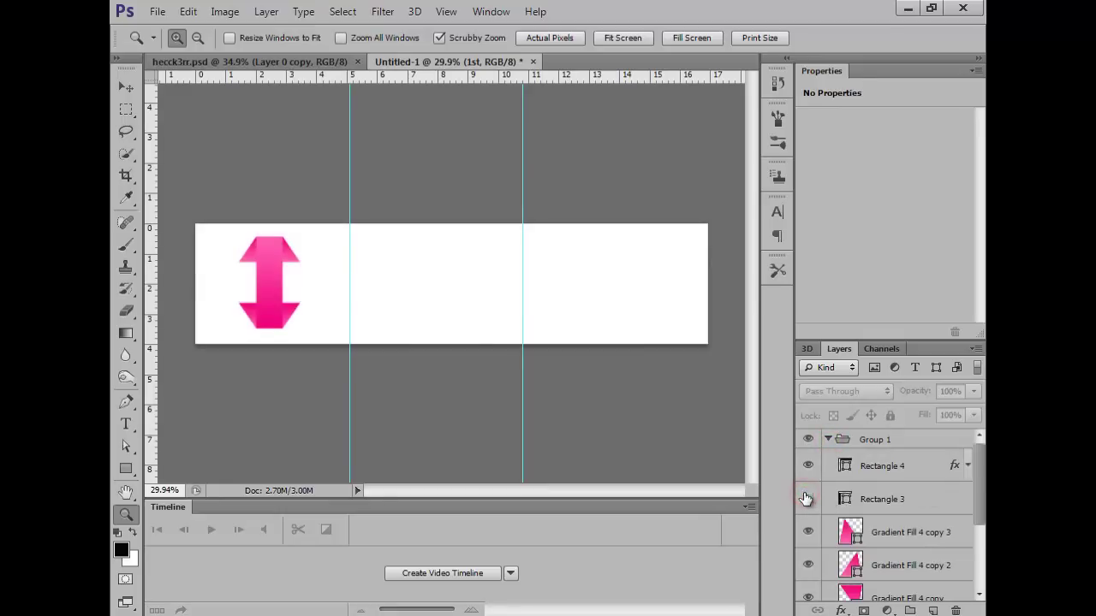
{"action": "left_click", "coordinate": [885, 476]}
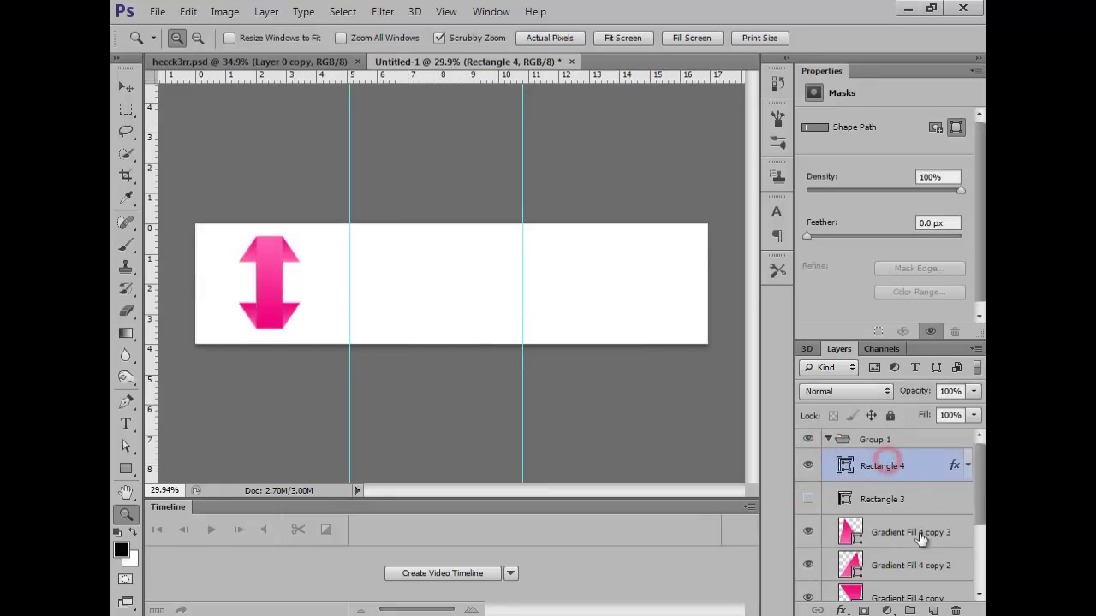
{"action": "left_click_drag", "start_coordinate": [977, 498], "coordinate": [957, 486]}
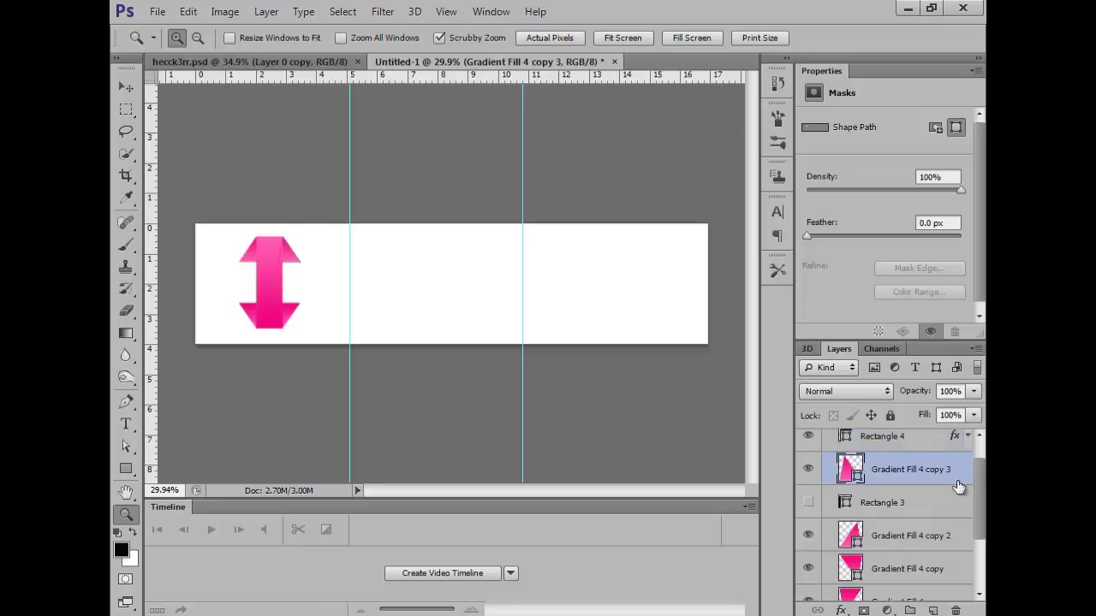
{"action": "key", "text": "ctrl+z"}
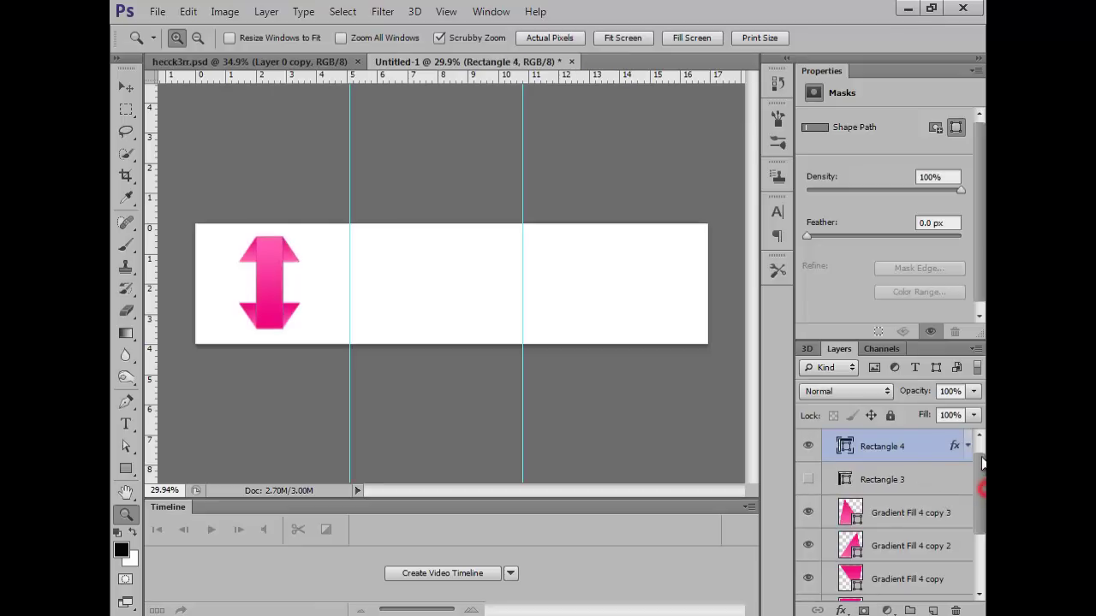
{"action": "left_click", "coordinate": [807, 479]}
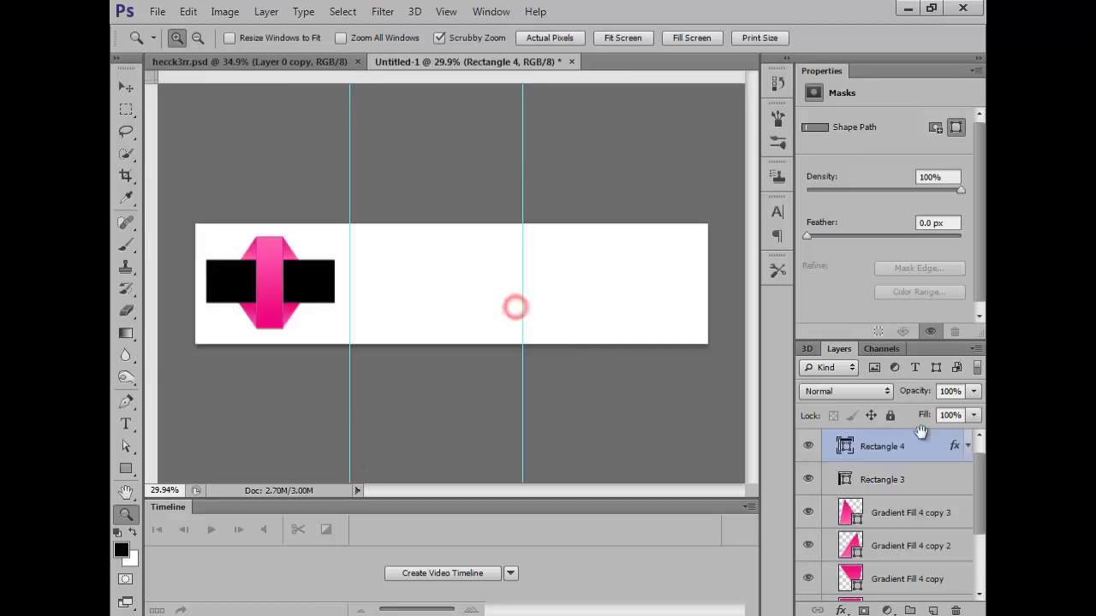
{"action": "key", "text": "ctrl+g"}
Collapse Group 1, then add a new layer grouped into Group 2.
{"action": "left_click", "coordinate": [829, 440]}
{"action": "left_click", "coordinate": [891, 436]}
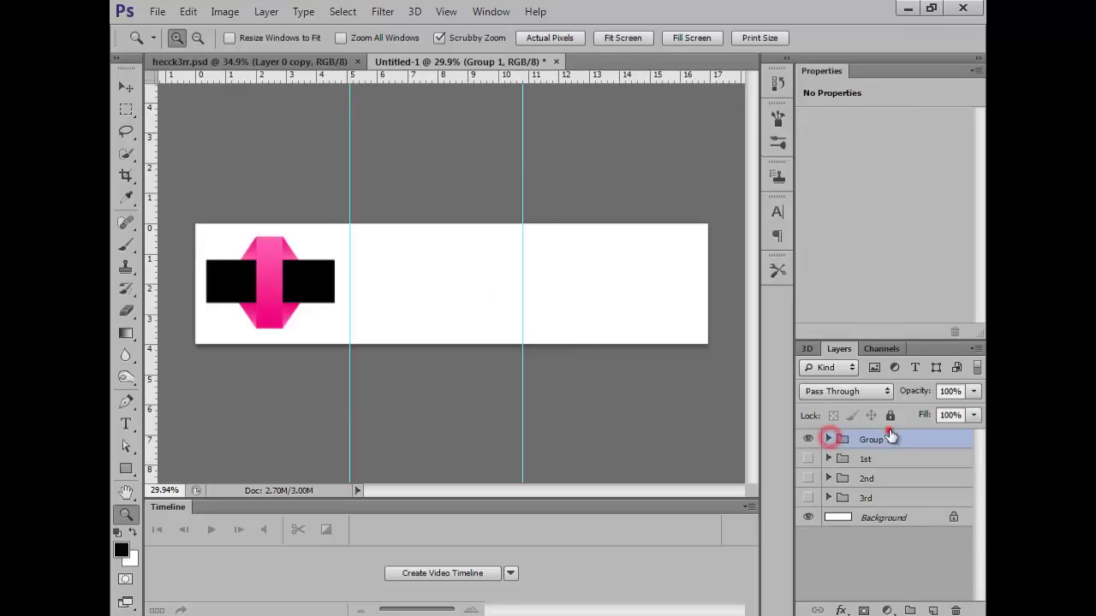
{"action": "left_click", "coordinate": [933, 609]}
{"action": "key", "text": "ctrl+g"}
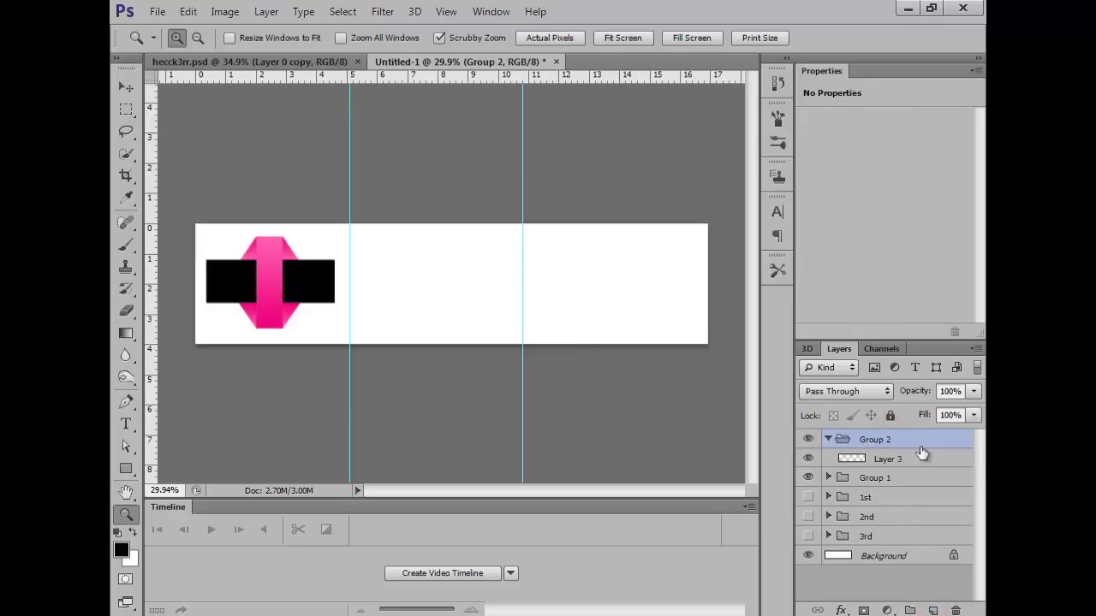
{"action": "left_click", "coordinate": [892, 460]}
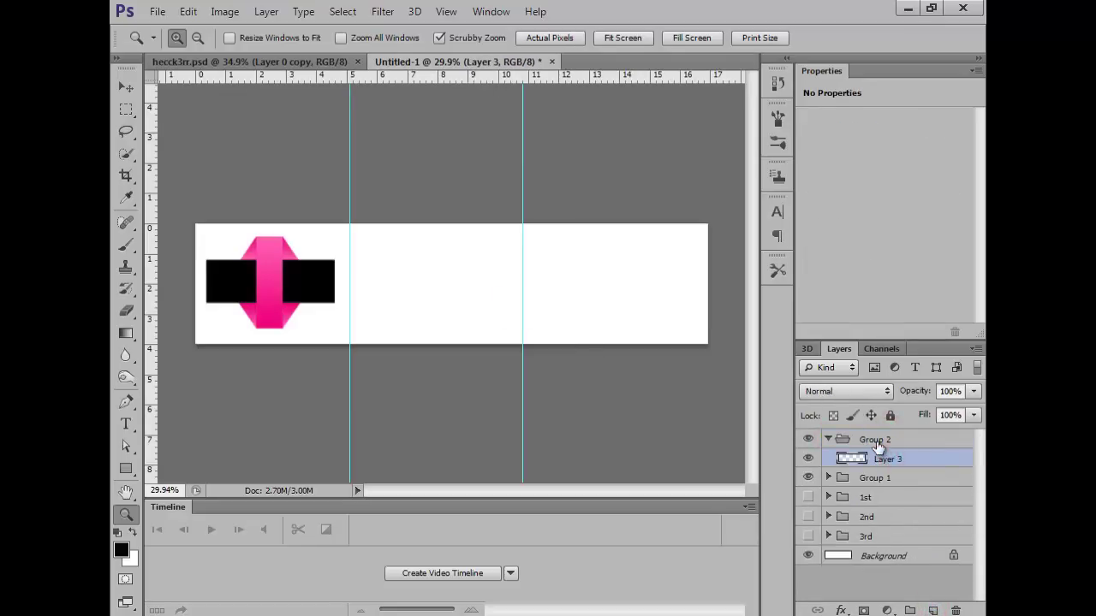
Draw a tall black bar (Rectangle 5) and a wide black bar (Rectangle 6) across it.
{"action": "left_click", "coordinate": [126, 469]}
{"action": "left_click_drag", "start_coordinate": [447, 295], "coordinate": [447, 330]}
{"action": "left_click", "coordinate": [126, 515]}
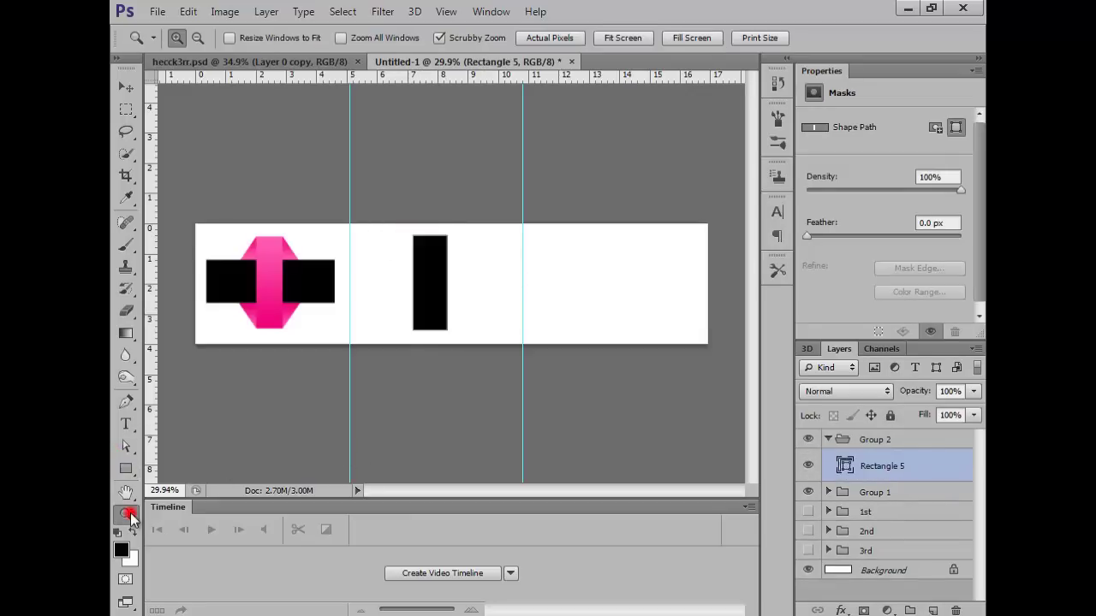
{"action": "left_click", "coordinate": [407, 249]}
{"action": "left_click", "coordinate": [124, 470]}
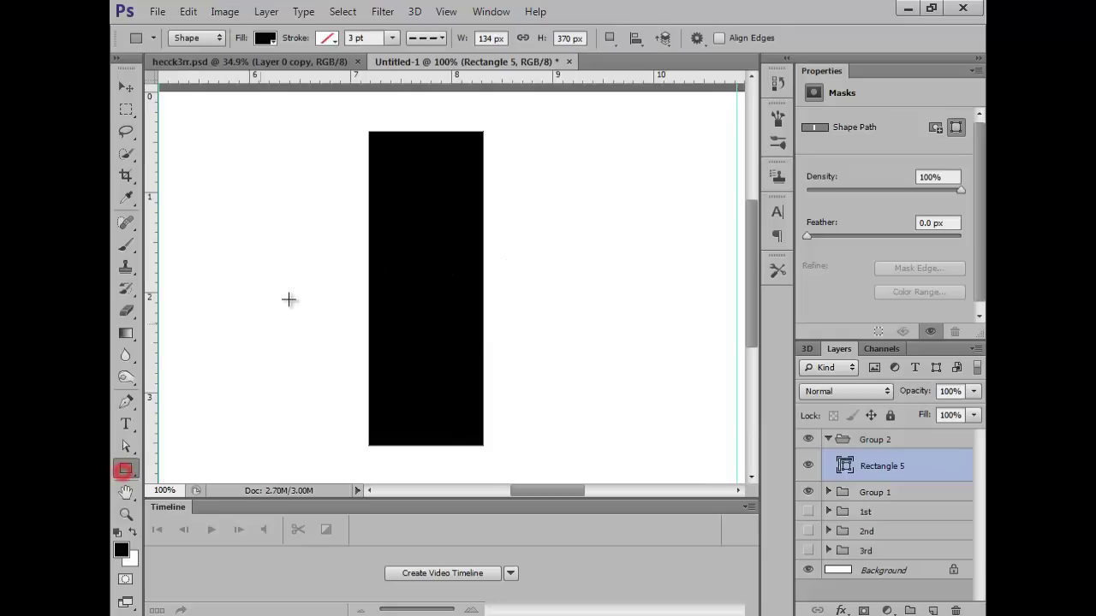
{"action": "mouse_move", "coordinate": [267, 235]}
{"action": "left_mouse_down"}
{"action": "mouse_move", "coordinate": [587, 305]}
{"action": "mouse_move", "coordinate": [553, 303]}
{"action": "mouse_move", "coordinate": [568, 304]}
{"action": "left_mouse_up"}
{"action": "left_click", "coordinate": [121, 91]}
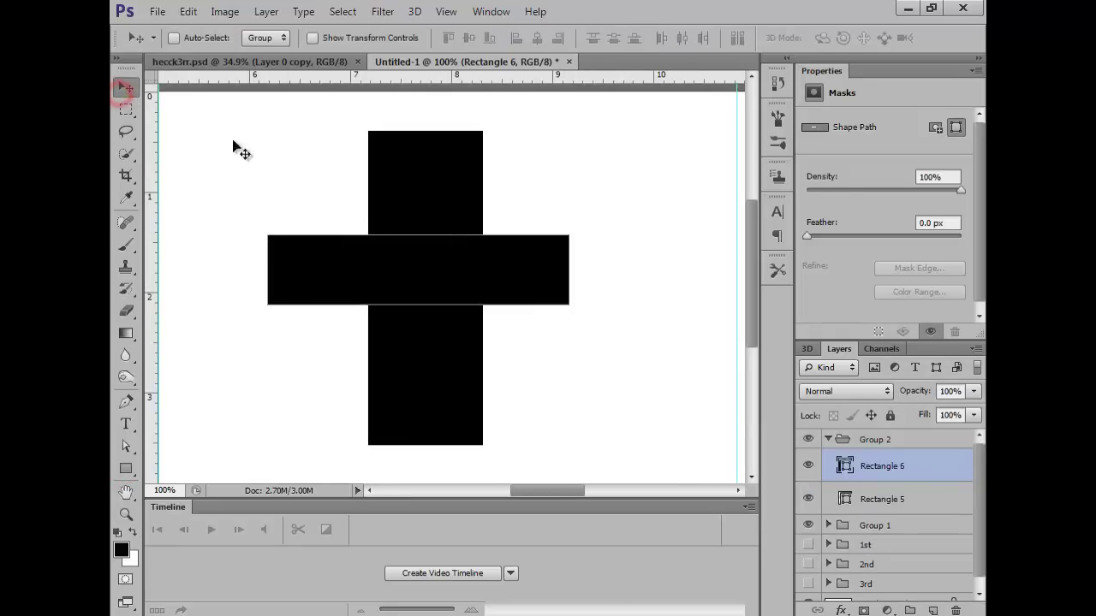
{"action": "mouse_move", "coordinate": [440, 268]}
{"action": "left_mouse_down"}
{"action": "mouse_move", "coordinate": [458, 267]}
{"action": "mouse_move", "coordinate": [448, 266]}
{"action": "left_mouse_up"}
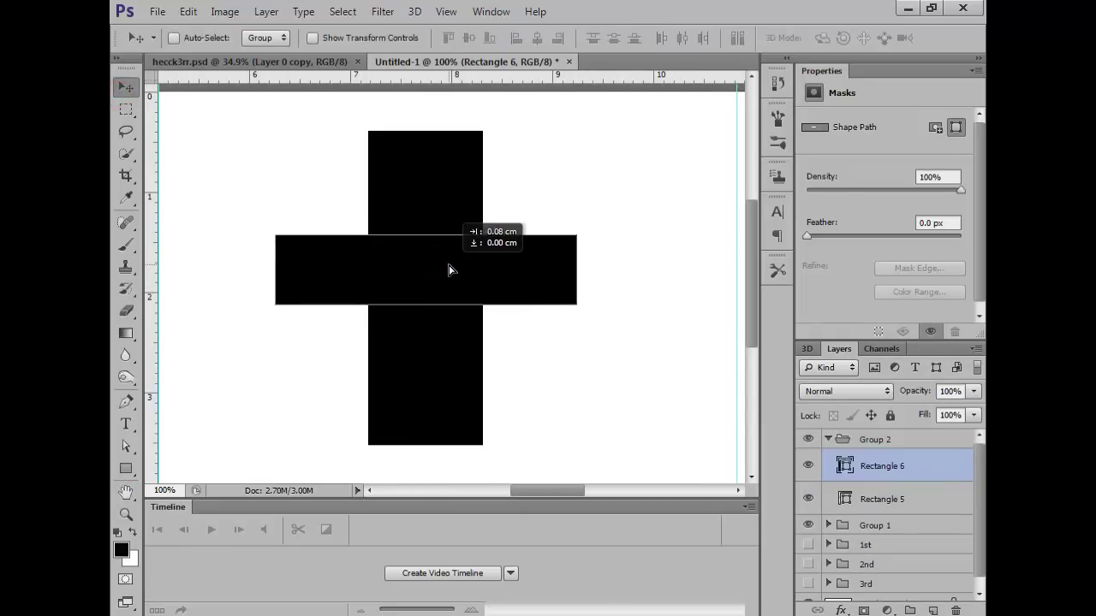
Nudge the horizontal bar down twice, then place a Pen anchor at its bottom-right corner.
{"action": "key", "text": "Down"}
{"action": "key", "text": "Down"}
{"action": "key", "text": "Down"}
{"action": "key", "text": "Down"}
{"action": "key", "text": "Down"}
{"action": "key", "text": "Down"}
{"action": "key", "text": "Down"}
{"action": "key", "text": "Down"}
{"action": "key", "text": "Down"}
{"action": "key", "text": "Down"}
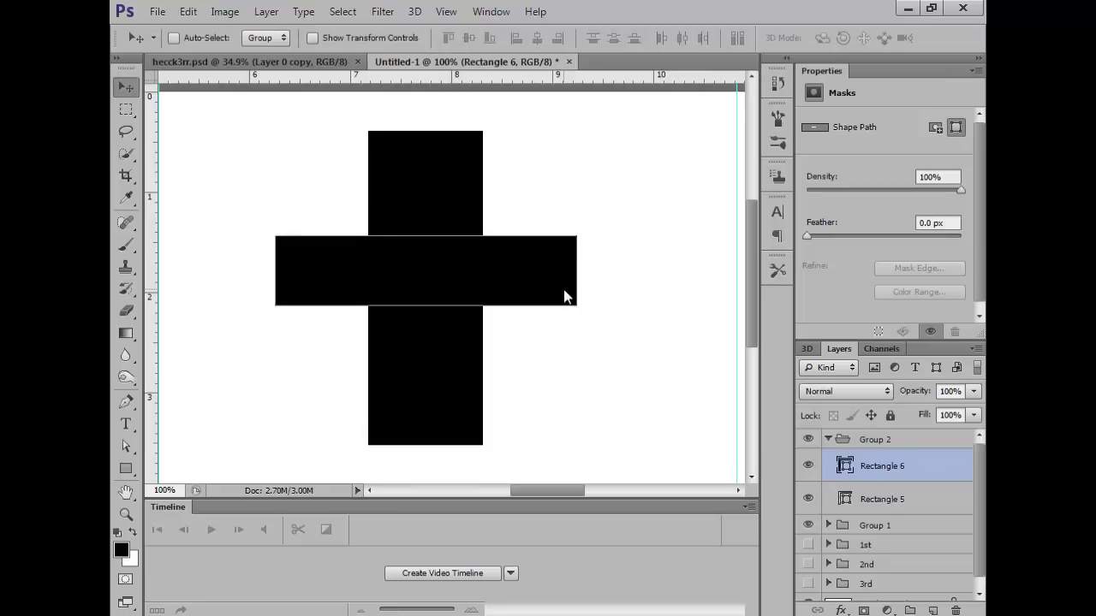
{"action": "key", "text": "Down"}
{"action": "key", "text": "Down"}
{"action": "key", "text": "Down"}
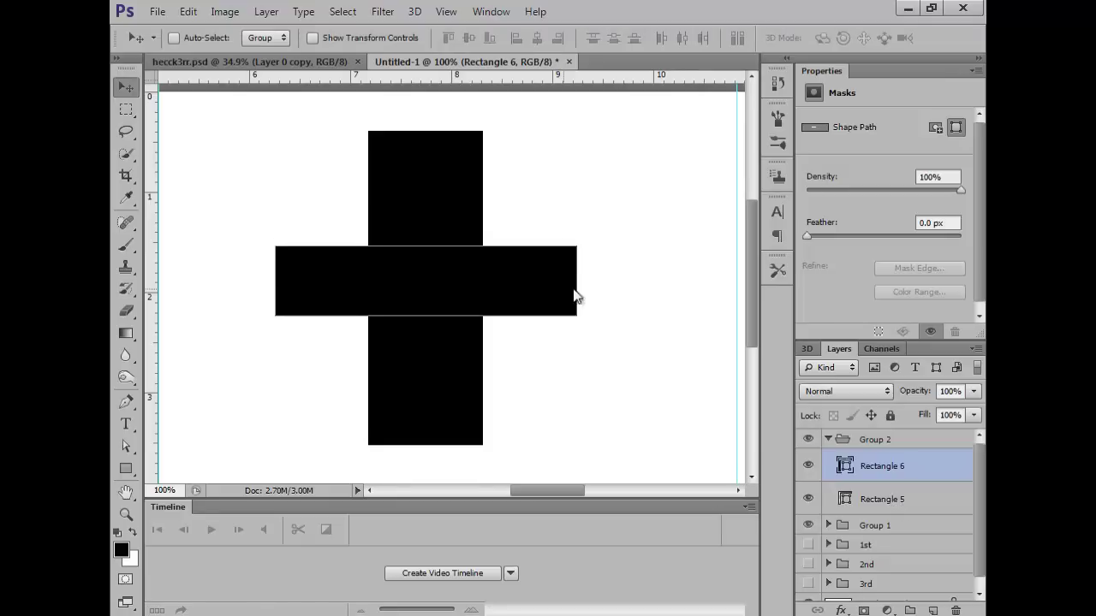
{"action": "left_click", "coordinate": [126, 401]}
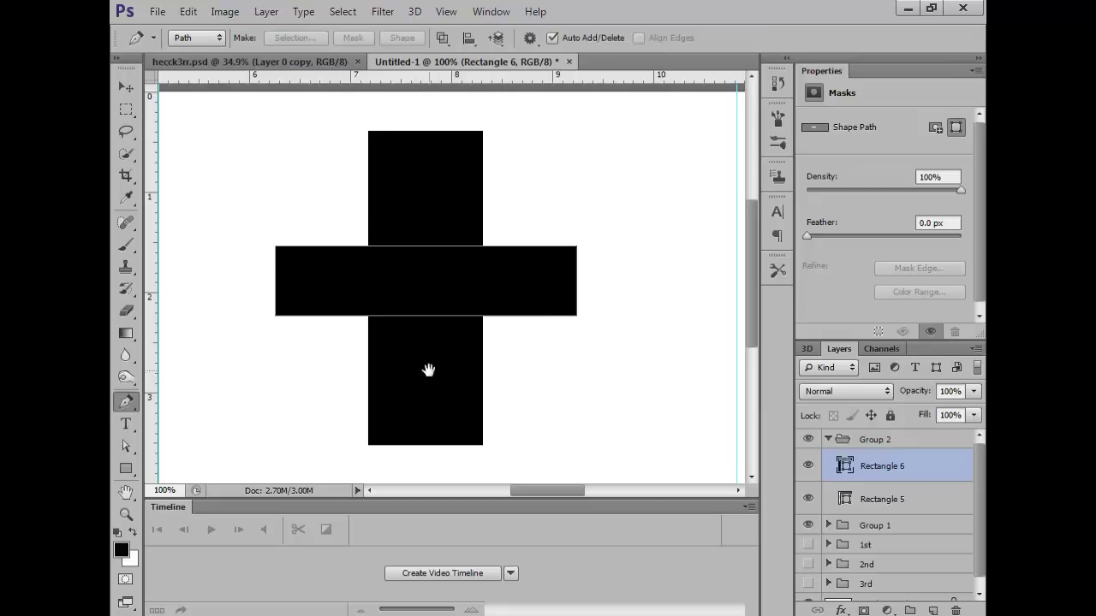
{"action": "left_click", "coordinate": [390, 339]}
{"action": "left_click_drag", "start_coordinate": [390, 340], "coordinate": [554, 114]}
{"action": "left_click", "coordinate": [441, 37]}
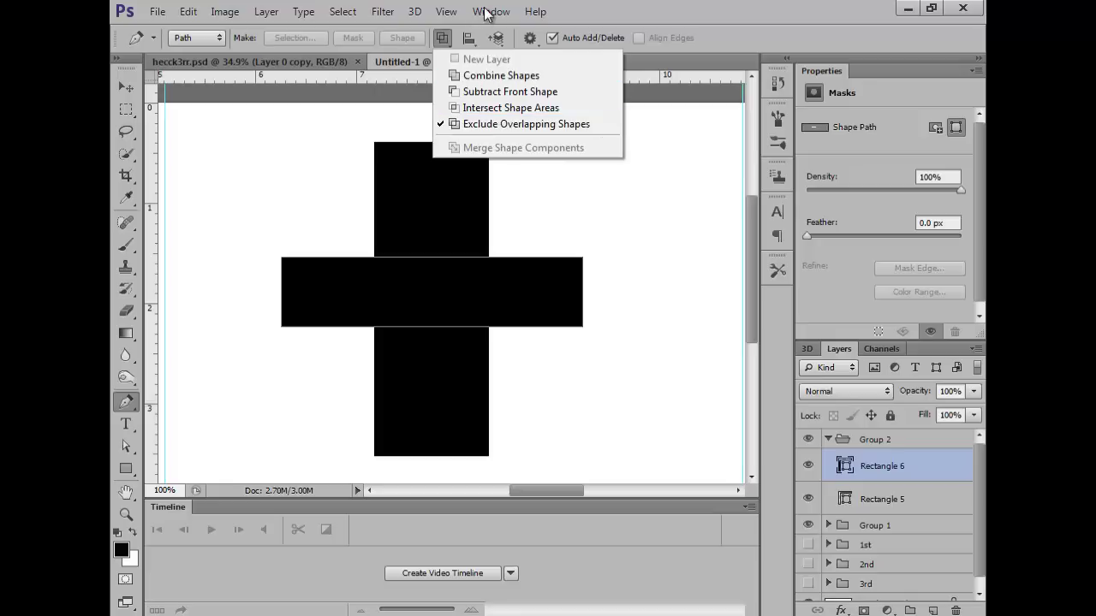
{"action": "left_click", "coordinate": [470, 37]}
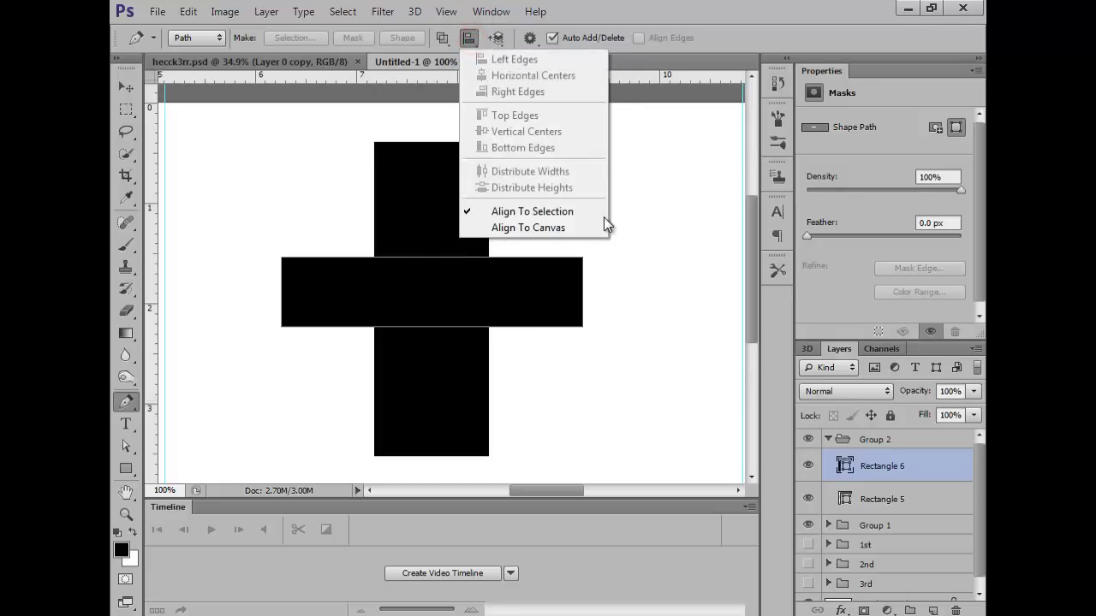
{"action": "left_click", "coordinate": [495, 37]}
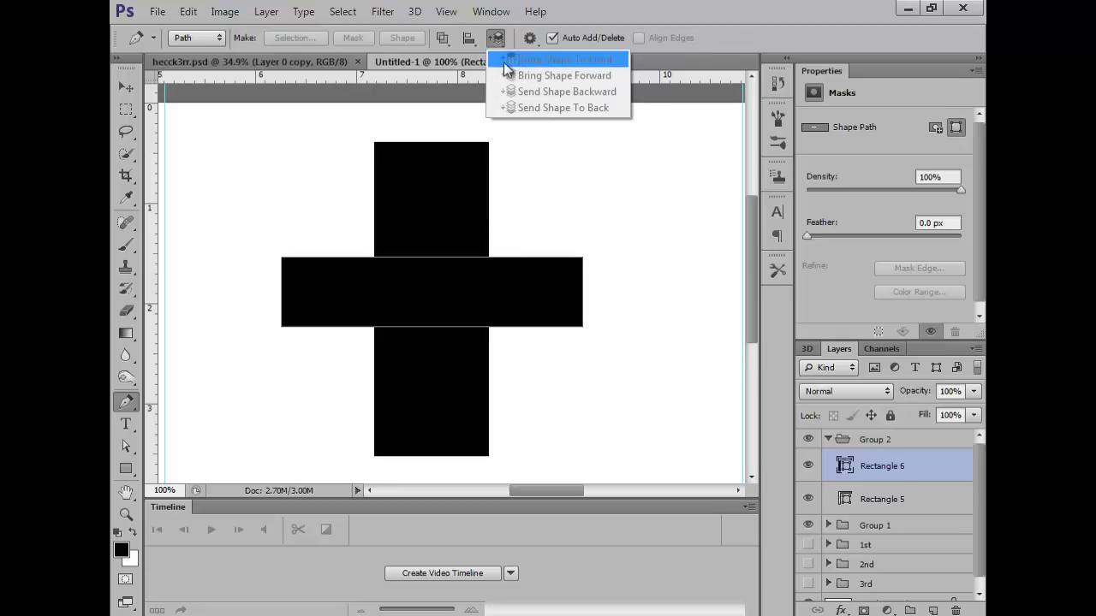
{"action": "left_click", "coordinate": [613, 8]}
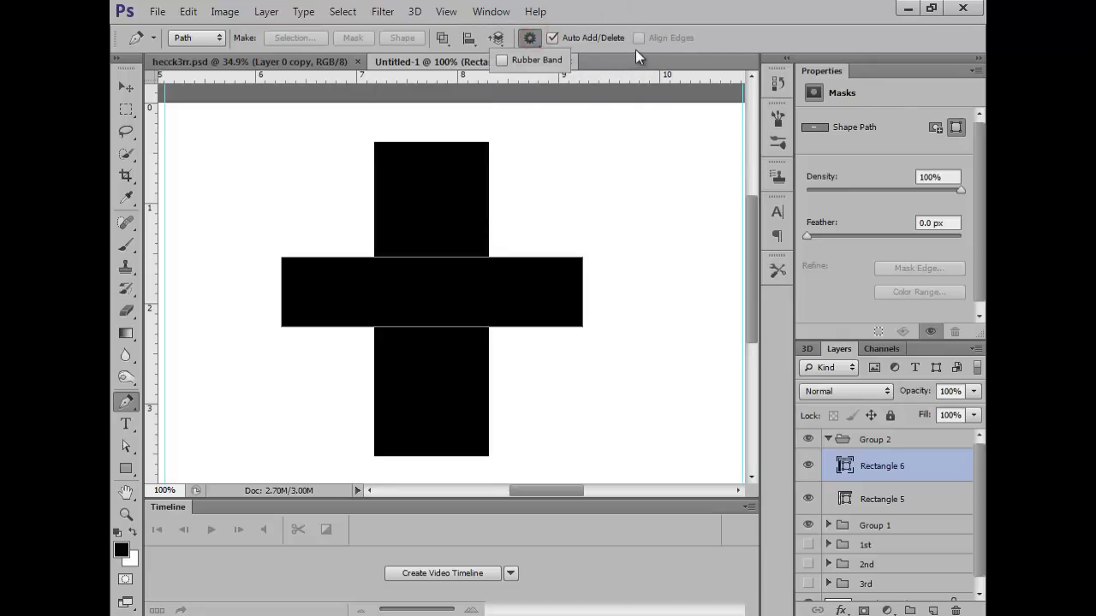
{"action": "left_click", "coordinate": [739, 29]}
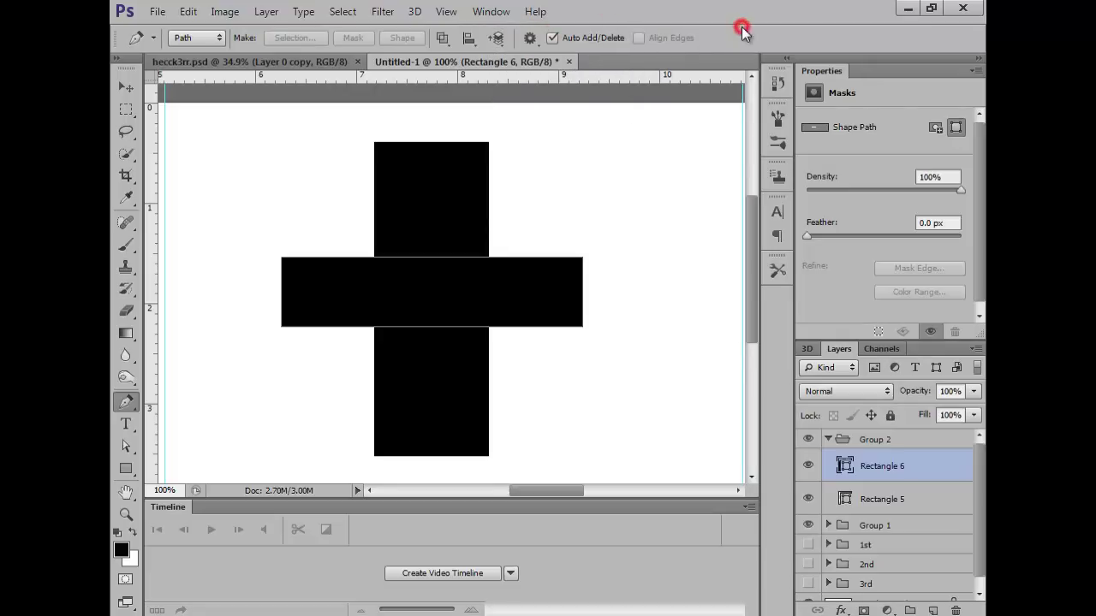
{"action": "left_click", "coordinate": [582, 327]}
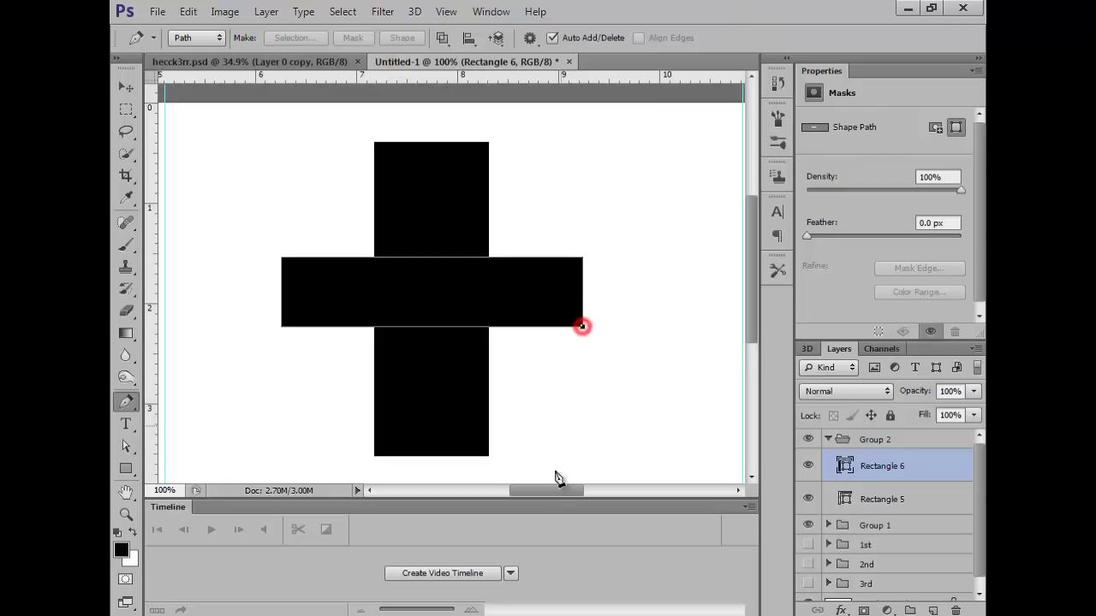
Create a new empty layer and apply a Blue 21 - 3D gradient overlay to Rectangle 6.
{"action": "key", "text": "ctrl+shift+alt+n"}
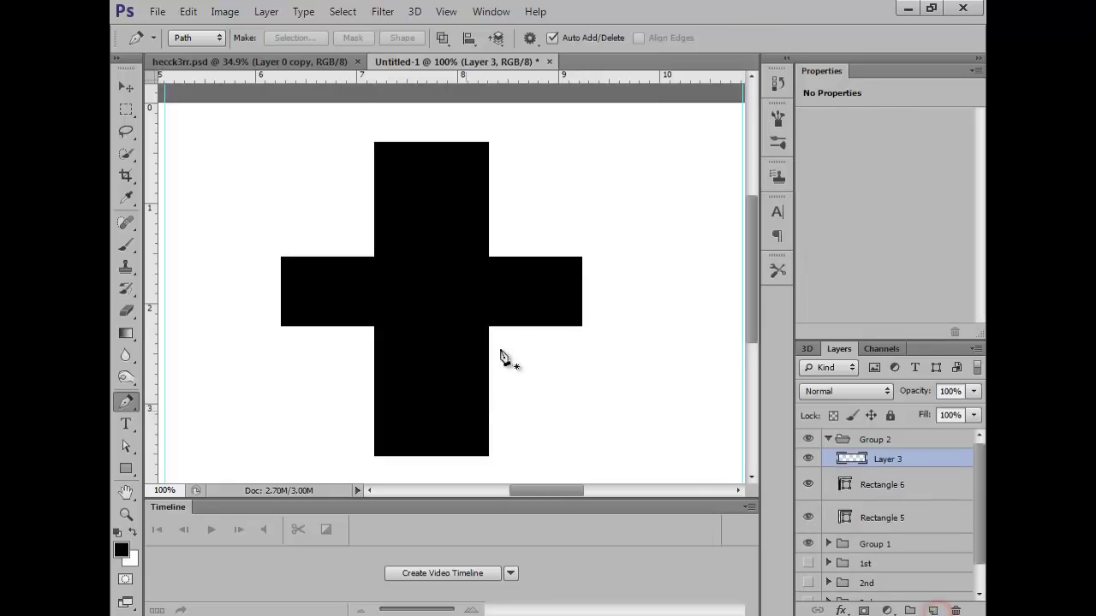
{"action": "double_click", "coordinate": [930, 491]}
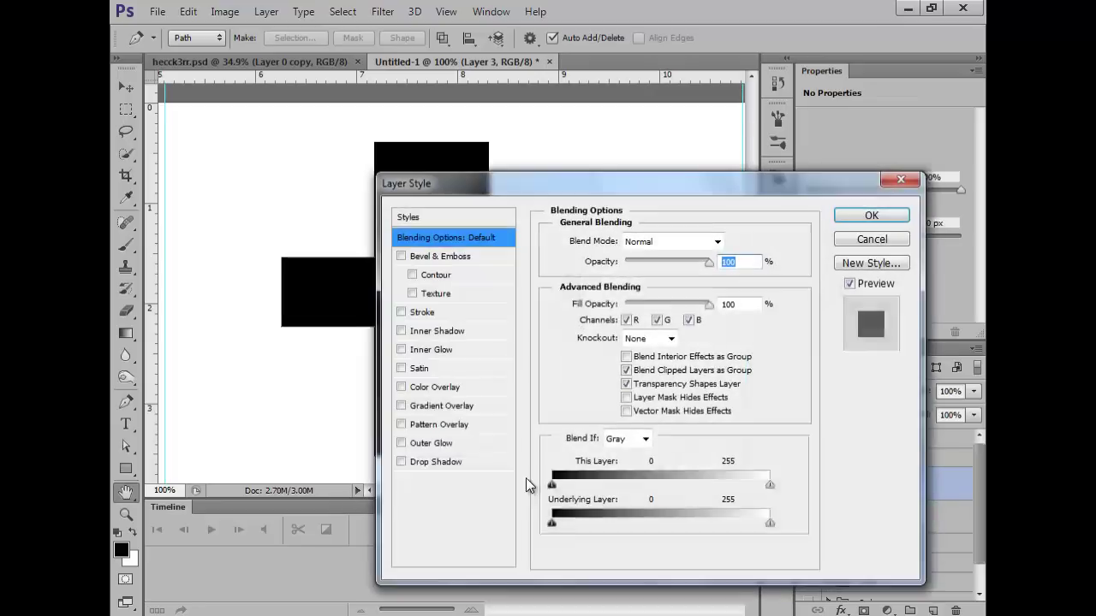
{"action": "left_click", "coordinate": [462, 406]}
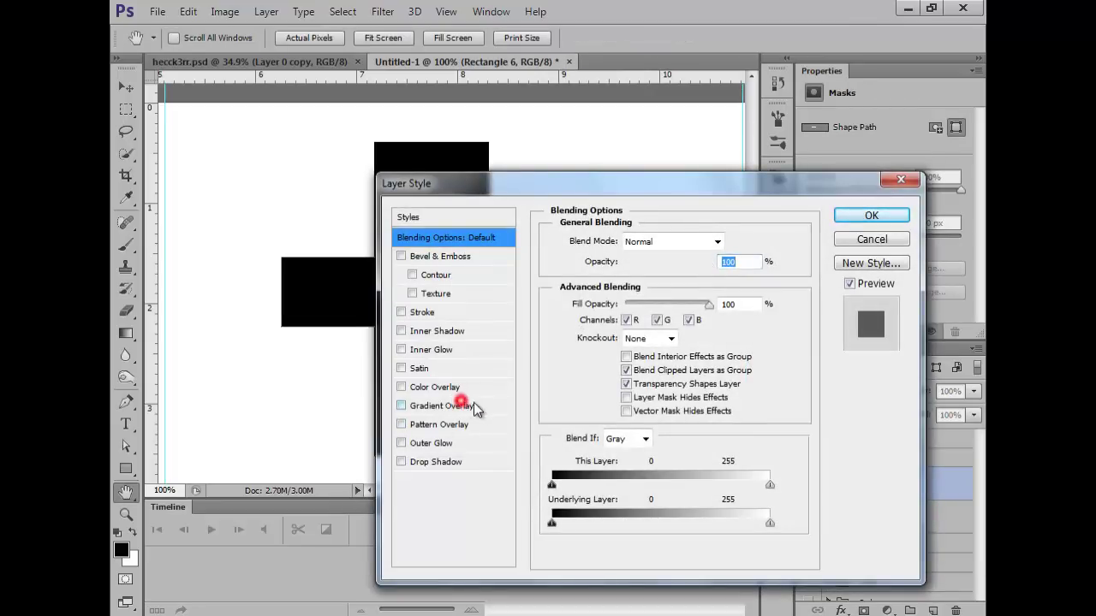
{"action": "left_click", "coordinate": [663, 284]}
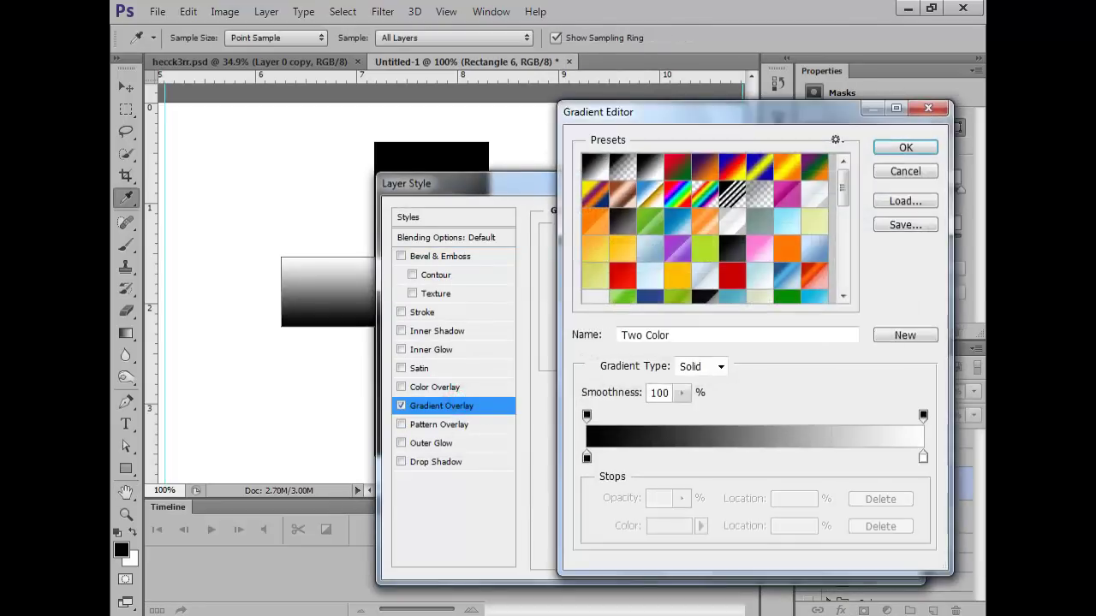
{"action": "left_click_drag", "start_coordinate": [843, 192], "coordinate": [852, 220]}
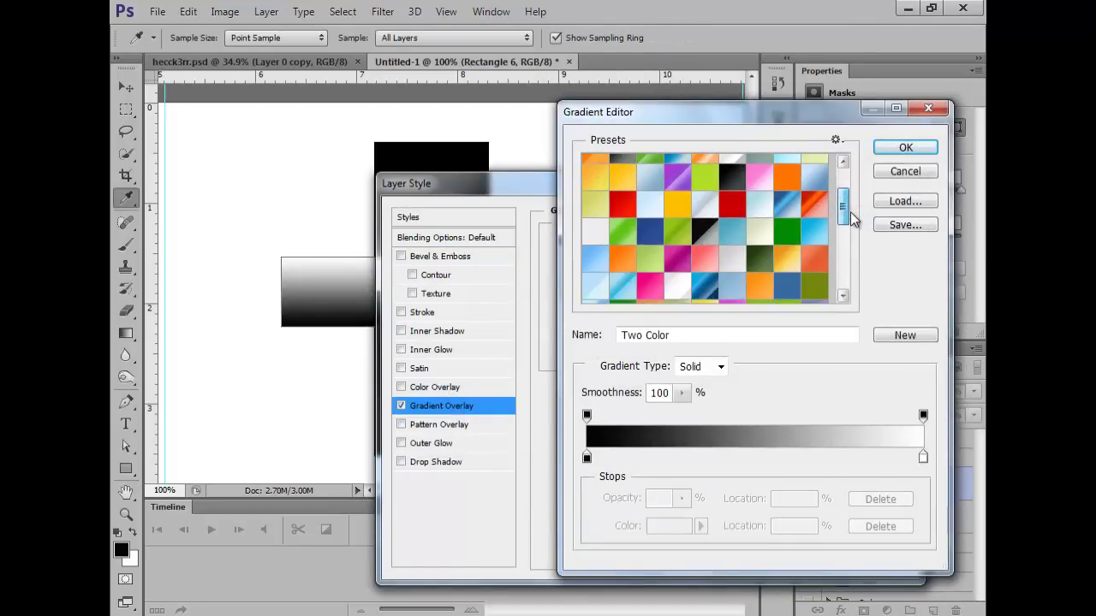
{"action": "left_click", "coordinate": [734, 229]}
{"action": "left_click", "coordinate": [679, 262]}
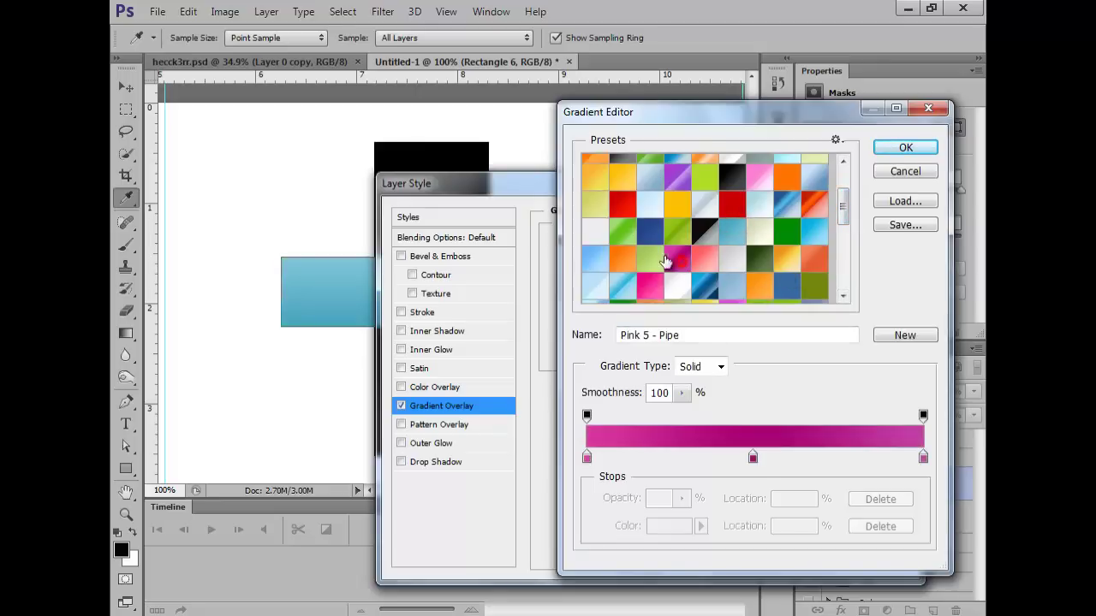
{"action": "left_click", "coordinate": [622, 255]}
{"action": "left_click", "coordinate": [601, 254]}
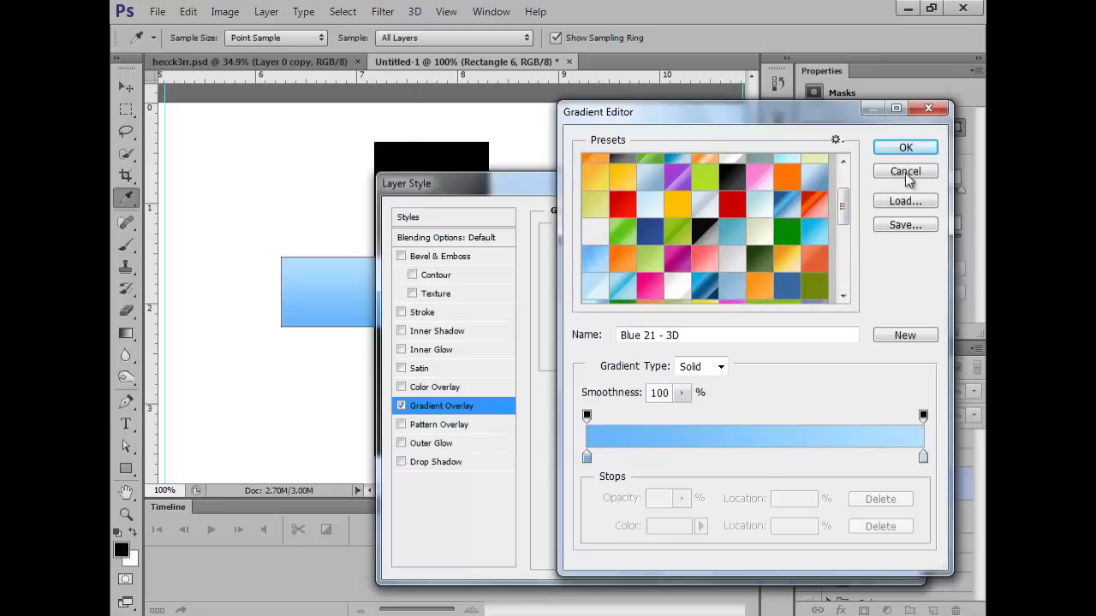
{"action": "left_click", "coordinate": [905, 149]}
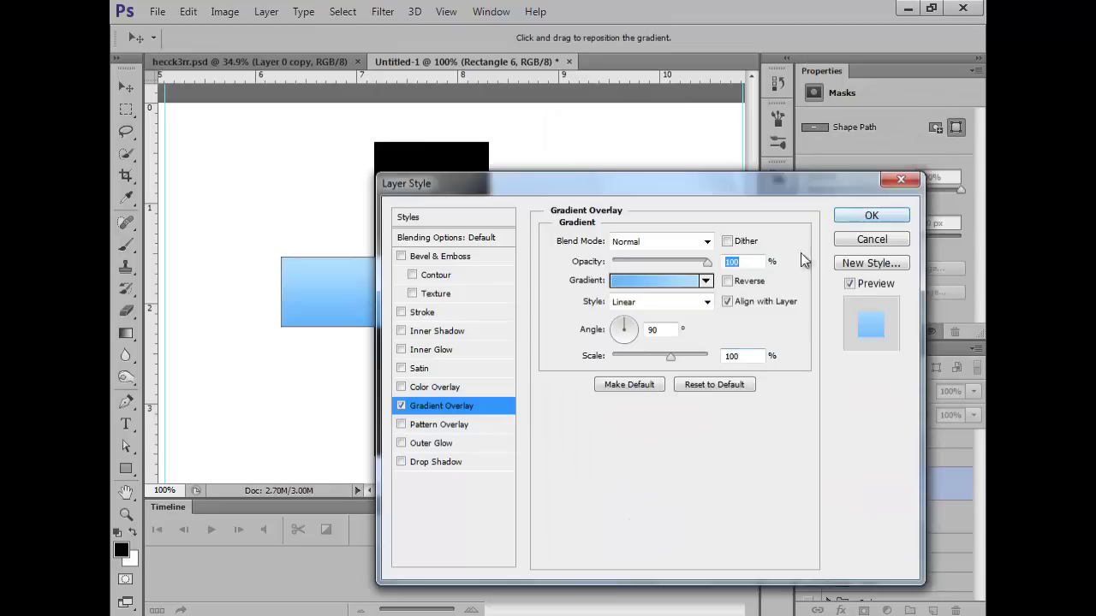
{"action": "left_click", "coordinate": [889, 219]}
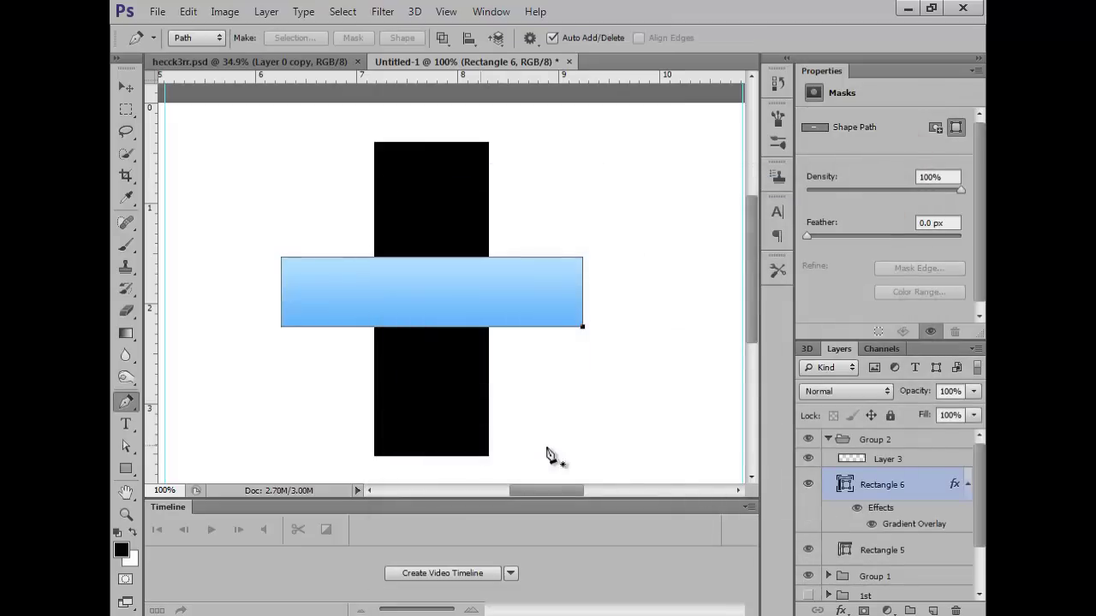
Inspect Rectangle 6's path and drag a stray anchor point away from the blue bar's corner.
{"action": "left_click", "coordinate": [923, 460]}
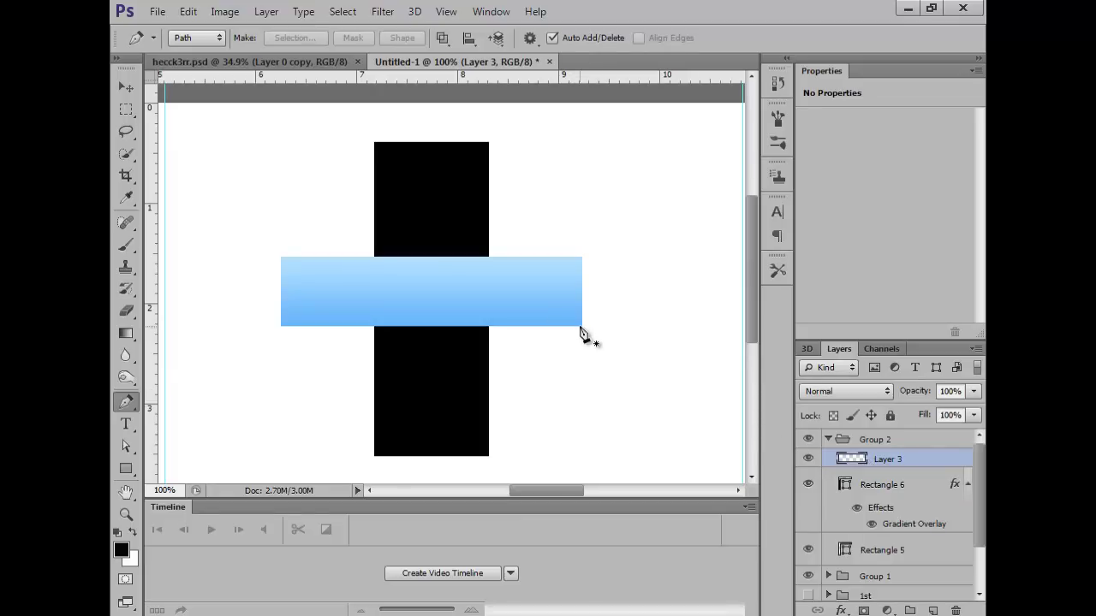
{"action": "left_click", "coordinate": [900, 486]}
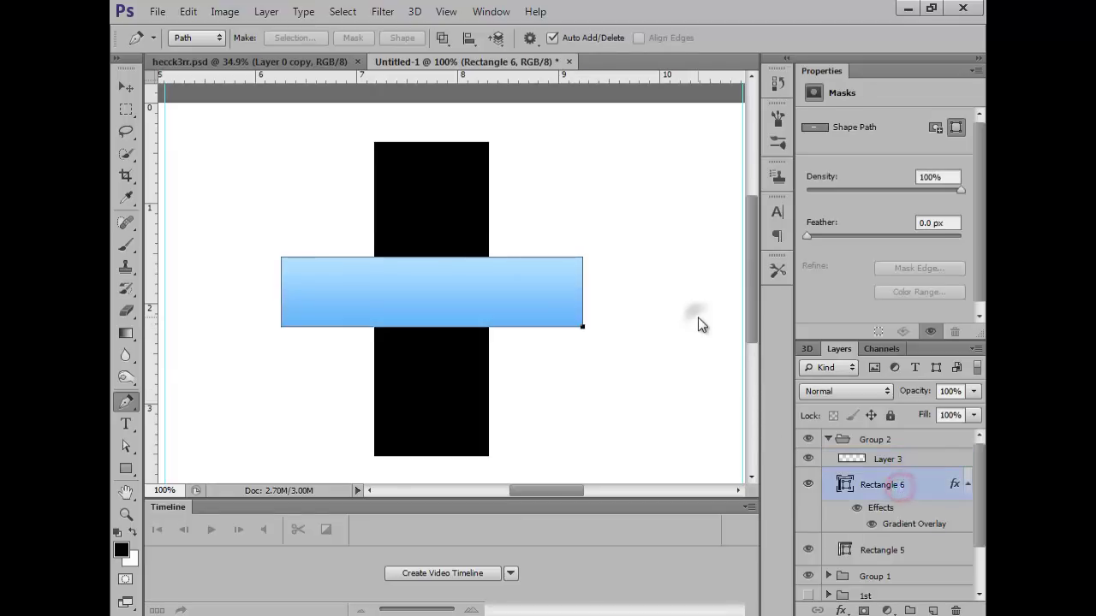
{"action": "right_click", "coordinate": [698, 320]}
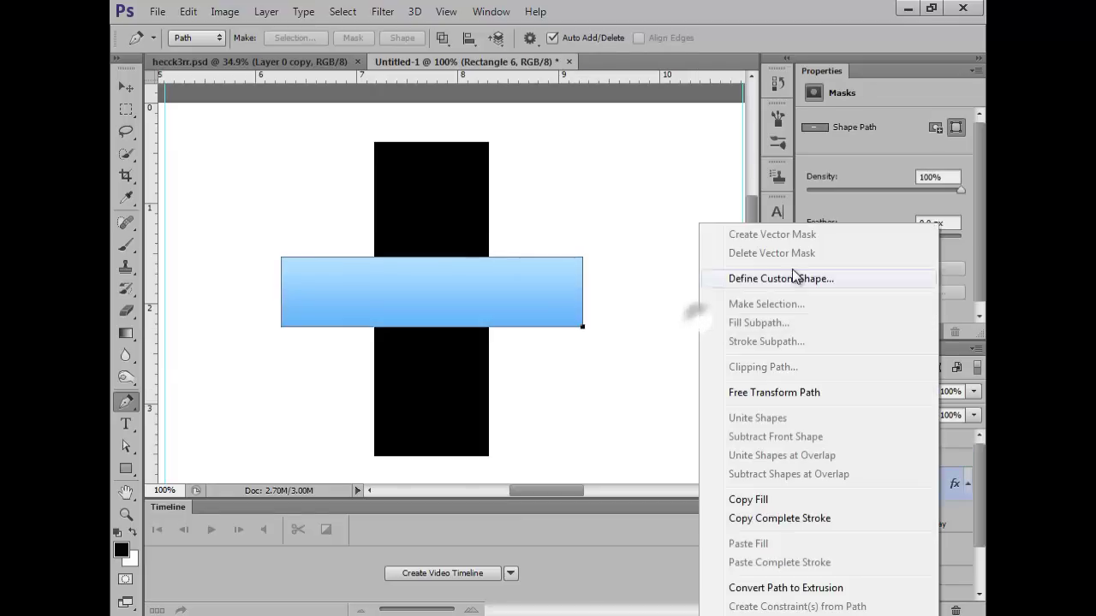
{"action": "left_click", "coordinate": [125, 401]}
{"action": "key", "text": "space"}
{"action": "left_click_drag", "start_coordinate": [581, 323], "coordinate": [263, 397]}
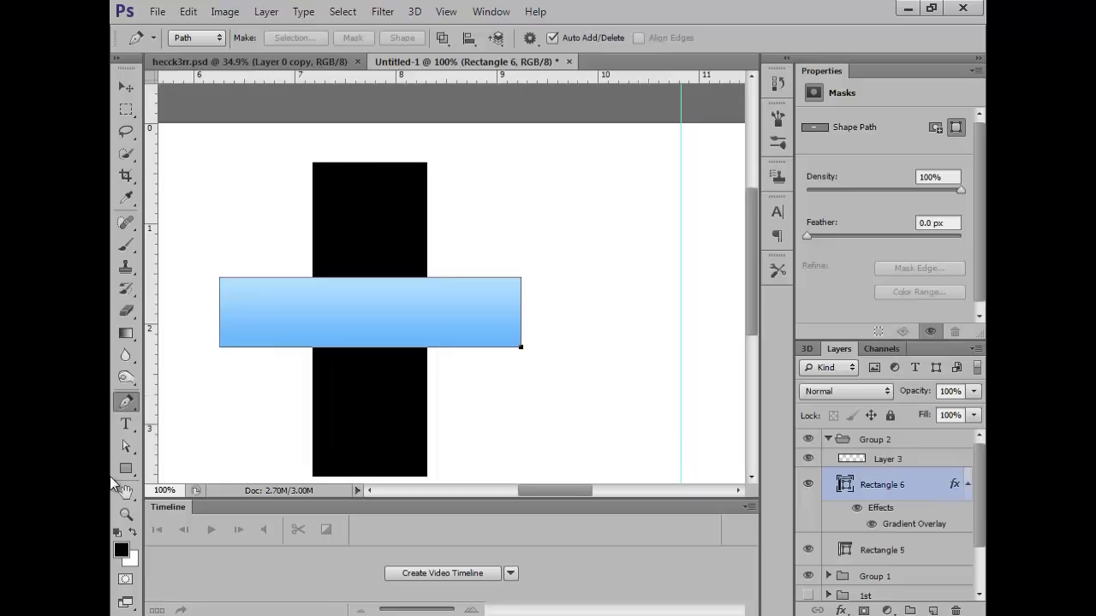
{"action": "left_click", "coordinate": [125, 446]}
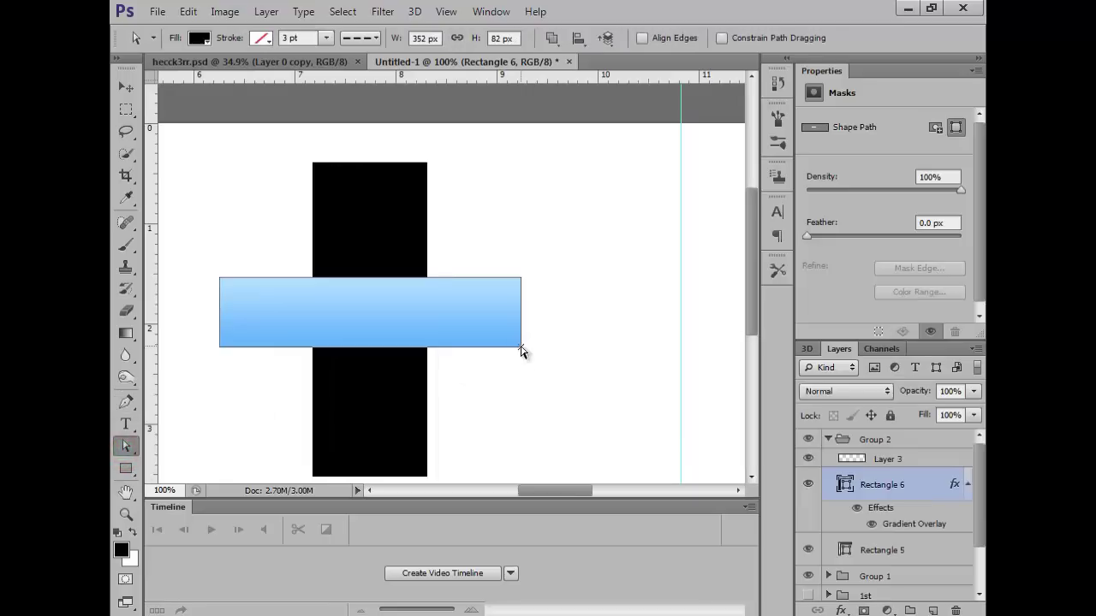
{"action": "right_click", "coordinate": [520, 349]}
{"action": "left_click", "coordinate": [514, 343]}
{"action": "left_click_drag", "start_coordinate": [499, 374], "coordinate": [542, 403]}
On Layer 3, pen a triangle from the bar's lower-right corner to points on the black bar's edge.
{"action": "left_click", "coordinate": [891, 459]}
{"action": "left_click", "coordinate": [126, 514]}
{"action": "left_click_drag", "start_coordinate": [489, 369], "coordinate": [580, 362]}
{"action": "key", "text": "p"}
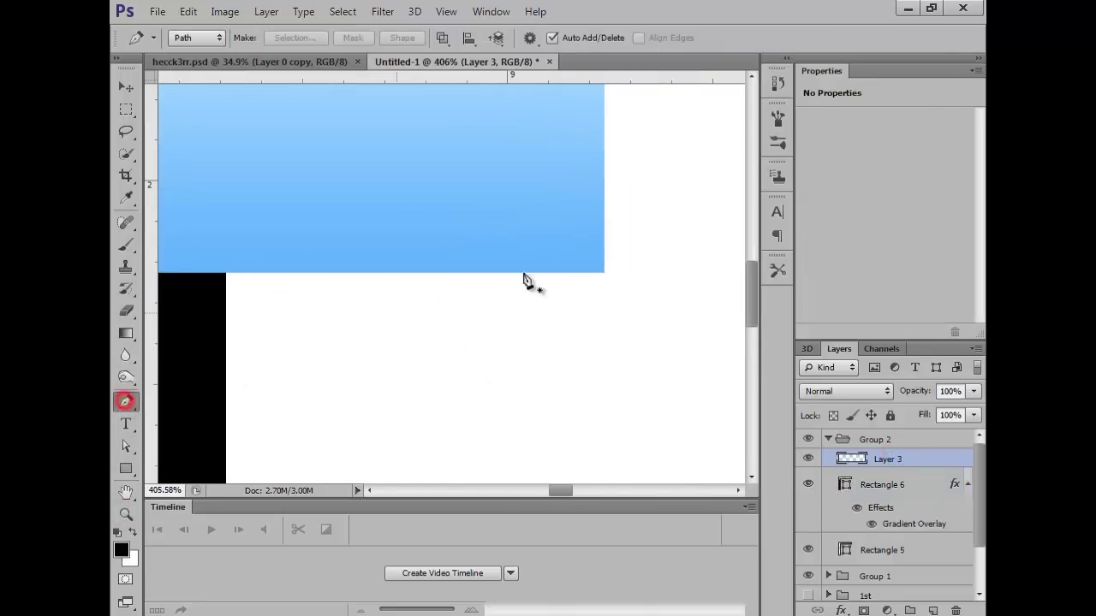
{"action": "left_click", "coordinate": [604, 271]}
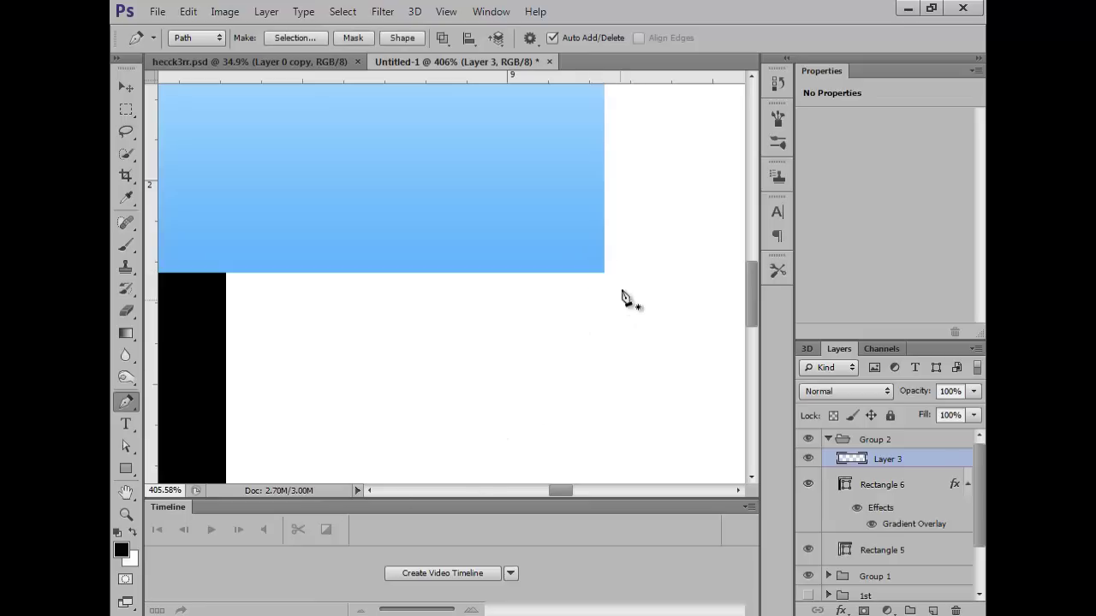
{"action": "key", "text": "ctrl+z"}
{"action": "left_click", "coordinate": [599, 268]}
{"action": "key", "text": "ctrl+z"}
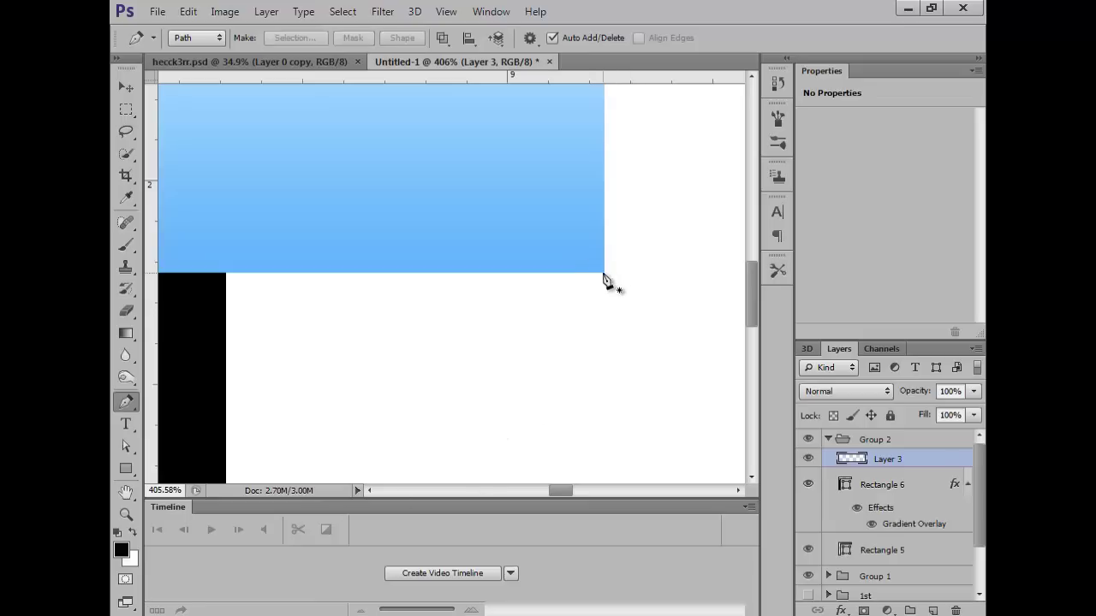
{"action": "left_click", "coordinate": [604, 274]}
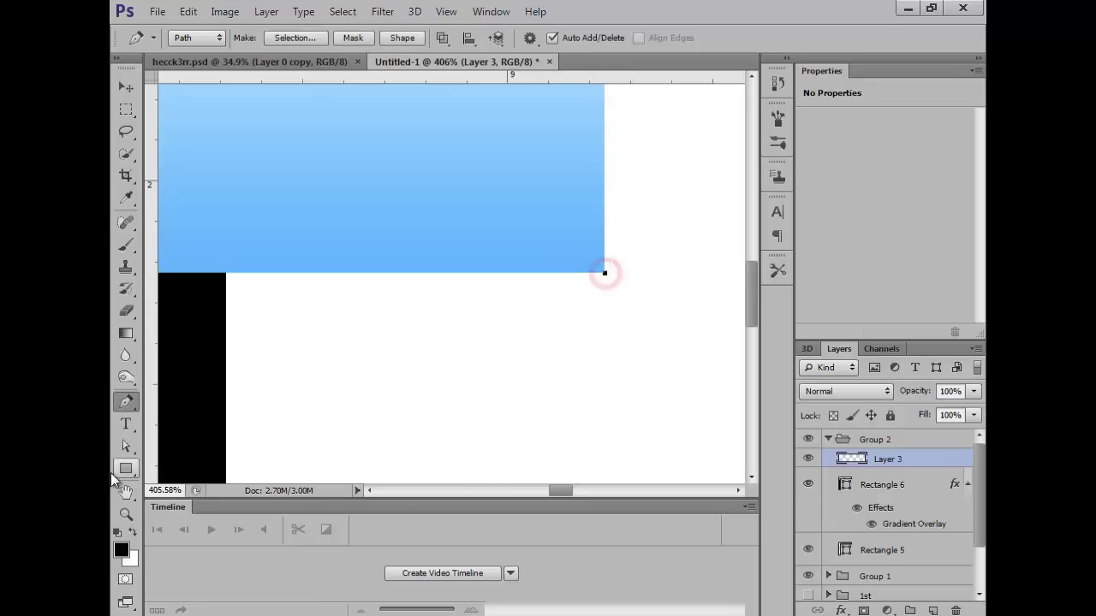
{"action": "left_click", "coordinate": [226, 426]}
{"action": "left_click", "coordinate": [226, 217]}
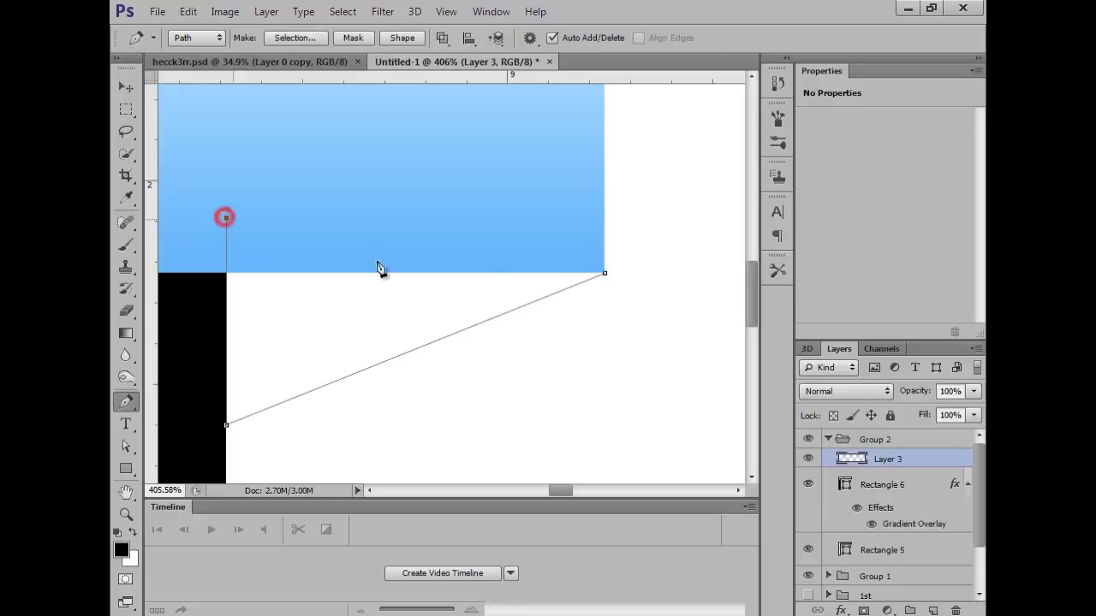
{"action": "left_click", "coordinate": [604, 274]}
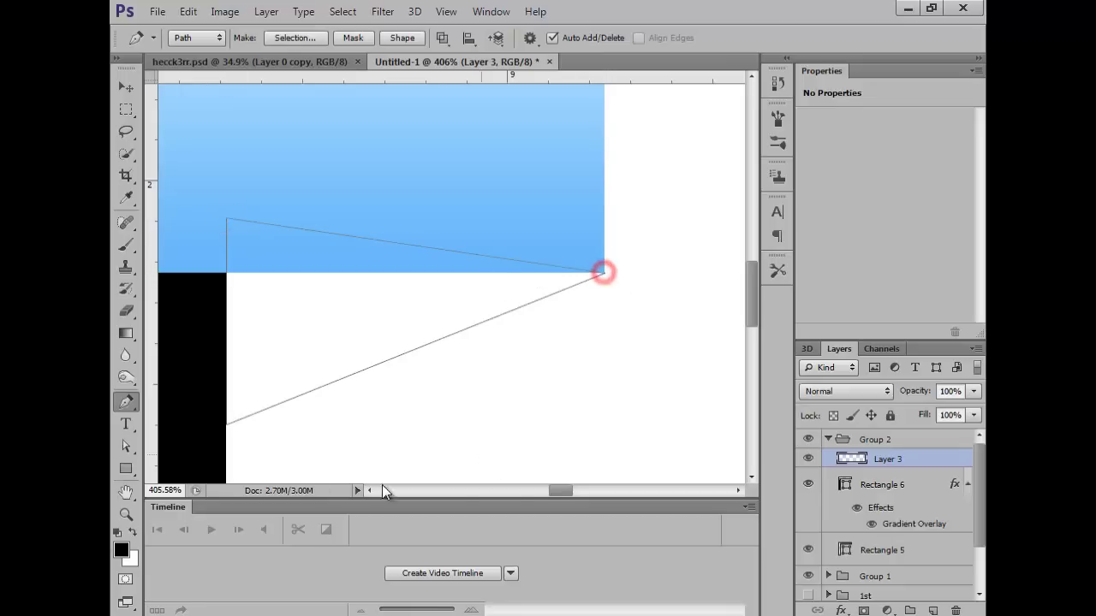
{"action": "double_click", "coordinate": [125, 513]}
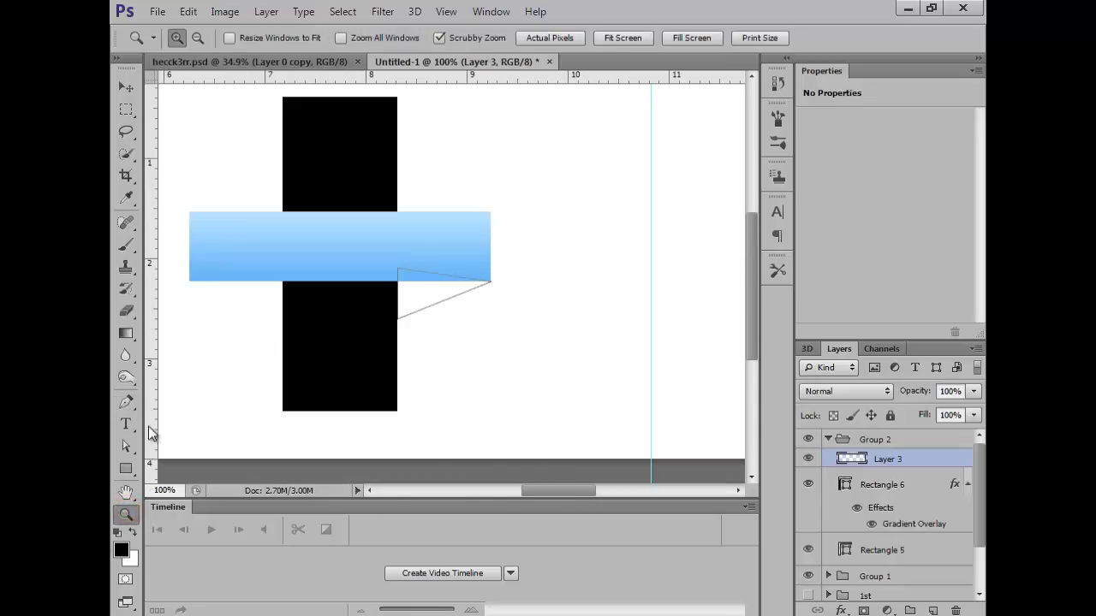
Add a gradient fill layer using the Blue 21 - 3D preset with Reverse enabled.
{"action": "left_click", "coordinate": [885, 609]}
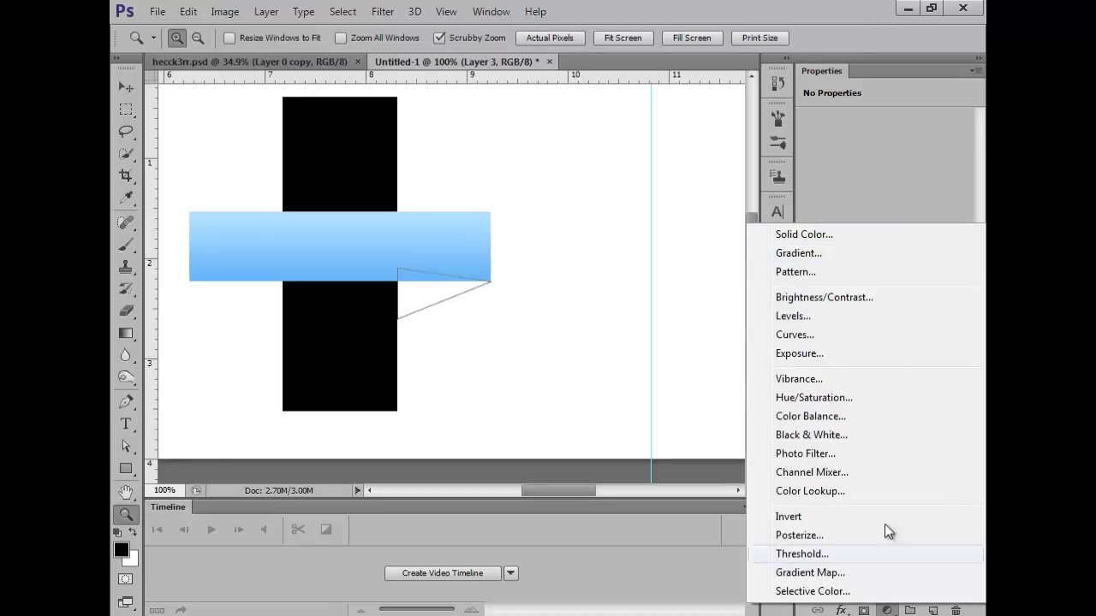
{"action": "left_click", "coordinate": [799, 253]}
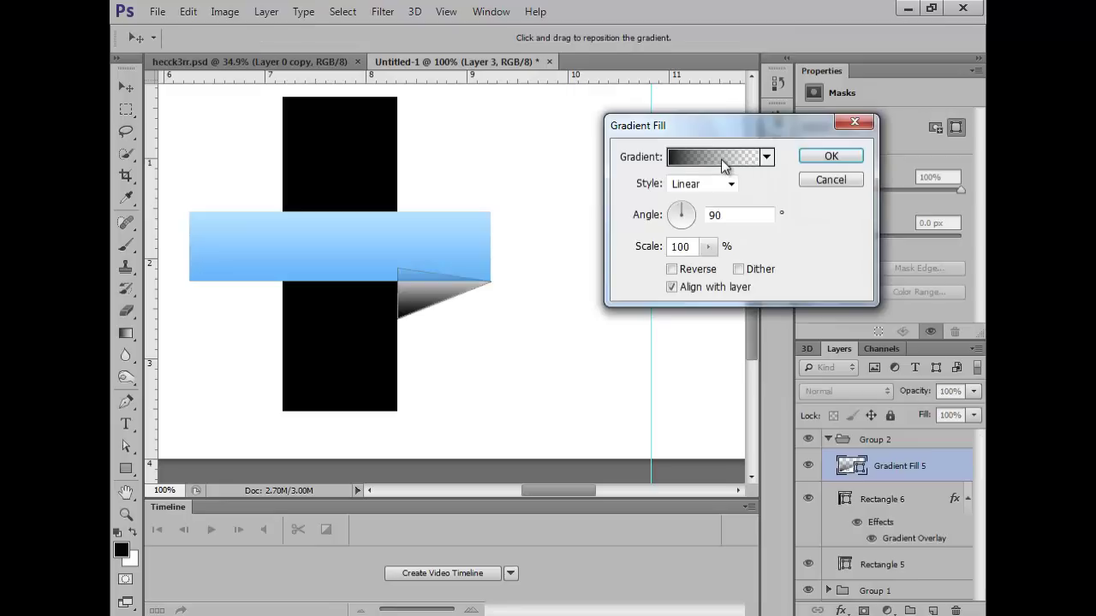
{"action": "left_click", "coordinate": [723, 159]}
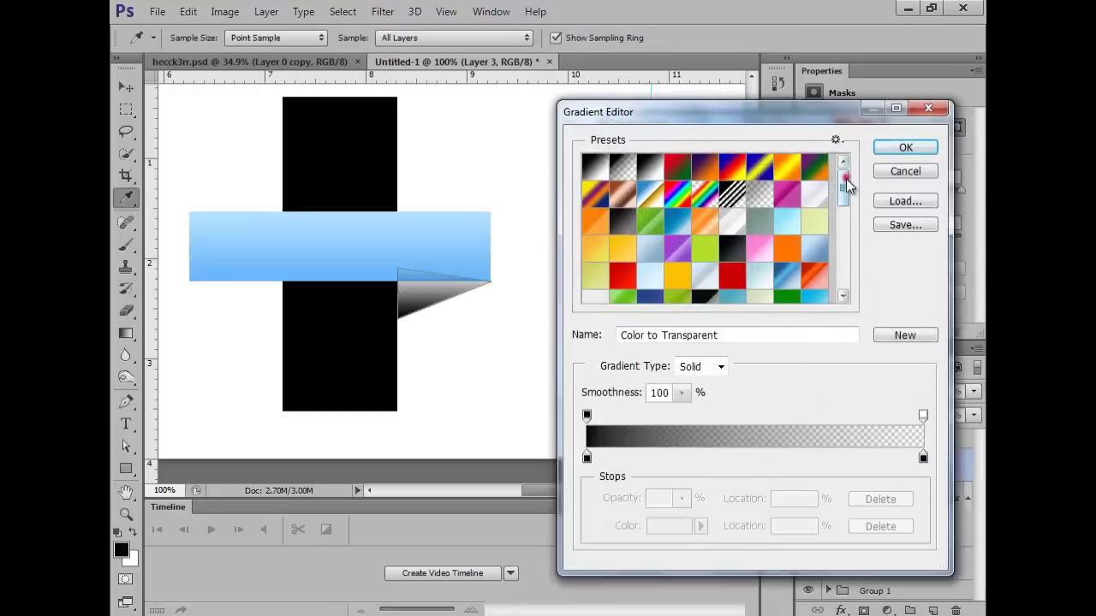
{"action": "left_click_drag", "start_coordinate": [845, 179], "coordinate": [851, 196]}
{"action": "left_click", "coordinate": [599, 247]}
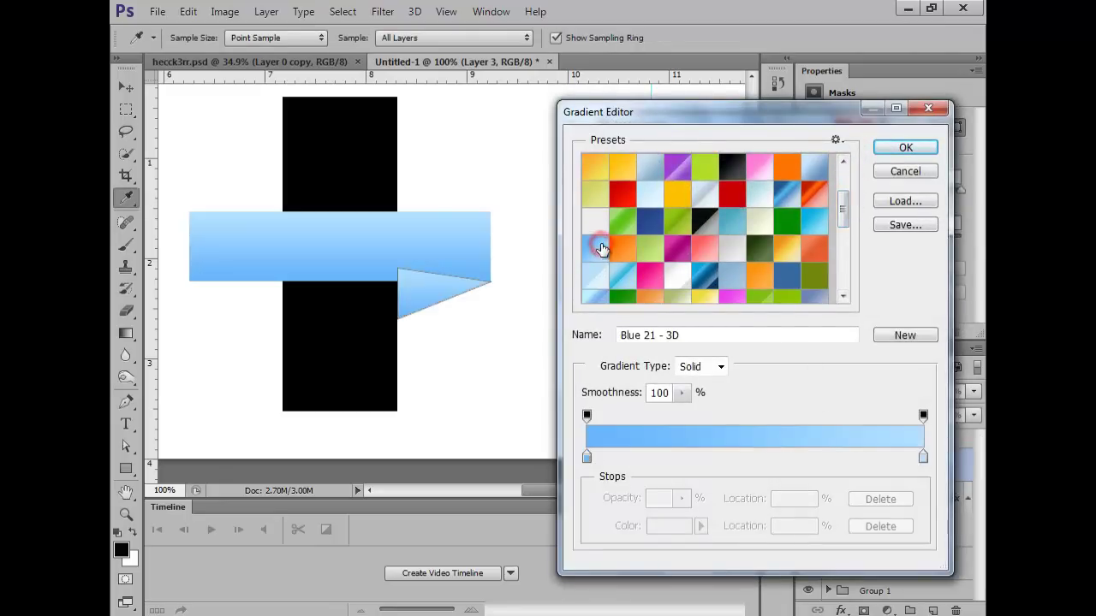
{"action": "left_click", "coordinate": [929, 147]}
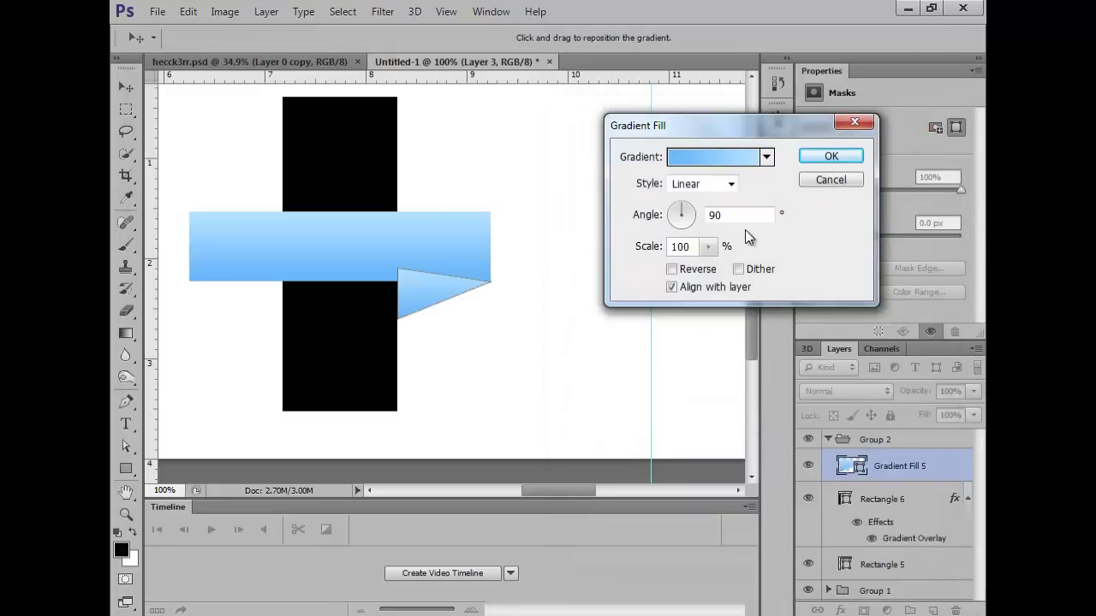
{"action": "left_click", "coordinate": [696, 271]}
{"action": "left_click", "coordinate": [832, 155]}
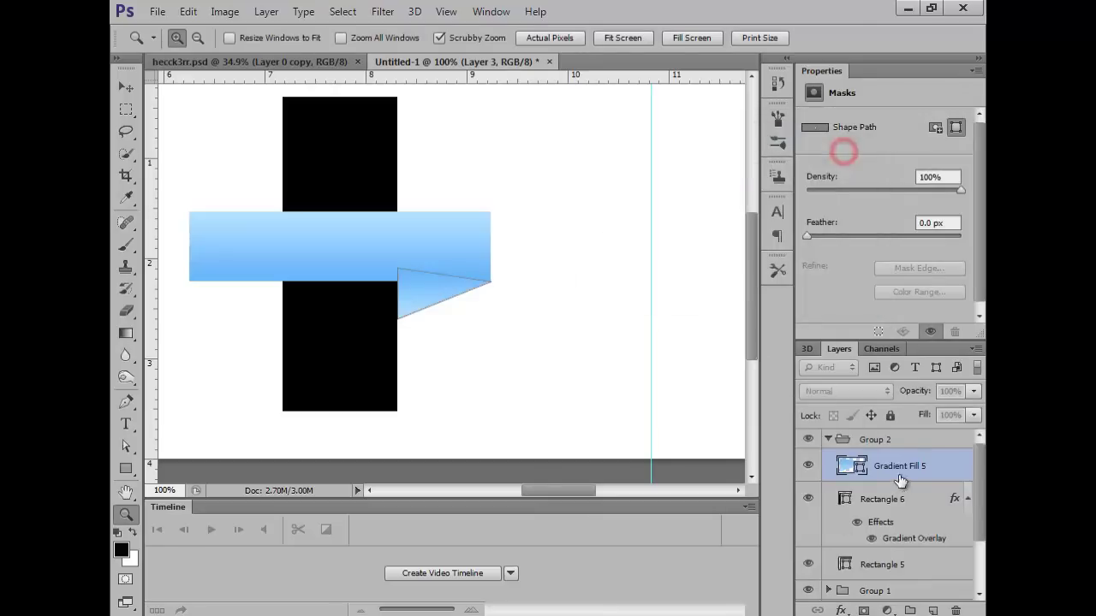
Move Gradient Fill 5 below Rectangle 5 in the layer stack.
{"action": "left_click_drag", "start_coordinate": [900, 462], "coordinate": [898, 598]}
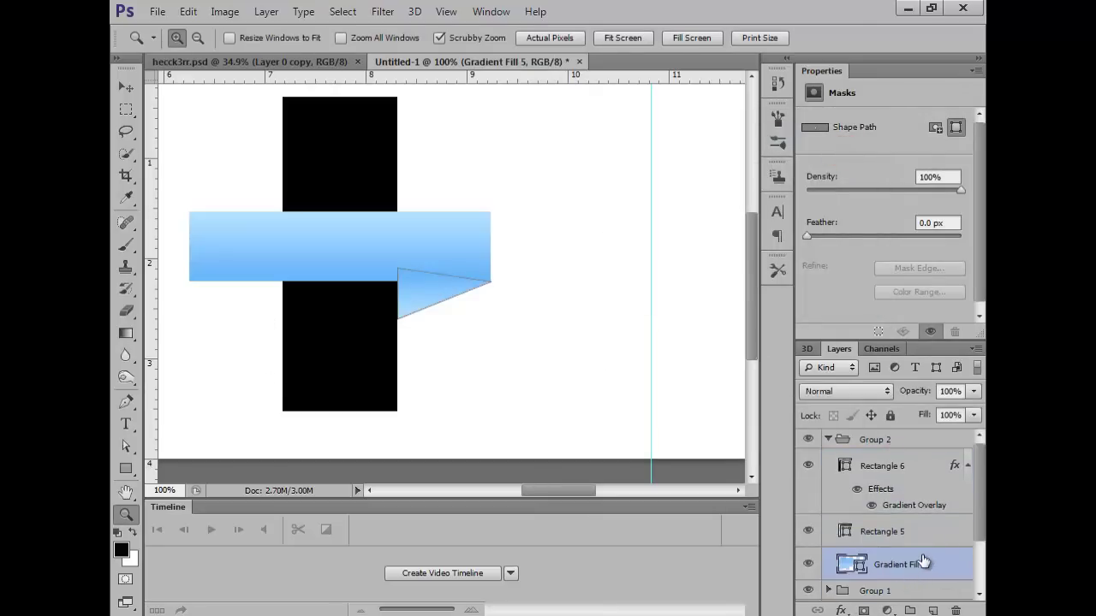
{"action": "left_click_drag", "start_coordinate": [925, 562], "coordinate": [870, 569]}
{"action": "left_click_drag", "start_coordinate": [283, 304], "coordinate": [363, 304]}
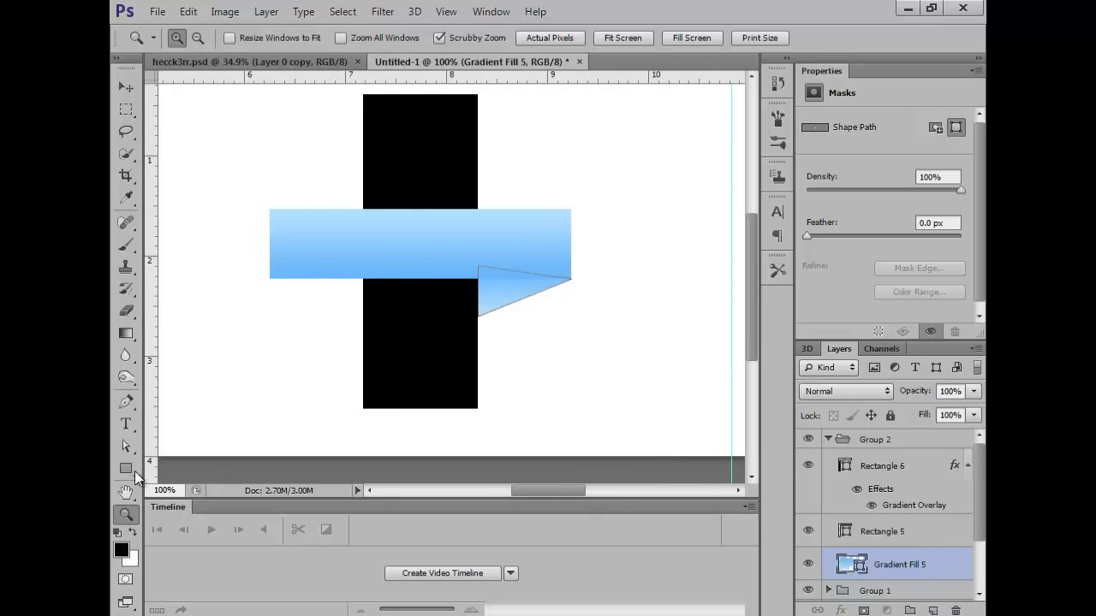
Zoom in, add a horizontal guide at the fold's lower tip, and centre the black bar's left edge.
{"action": "left_click_drag", "start_coordinate": [494, 331], "coordinate": [518, 328]}
{"action": "left_click_drag", "start_coordinate": [405, 314], "coordinate": [457, 313]}
{"action": "left_click_drag", "start_coordinate": [475, 81], "coordinate": [505, 299]}
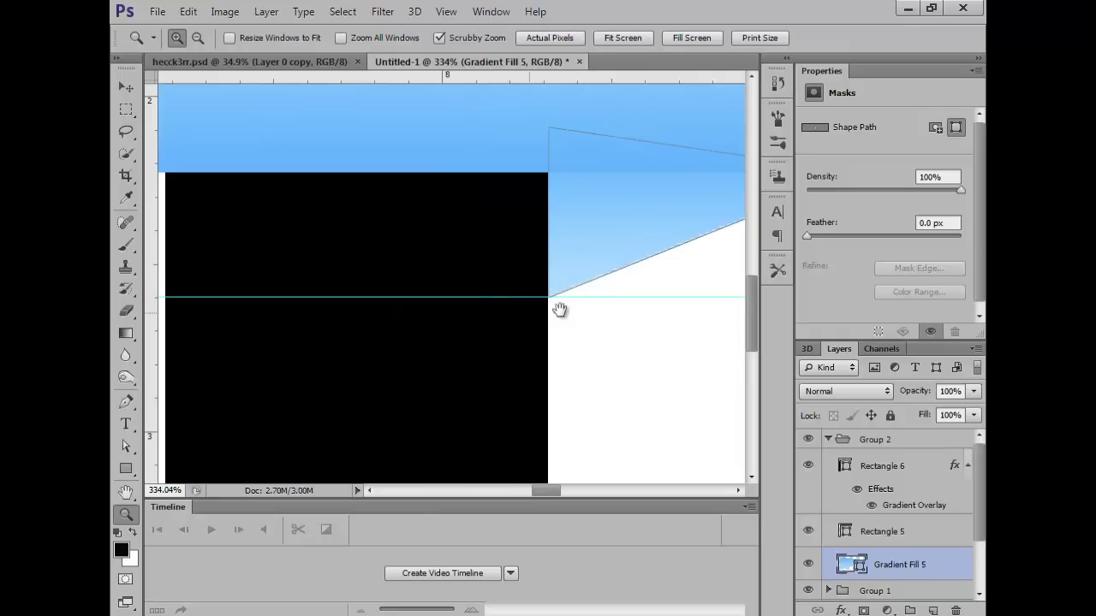
{"action": "left_click", "coordinate": [446, 12]}
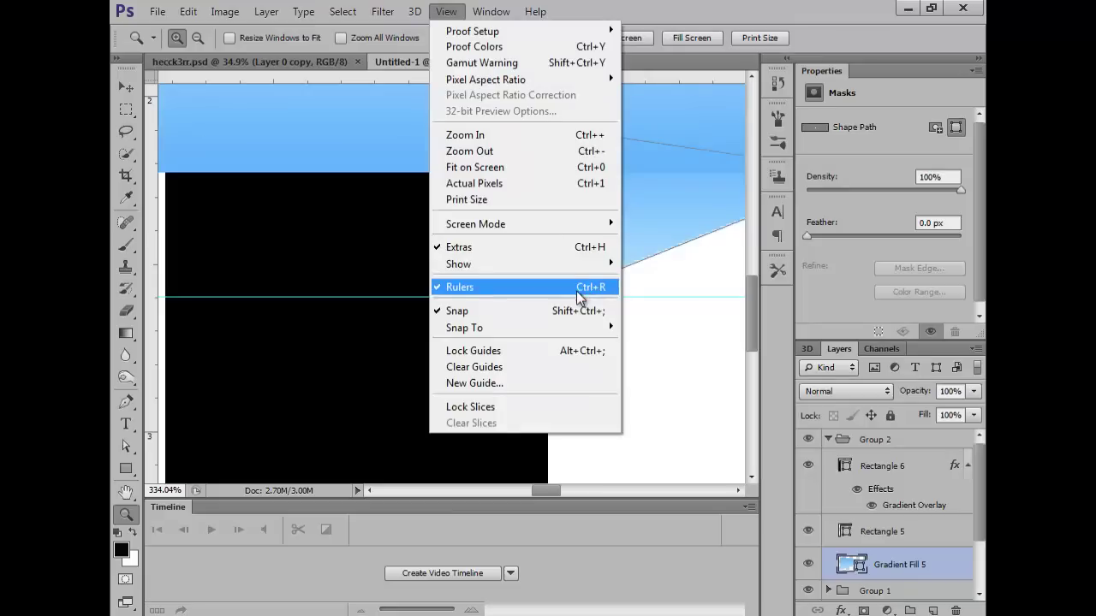
{"action": "left_click", "coordinate": [126, 514]}
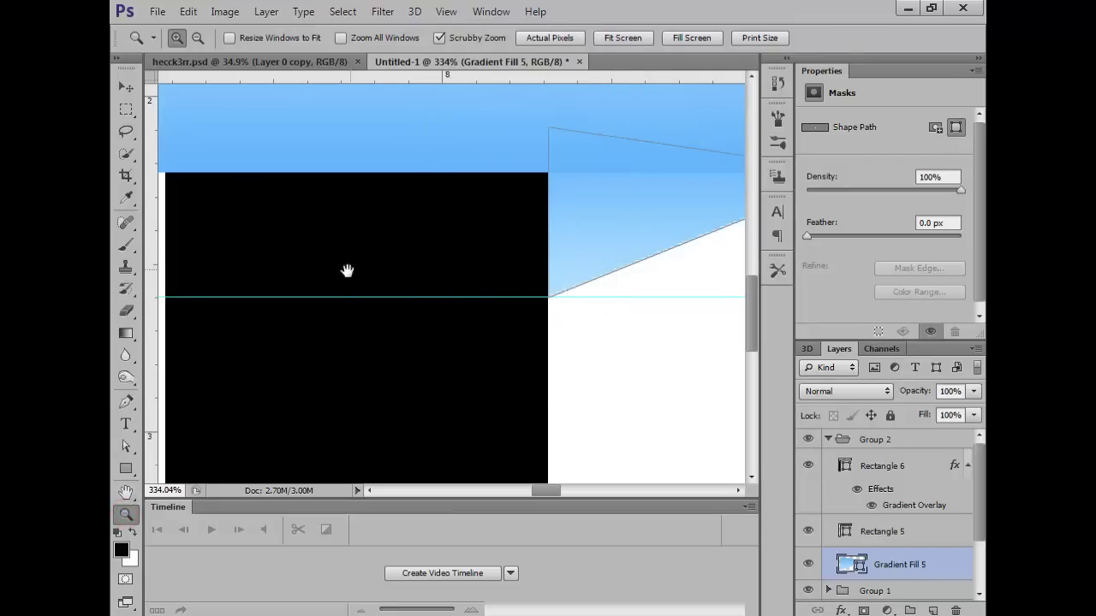
{"action": "left_click_drag", "start_coordinate": [346, 270], "coordinate": [531, 297]}
{"action": "left_click", "coordinate": [126, 400]}
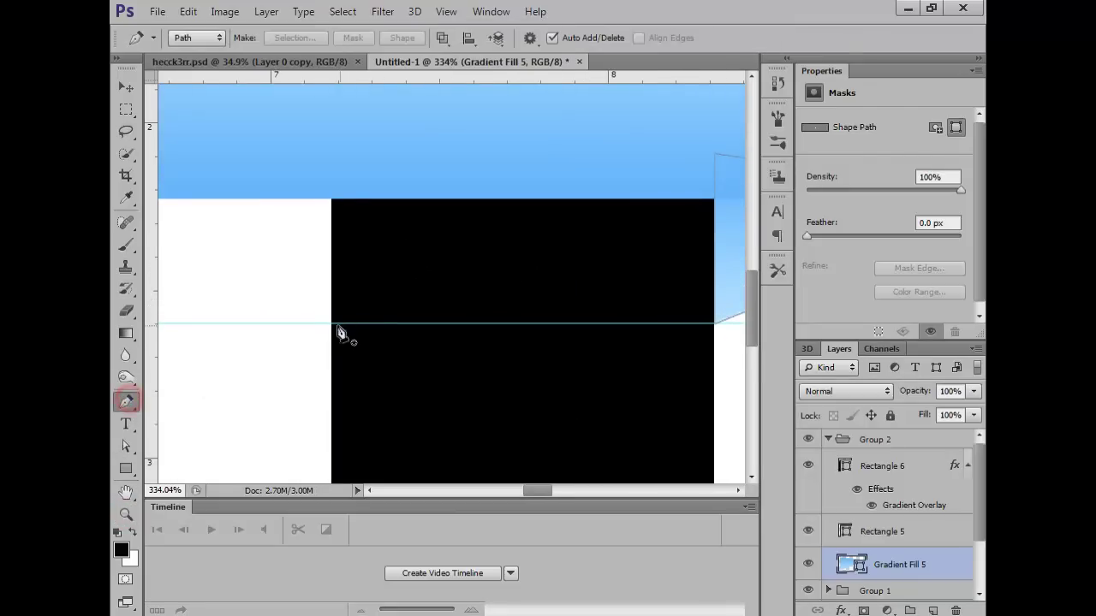
{"action": "left_click_drag", "start_coordinate": [440, 320], "coordinate": [94, 342]}
{"action": "left_click_drag", "start_coordinate": [305, 336], "coordinate": [666, 319]}
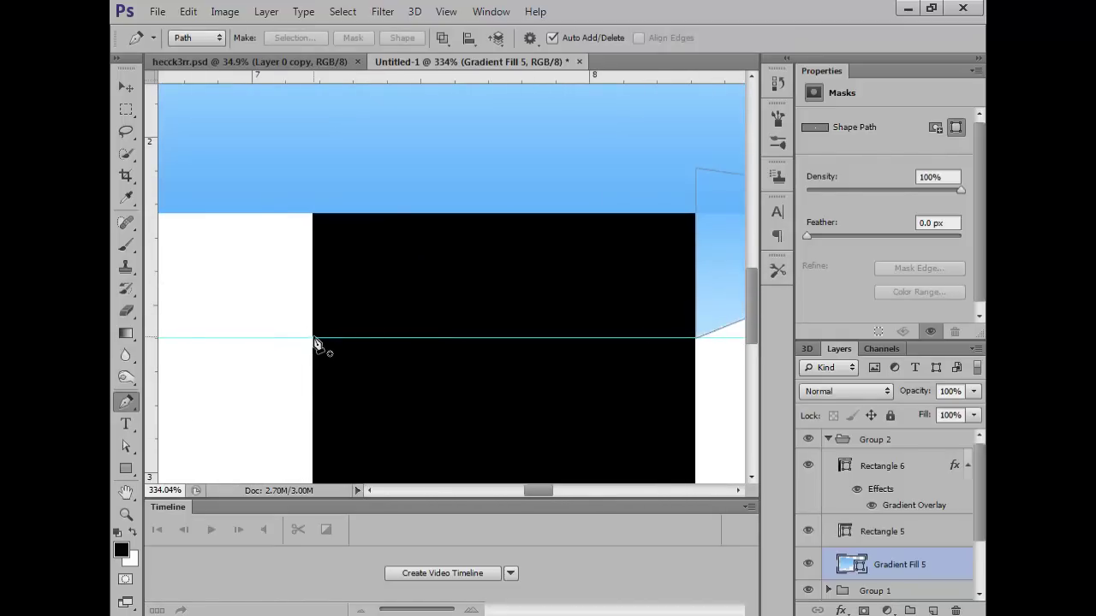
{"action": "left_click_drag", "start_coordinate": [313, 339], "coordinate": [485, 359]}
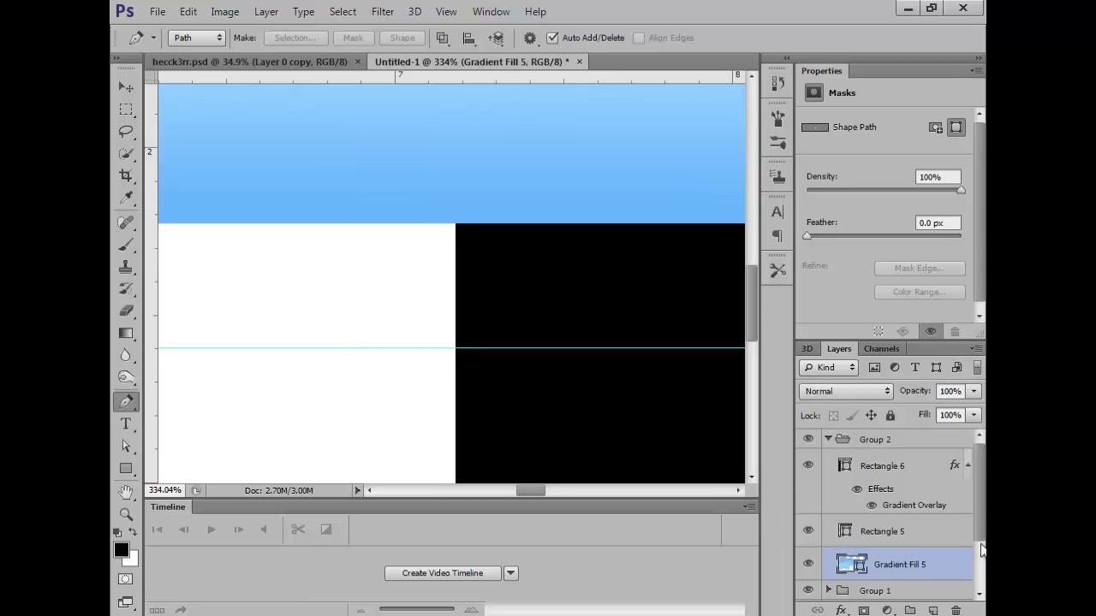
On a new layer, pen a closed fold path linking the guide, the band's lower-left corner and the bar.
{"action": "left_click", "coordinate": [937, 610]}
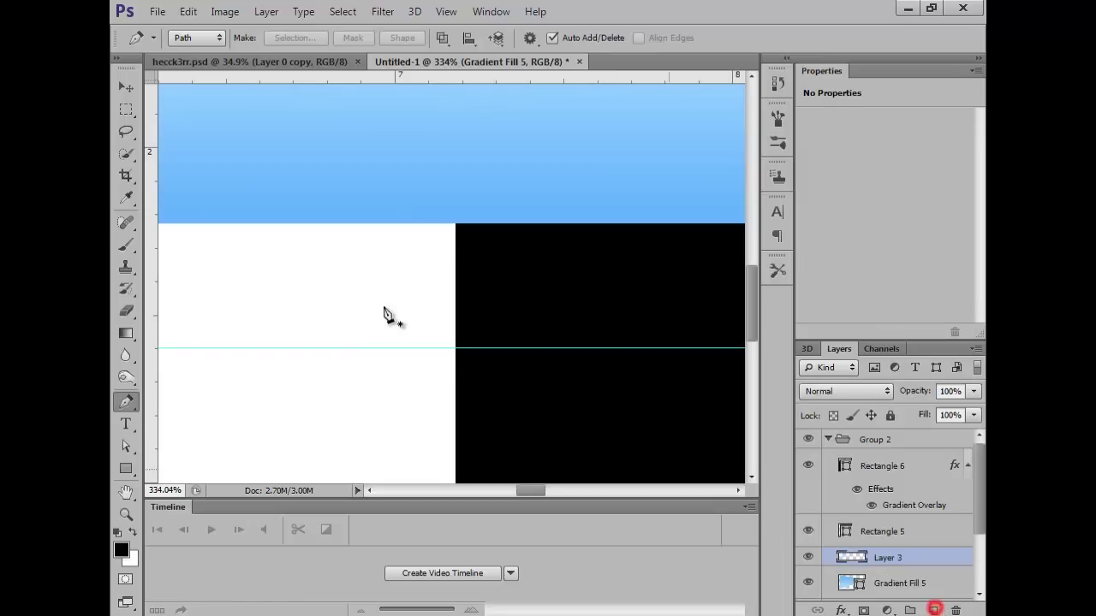
{"action": "left_click", "coordinate": [456, 349]}
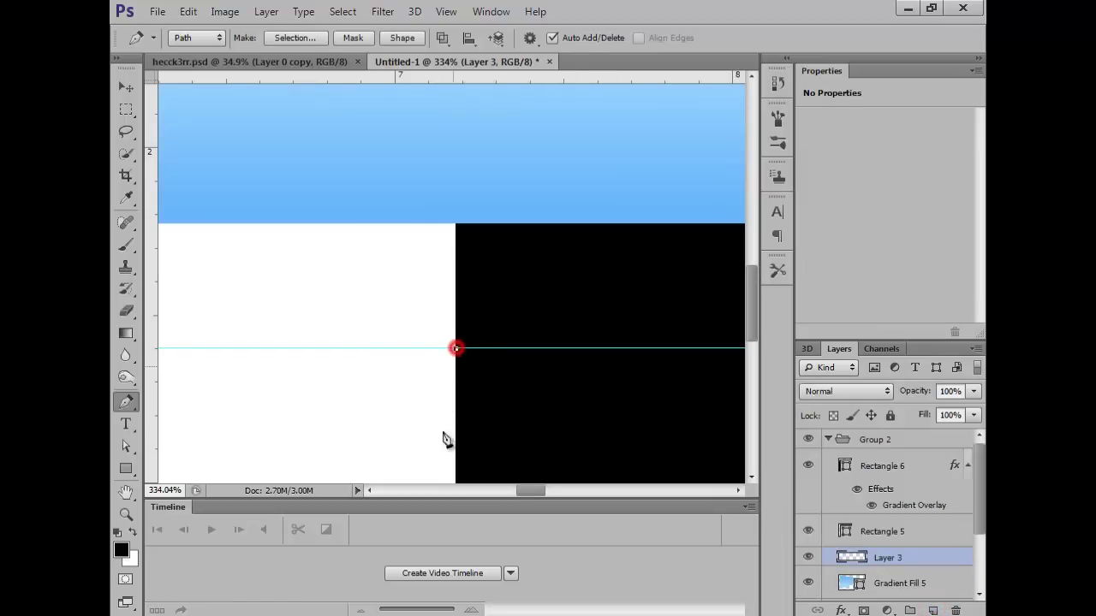
{"action": "left_click_drag", "start_coordinate": [297, 233], "coordinate": [504, 274]}
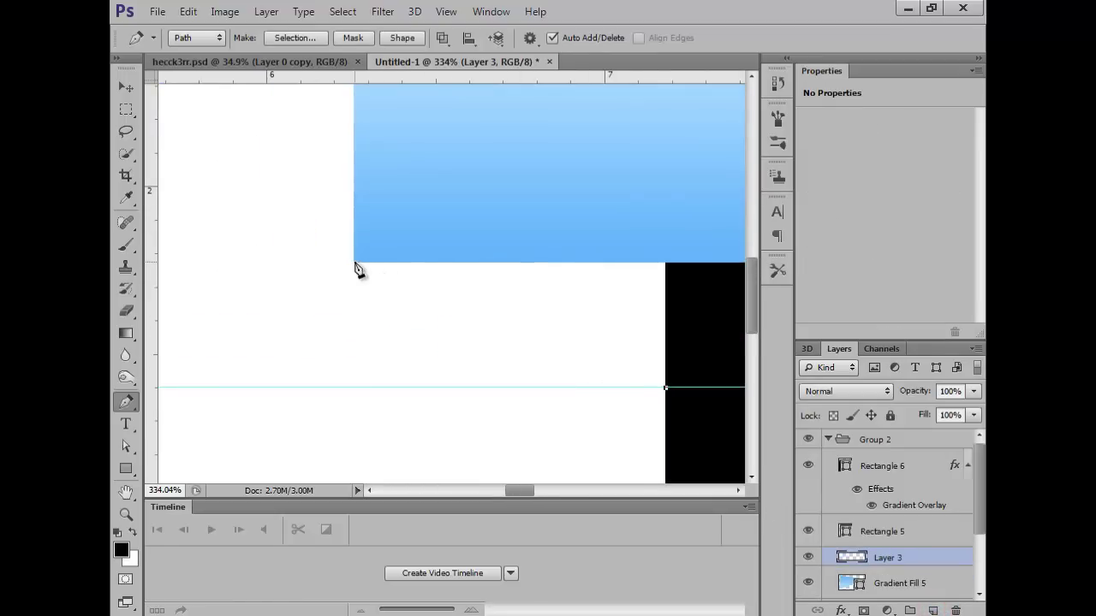
{"action": "left_click", "coordinate": [355, 260]}
{"action": "left_click_drag", "start_coordinate": [613, 303], "coordinate": [582, 286]}
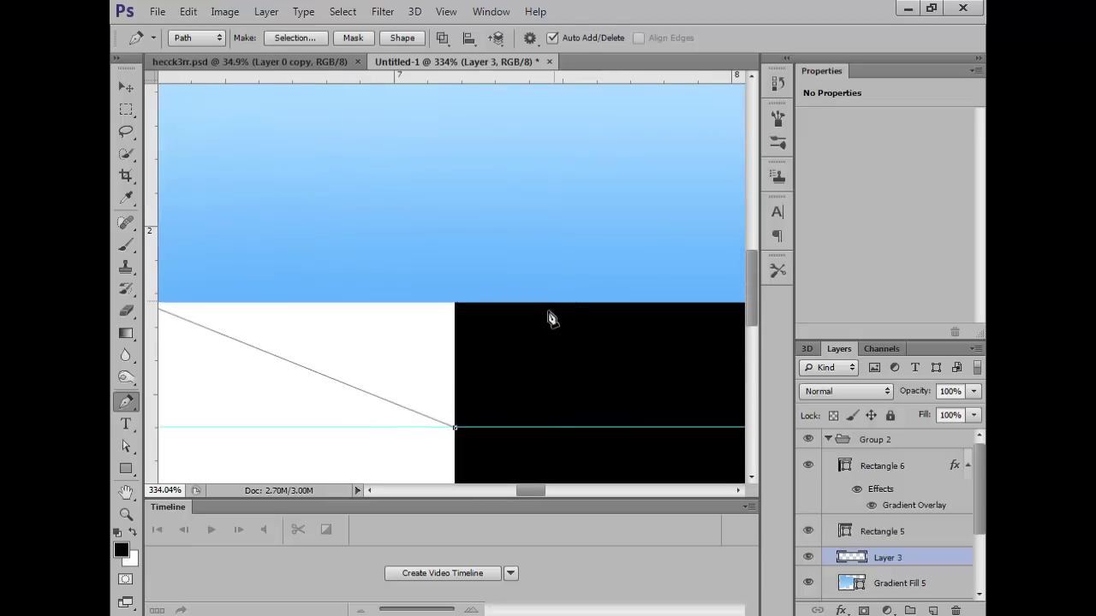
{"action": "left_click", "coordinate": [543, 303]}
{"action": "left_click", "coordinate": [489, 430], "text": "shift"}
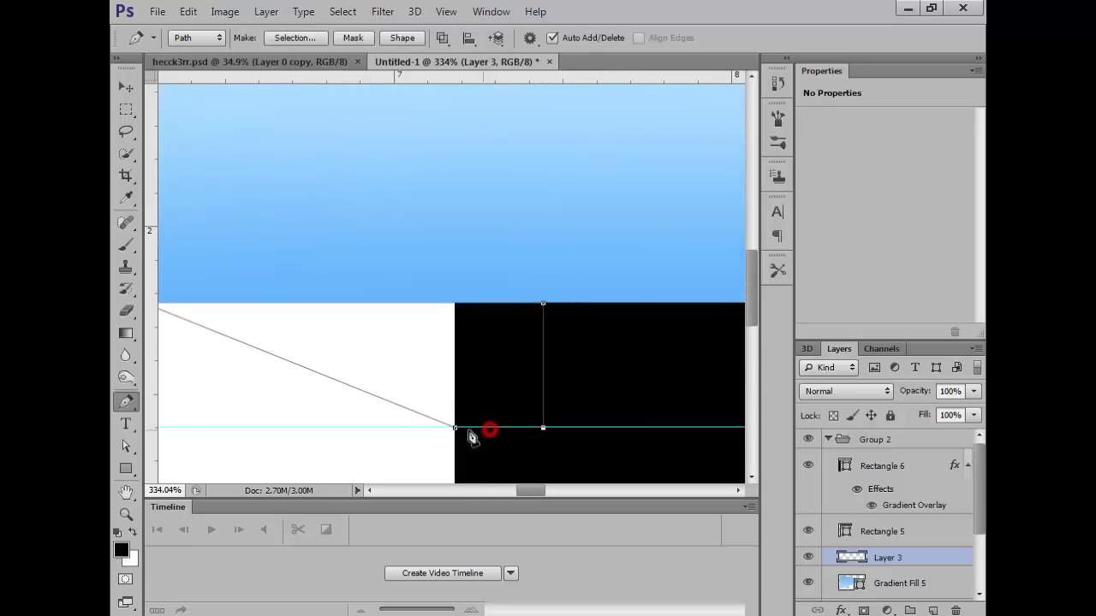
{"action": "left_click", "coordinate": [454, 429]}
{"action": "double_click", "coordinate": [125, 512]}
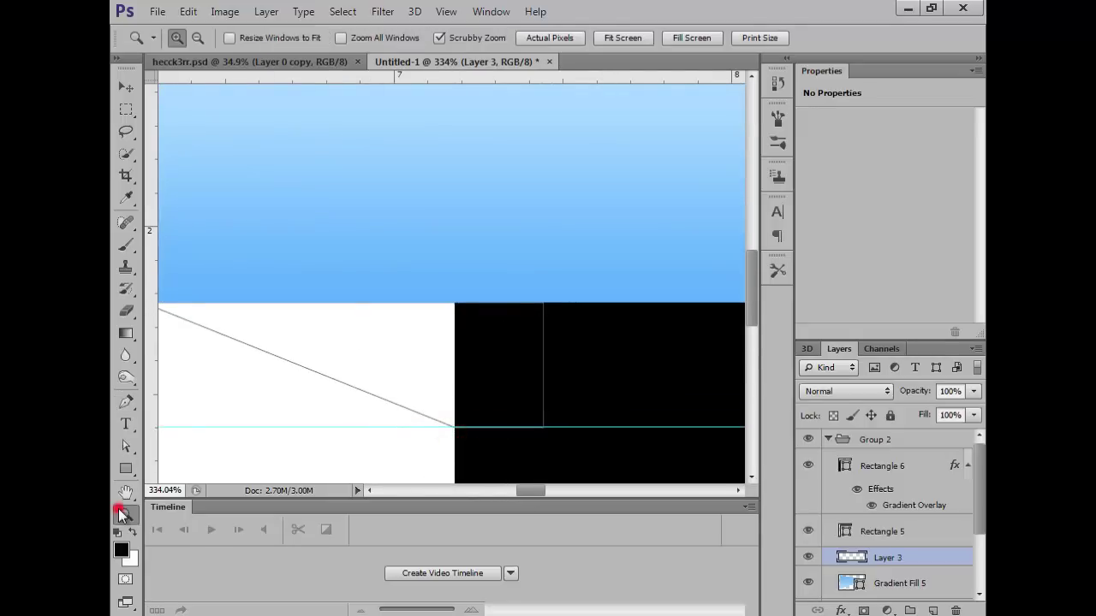
Fill the left fold path with a reversed Blue 21 - 3D gradient fill layer.
{"action": "left_click", "coordinate": [886, 610]}
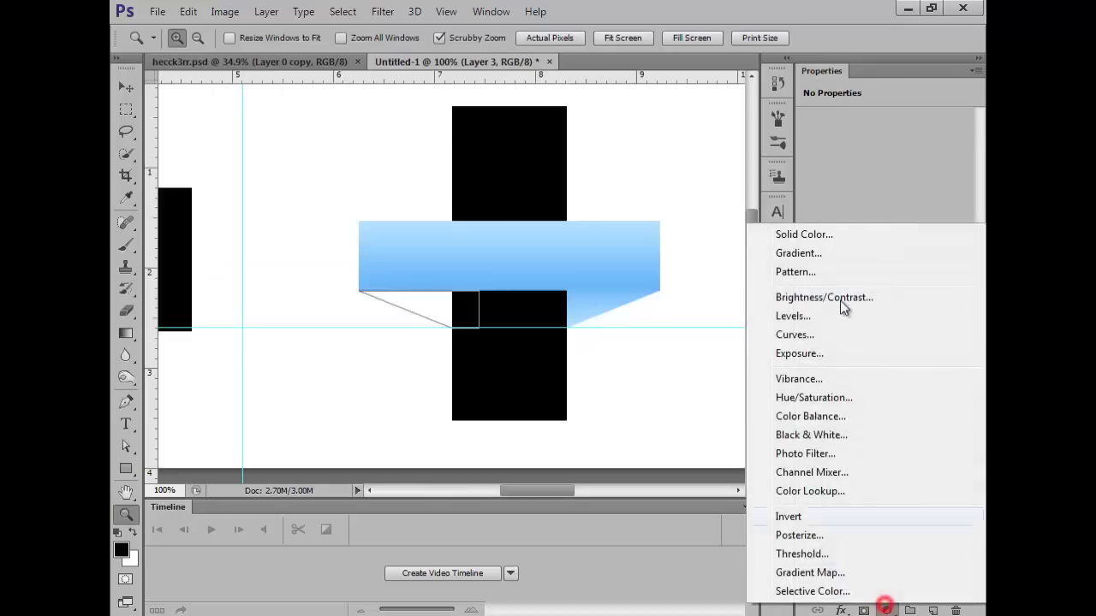
{"action": "left_click", "coordinate": [839, 257]}
{"action": "left_click", "coordinate": [733, 159]}
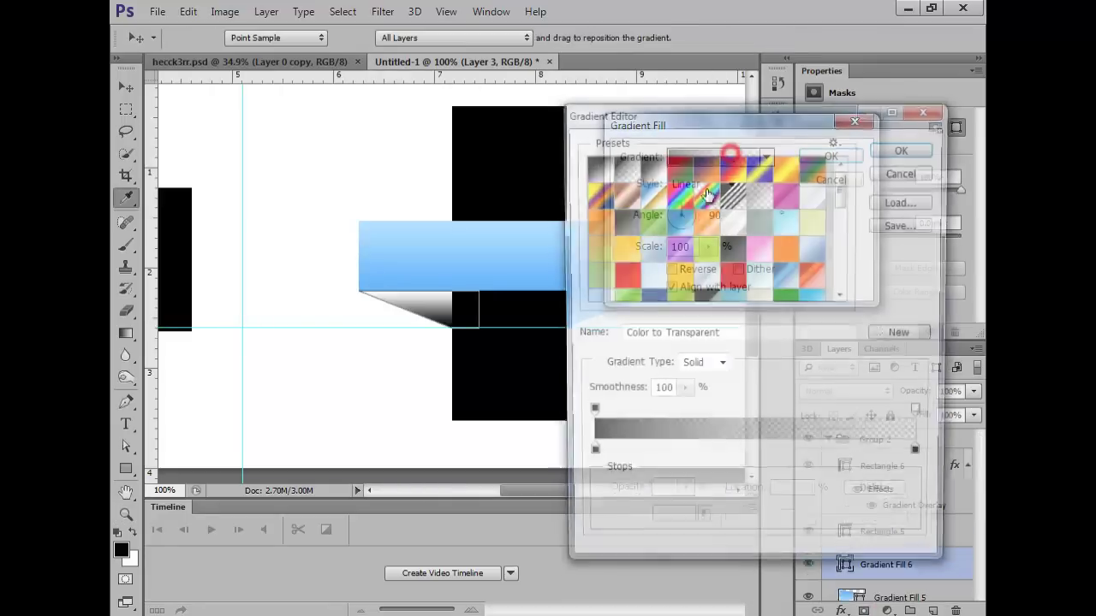
{"action": "left_click_drag", "start_coordinate": [851, 187], "coordinate": [843, 224]}
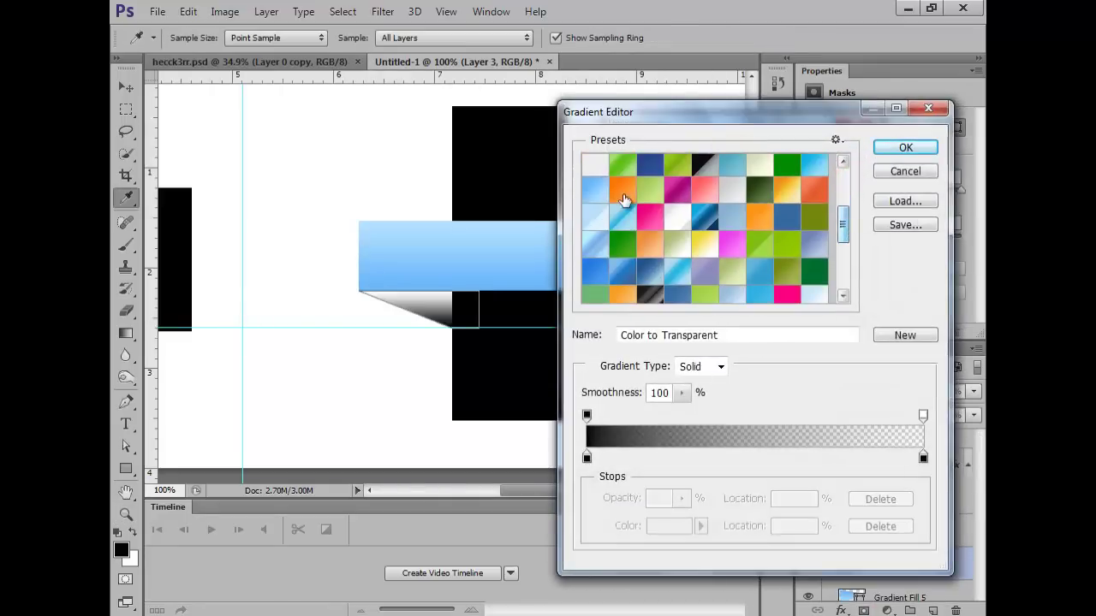
{"action": "left_click", "coordinate": [594, 187]}
{"action": "left_click", "coordinate": [907, 150]}
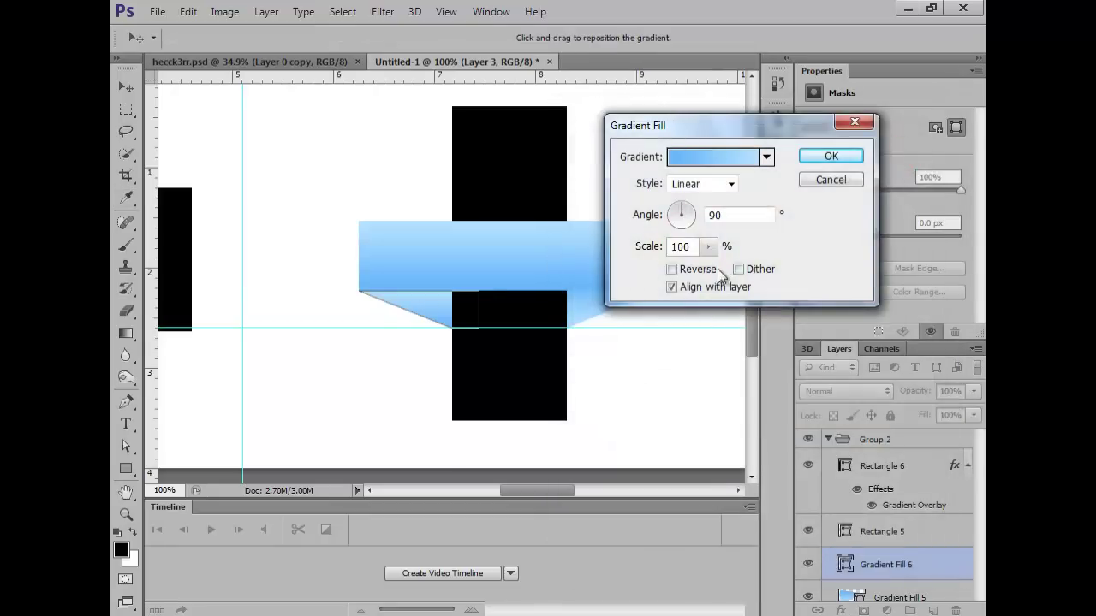
{"action": "left_click", "coordinate": [700, 268]}
{"action": "left_click", "coordinate": [830, 157]}
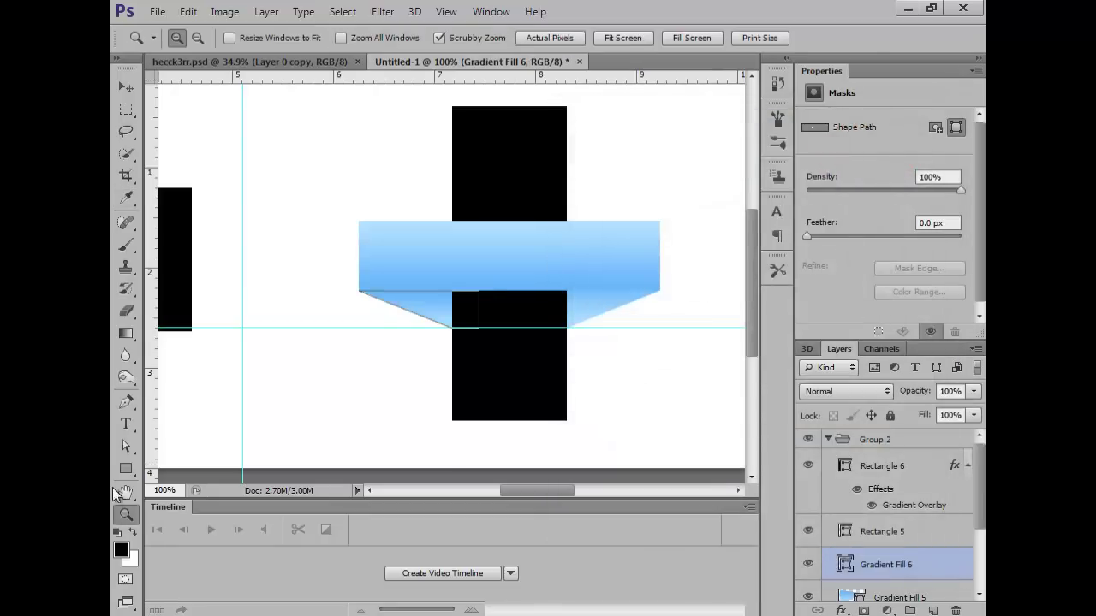
Expand Group 2 and review Gradient Fill 6's blending and gradient settings without changing them.
{"action": "left_click", "coordinate": [128, 511]}
{"action": "left_click", "coordinate": [126, 87]}
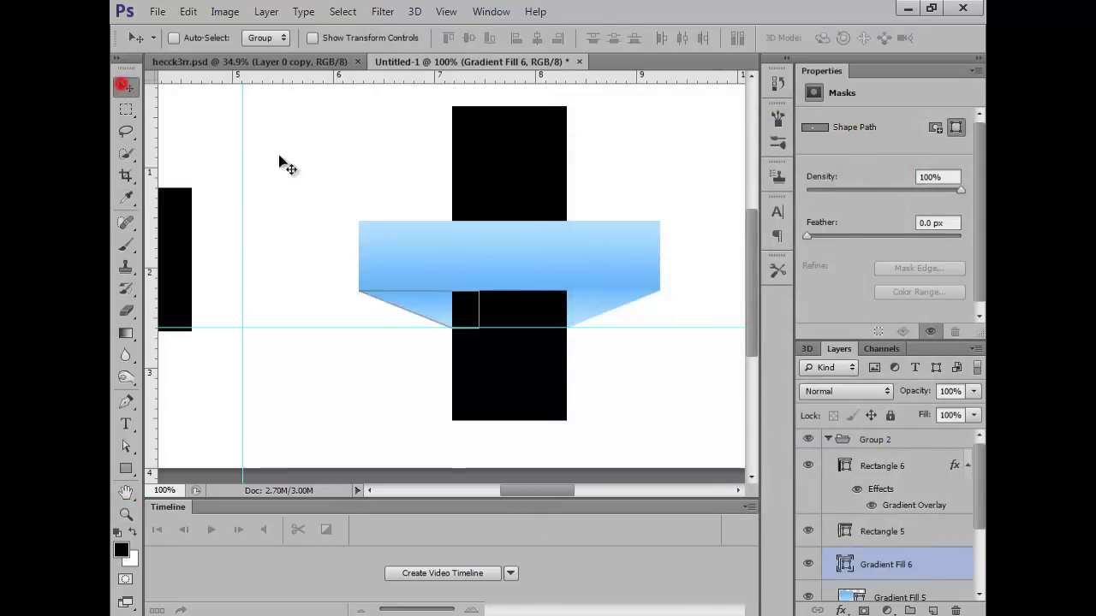
{"action": "left_click", "coordinate": [832, 439]}
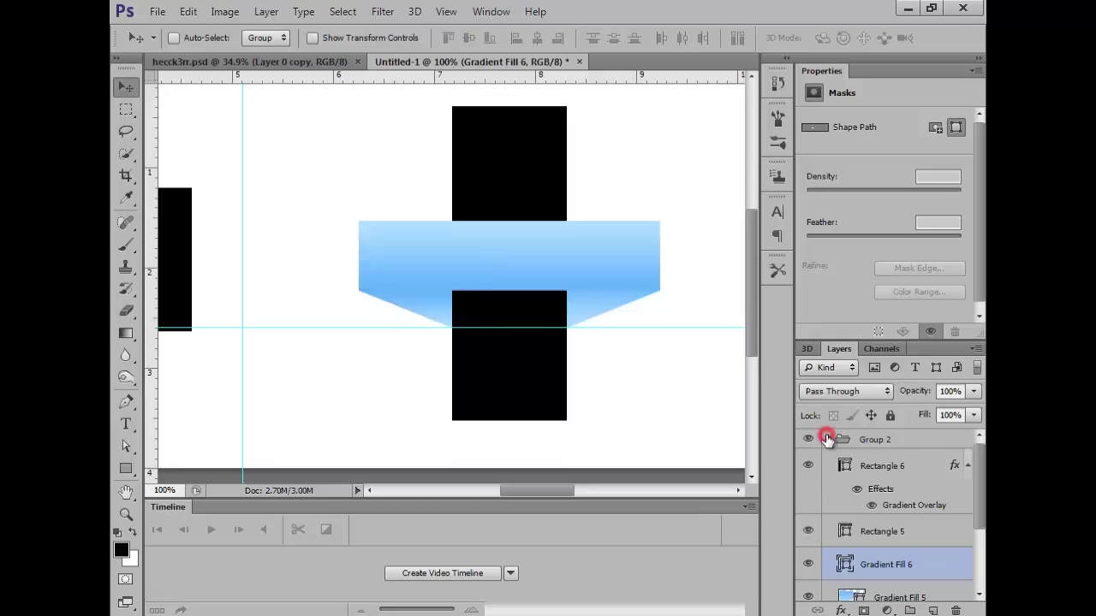
{"action": "left_click", "coordinate": [828, 439]}
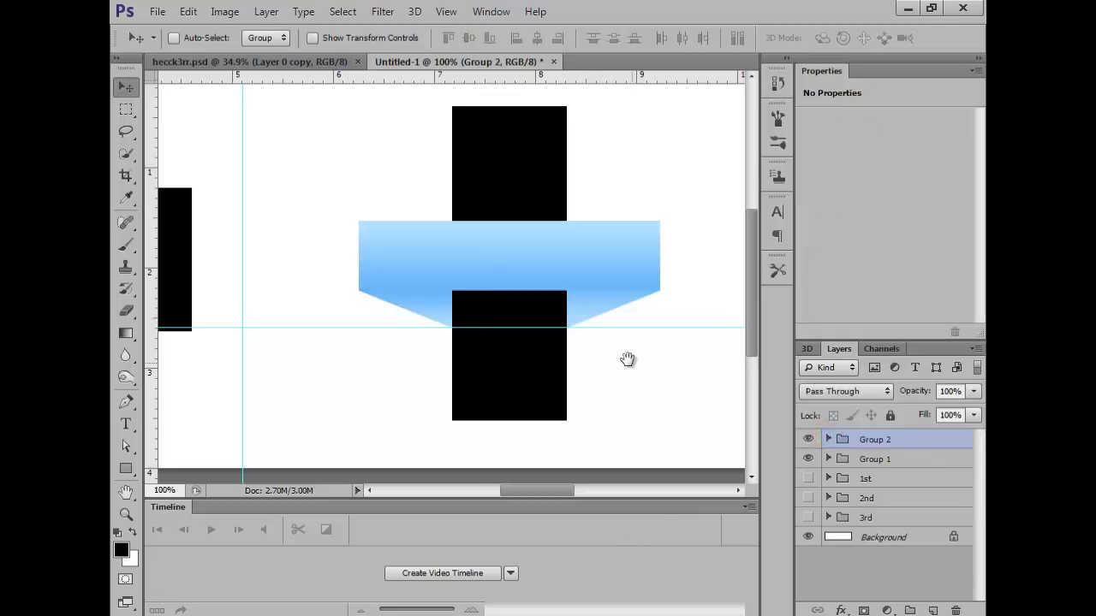
{"action": "left_click_drag", "start_coordinate": [627, 359], "coordinate": [590, 353]}
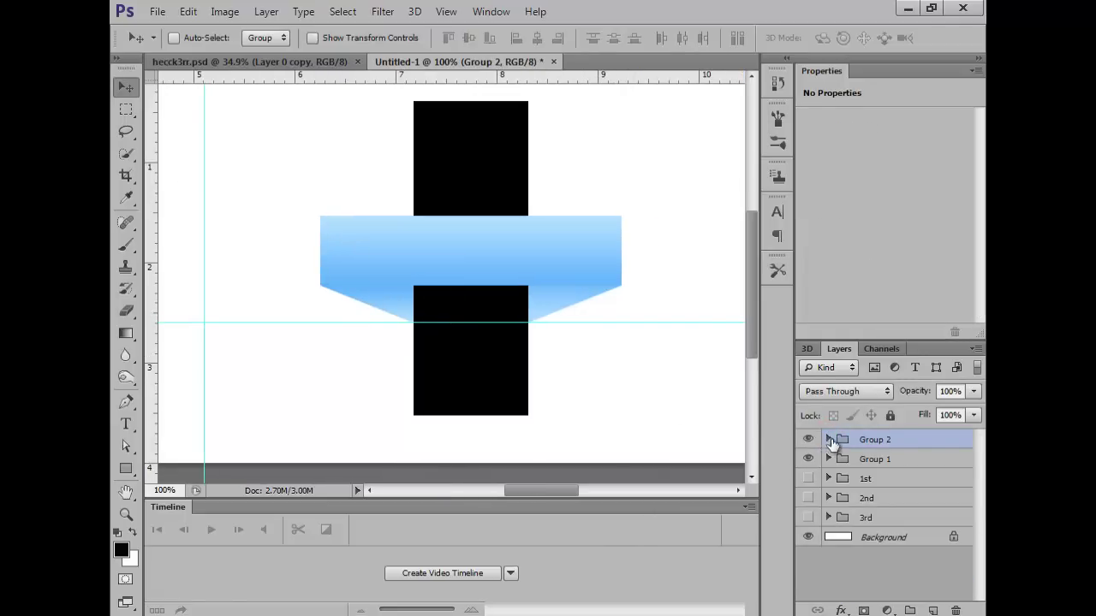
{"action": "left_click", "coordinate": [829, 440]}
{"action": "scroll", "coordinate": [981, 532], "scroll_direction": "down", "scroll_amount": 1}
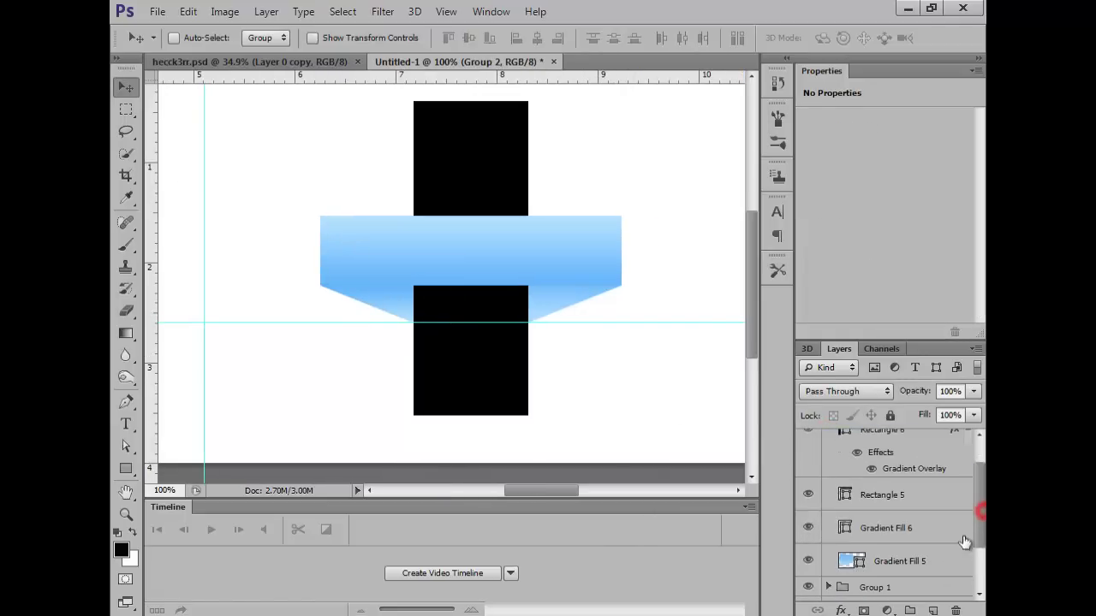
{"action": "left_click", "coordinate": [936, 528]}
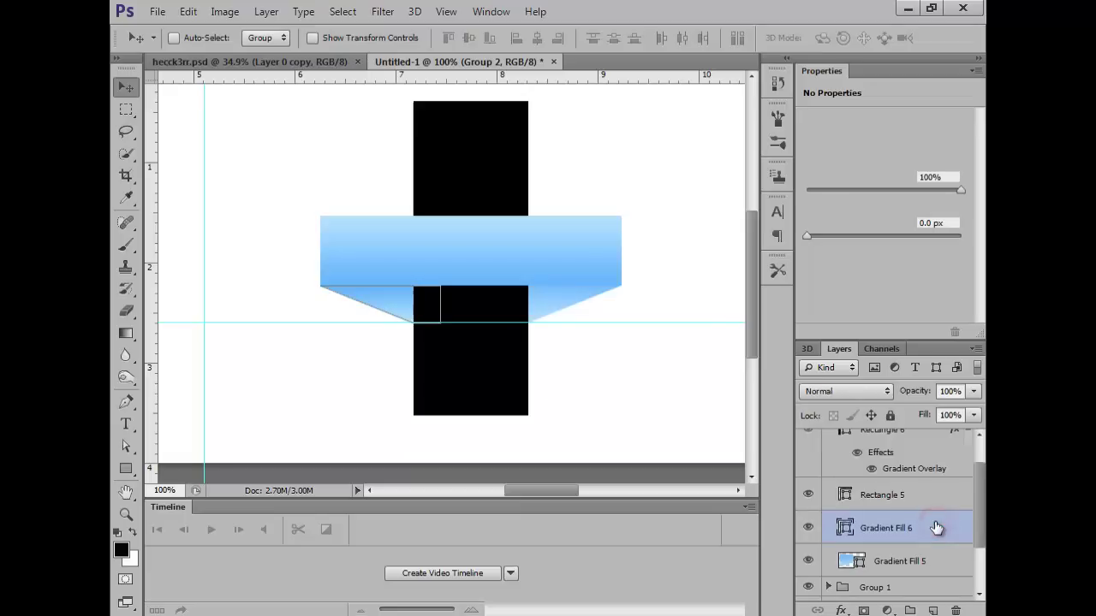
{"action": "double_click", "coordinate": [936, 528]}
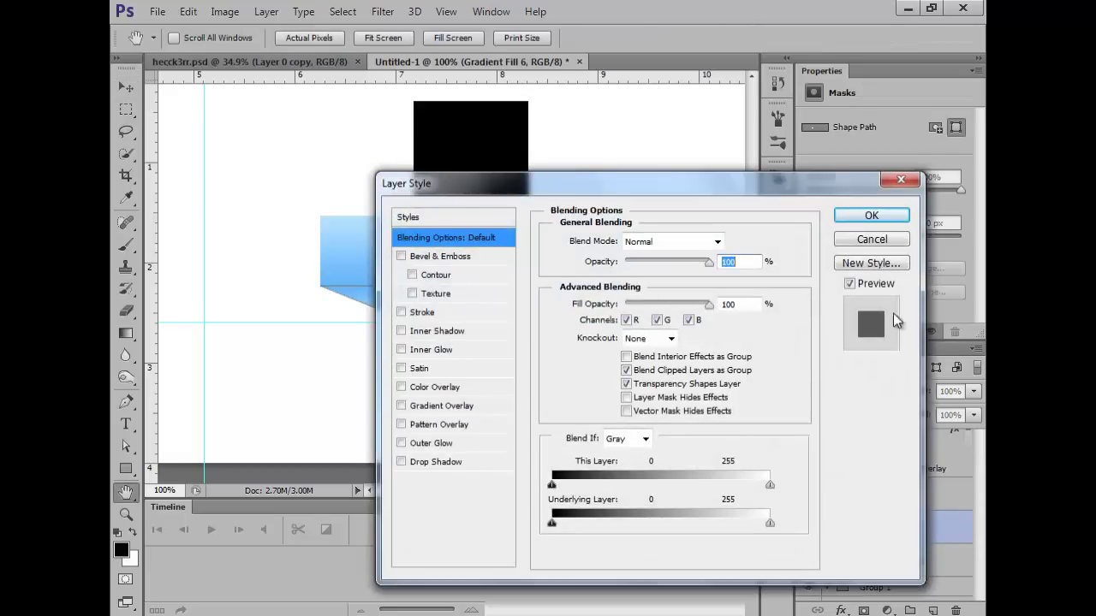
{"action": "left_click", "coordinate": [882, 244]}
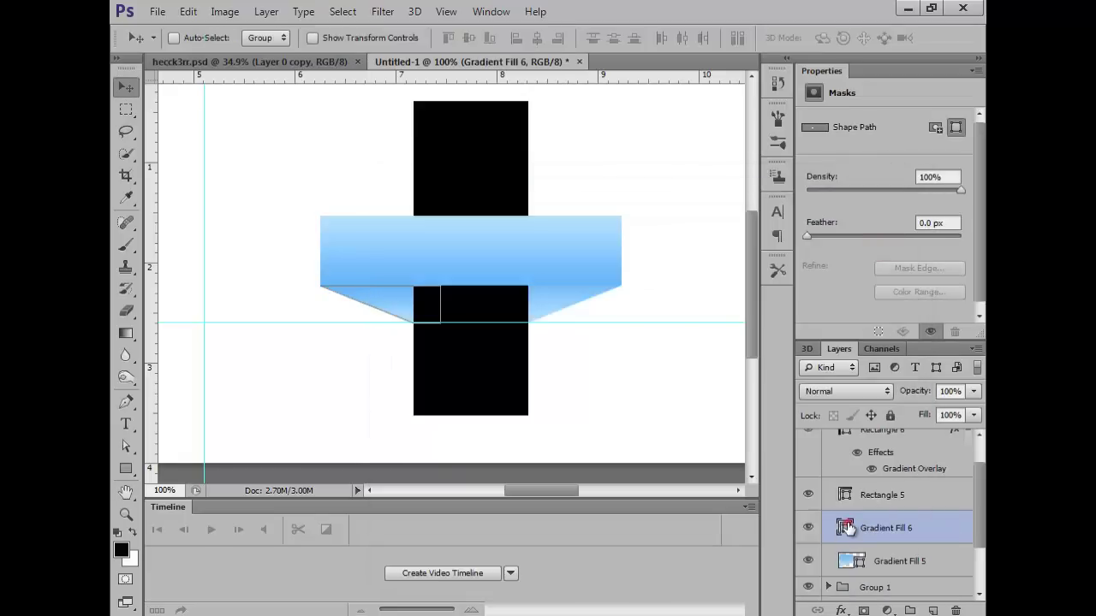
{"action": "double_click", "coordinate": [846, 528]}
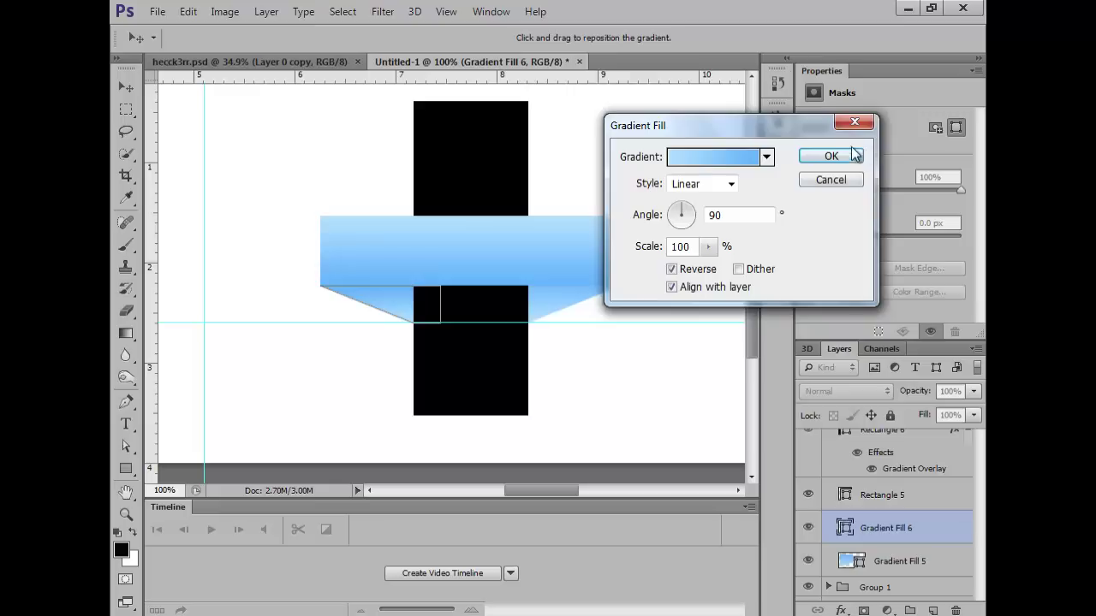
{"action": "left_click", "coordinate": [851, 157]}
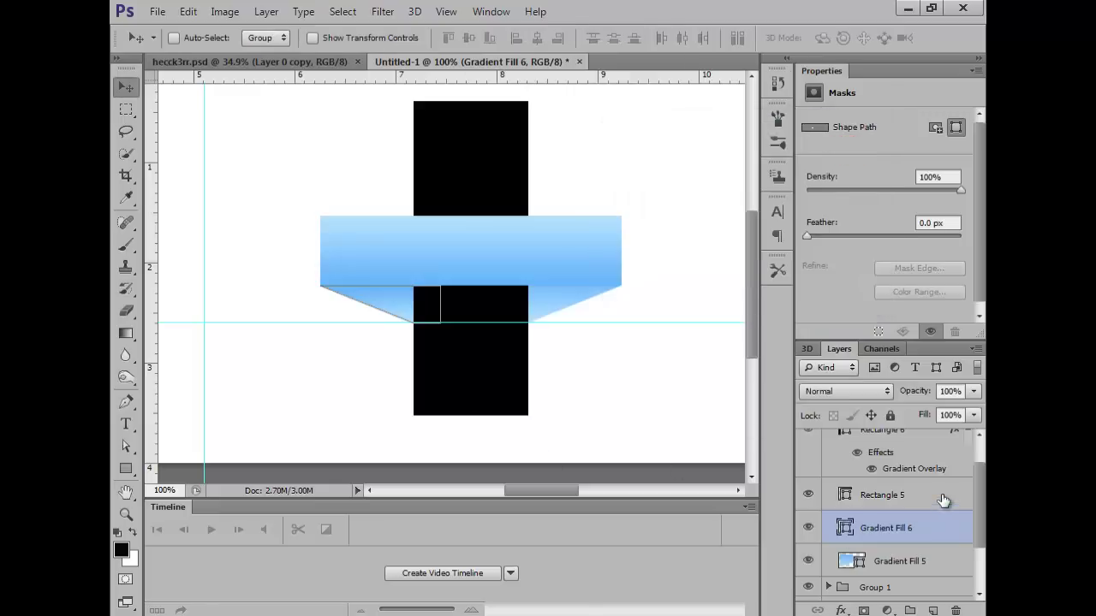
Collapse Group 2 and add a new empty layer above it.
{"action": "left_click_drag", "start_coordinate": [983, 511], "coordinate": [979, 479]}
{"action": "left_click", "coordinate": [827, 439]}
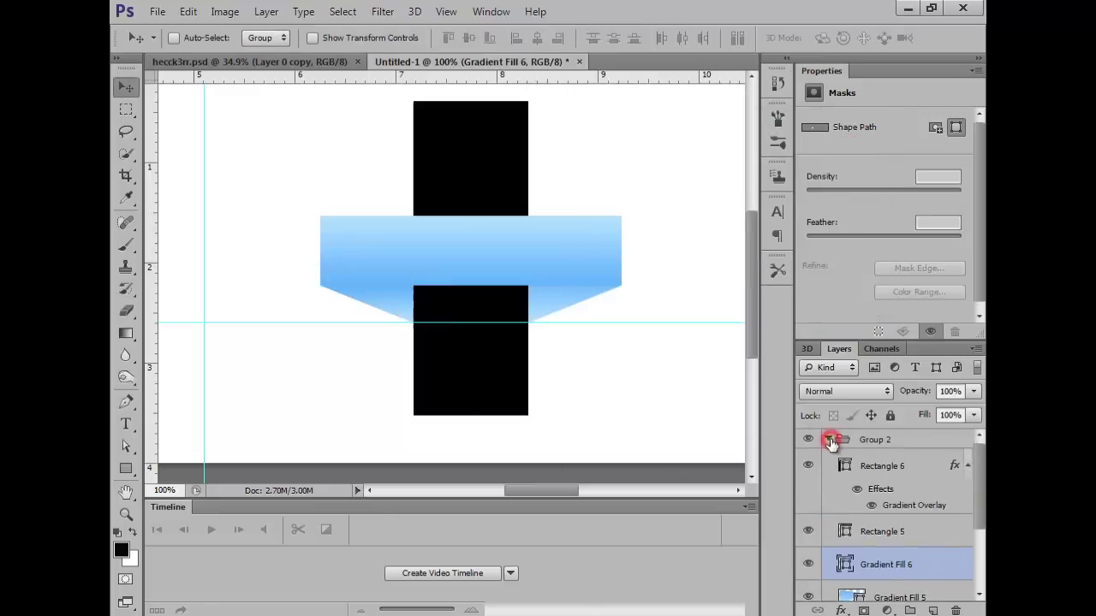
{"action": "left_click", "coordinate": [933, 609]}
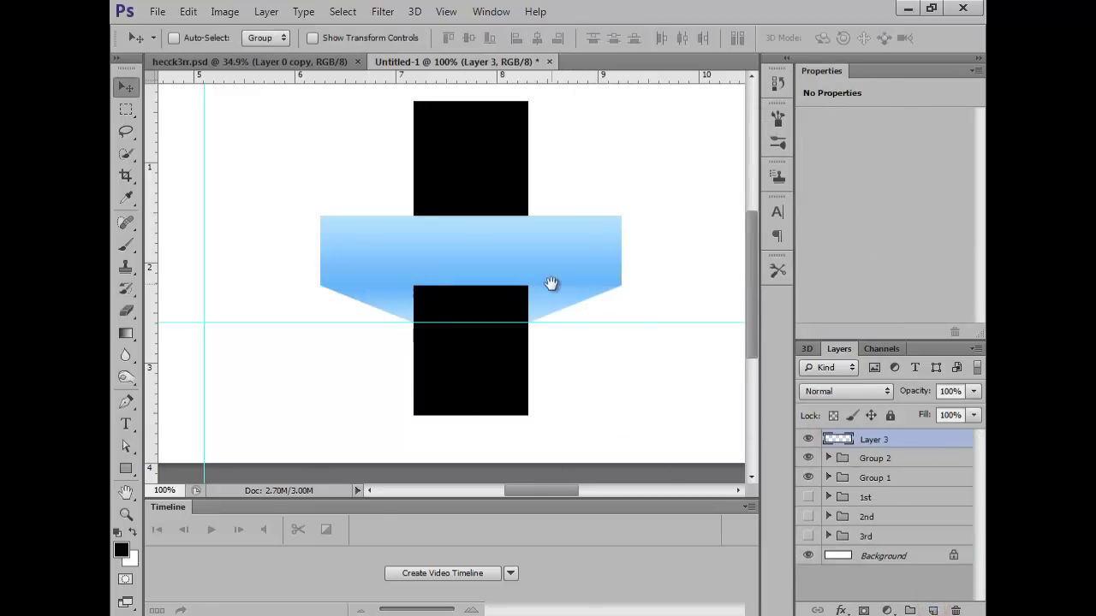
{"action": "left_click_drag", "start_coordinate": [552, 283], "coordinate": [221, 357]}
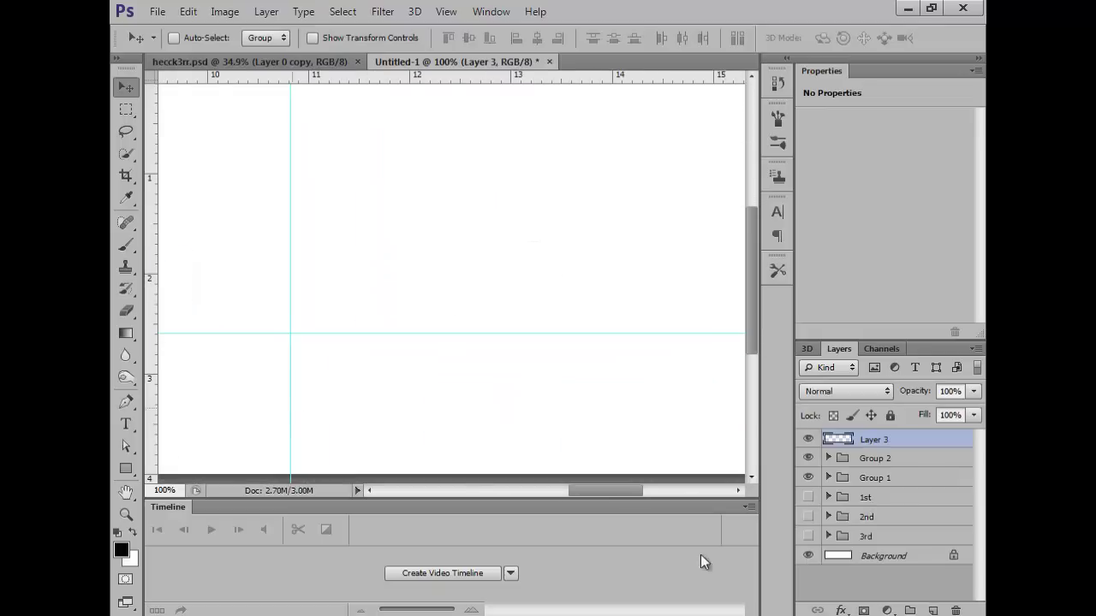
Make the 3rd group visible and drag the horizontal guide back into the top ruler to delete it.
{"action": "left_click_drag", "start_coordinate": [565, 326], "coordinate": [458, 333]}
{"action": "left_click", "coordinate": [128, 88]}
{"action": "left_click", "coordinate": [452, 340]}
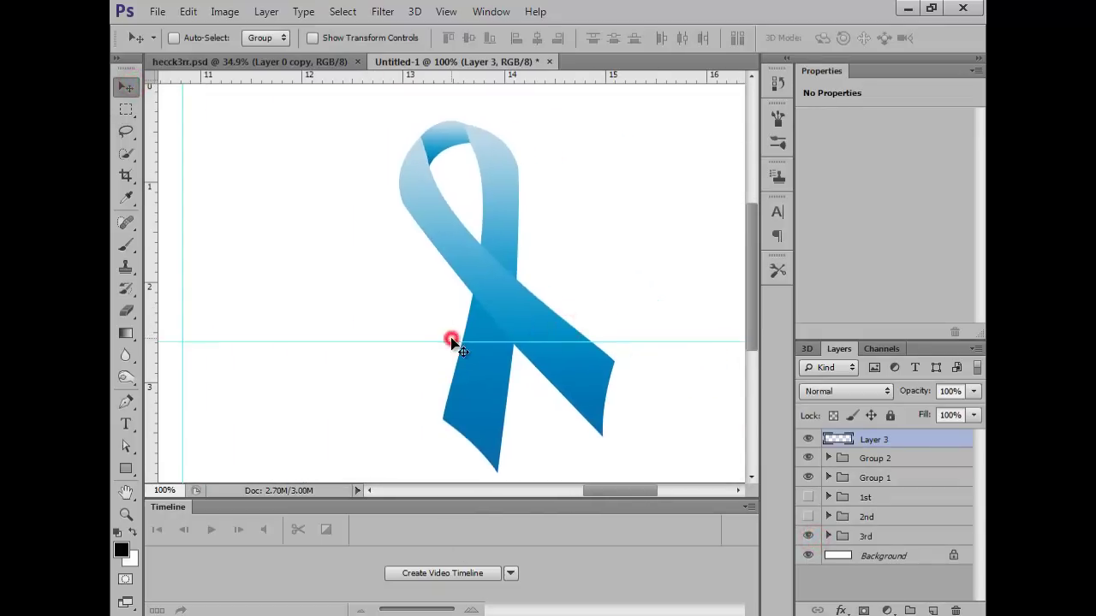
{"action": "left_click_drag", "start_coordinate": [458, 344], "coordinate": [463, 75]}
{"action": "left_click_drag", "start_coordinate": [439, 185], "coordinate": [469, 148]}
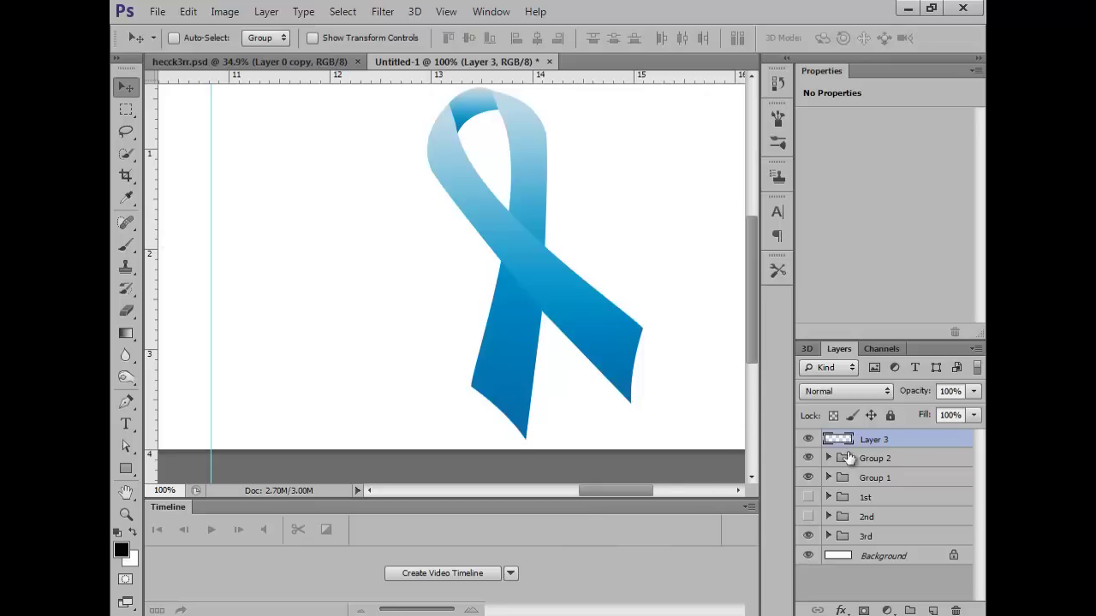
Pen the strip outline with a curved bottom edge, a curved top point and a left-edge anchor.
{"action": "left_click", "coordinate": [807, 534]}
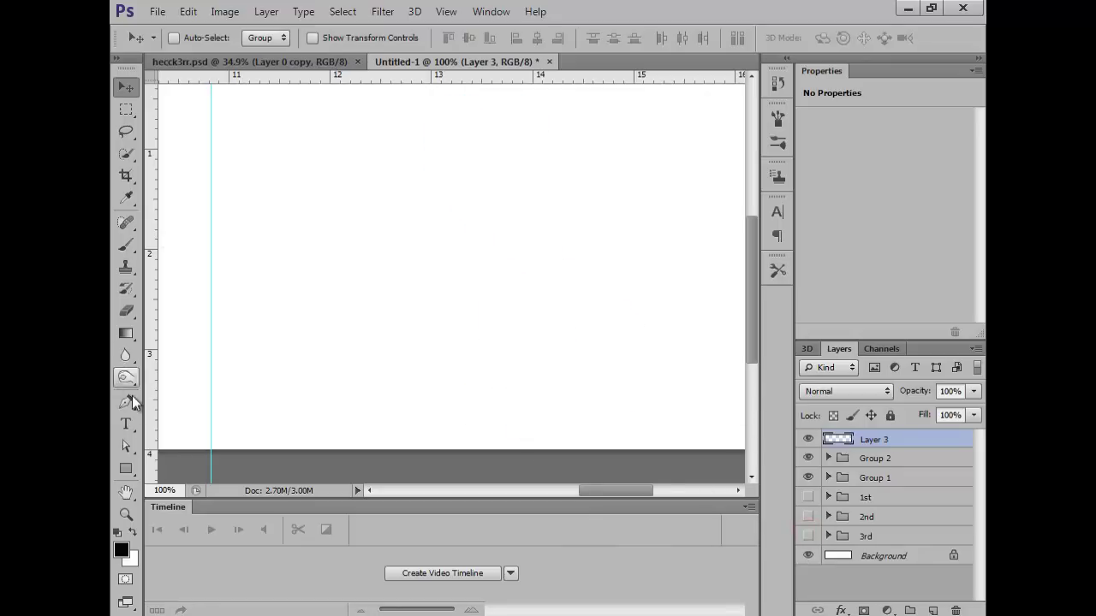
{"action": "left_click", "coordinate": [126, 400]}
{"action": "left_click", "coordinate": [441, 340]}
{"action": "left_click", "coordinate": [498, 386]}
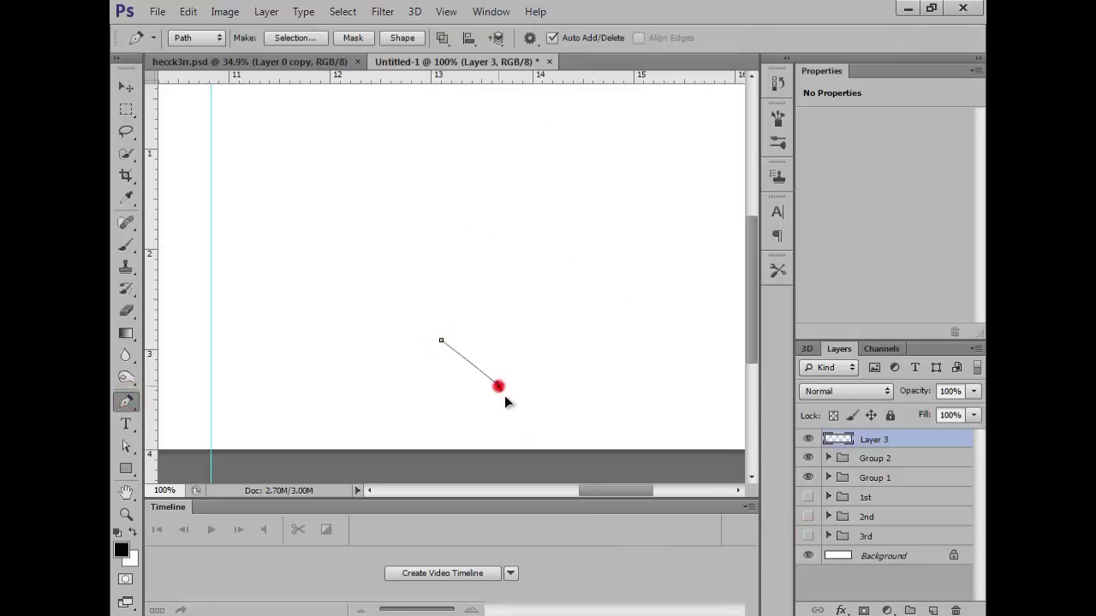
{"action": "left_click_drag", "start_coordinate": [513, 416], "coordinate": [513, 416]}
{"action": "left_click", "coordinate": [529, 390]}
{"action": "left_click_drag", "start_coordinate": [494, 155], "coordinate": [483, 178]}
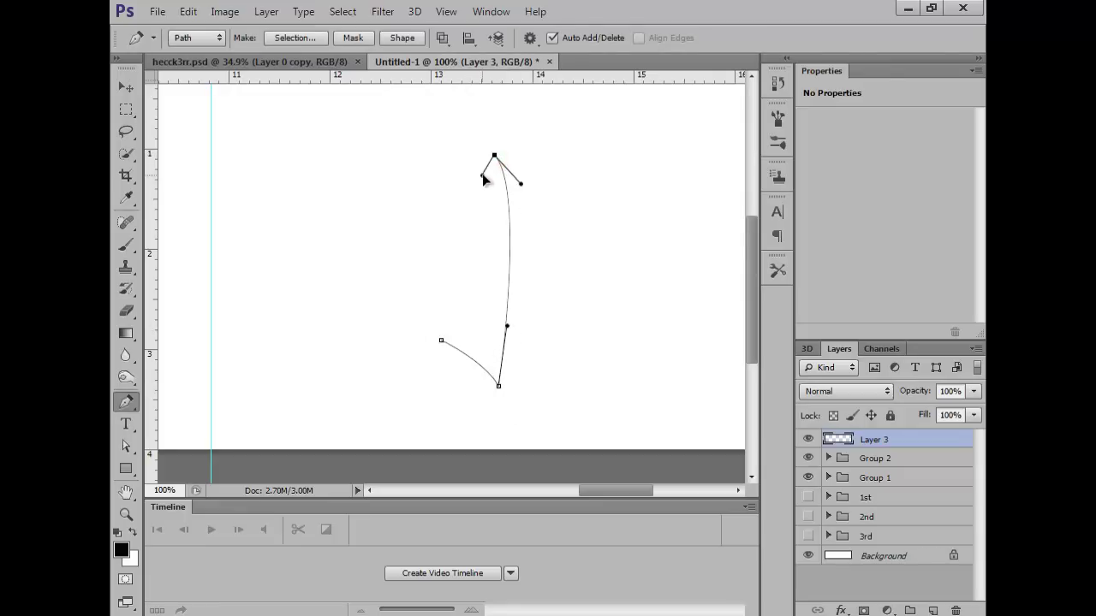
{"action": "left_click", "coordinate": [472, 267]}
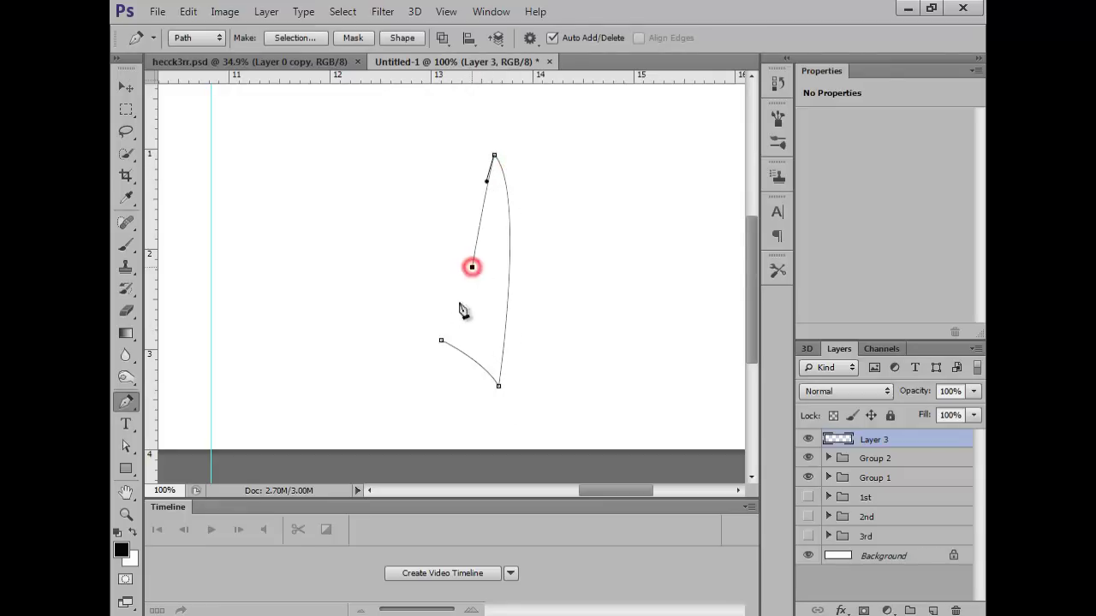
{"action": "left_click", "coordinate": [441, 341]}
Nudge the left-edge anchor slightly left and close the strip path.
{"action": "key", "text": "a"}
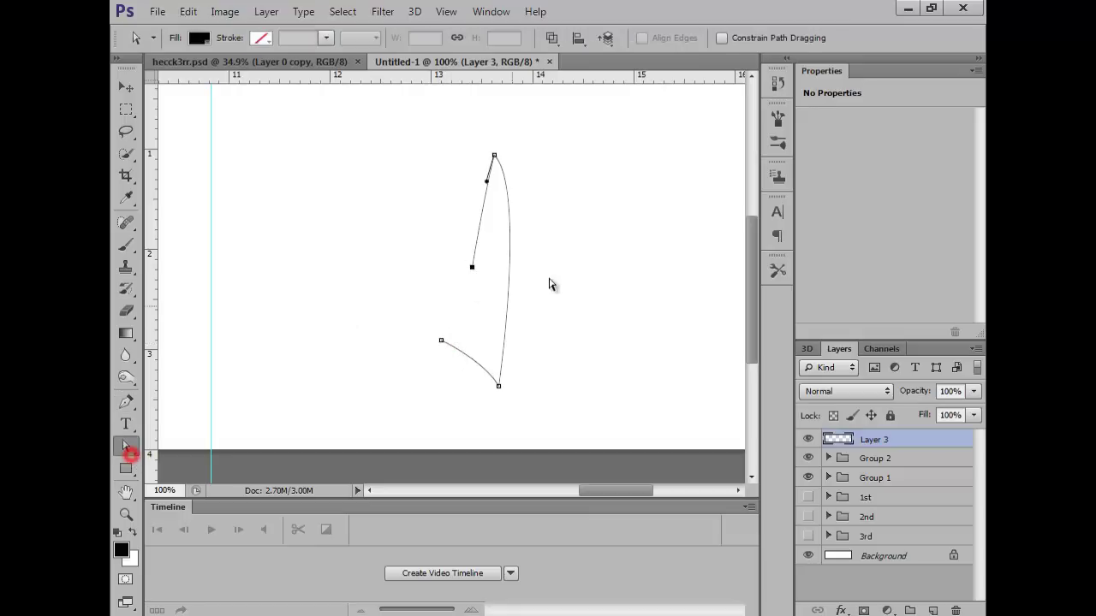
{"action": "left_click_drag", "start_coordinate": [473, 270], "coordinate": [469, 267]}
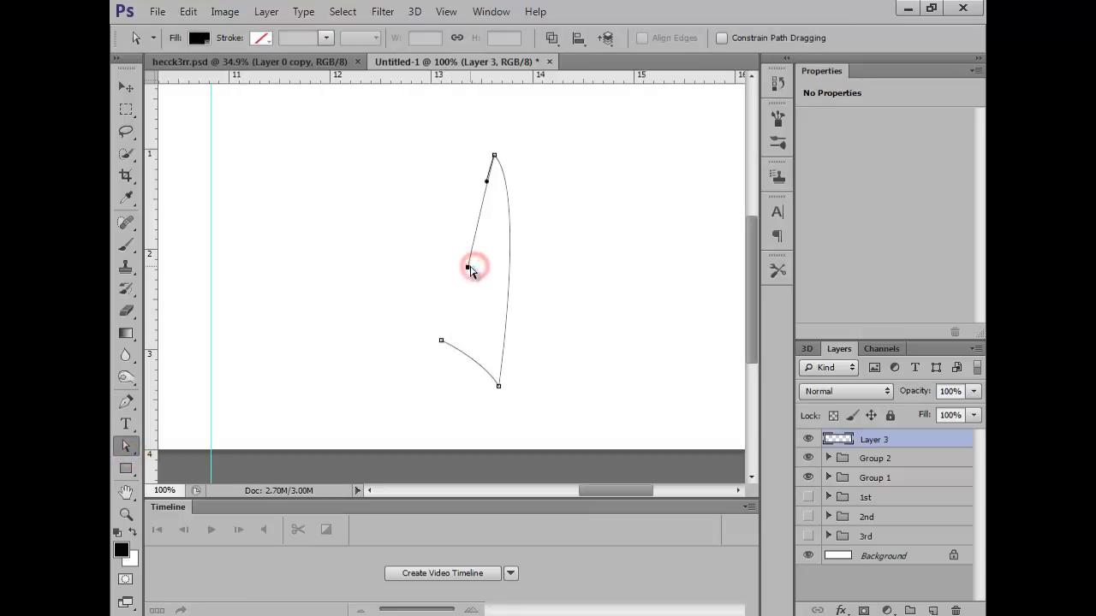
{"action": "key", "text": "p"}
{"action": "left_click", "coordinate": [440, 342]}
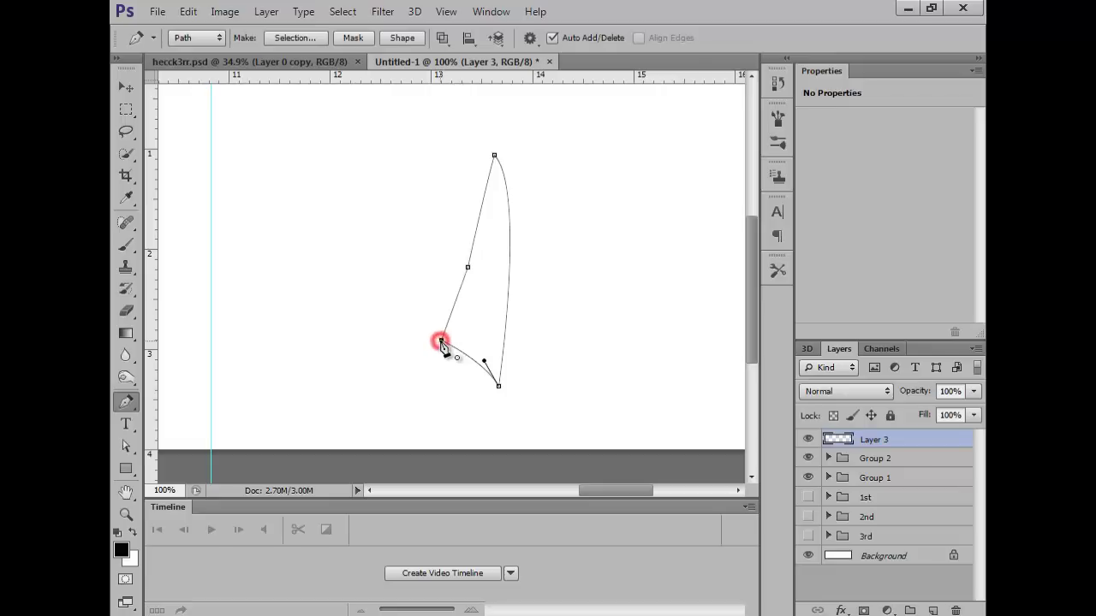
{"action": "key", "text": "Return"}
{"action": "left_click", "coordinate": [479, 239]}
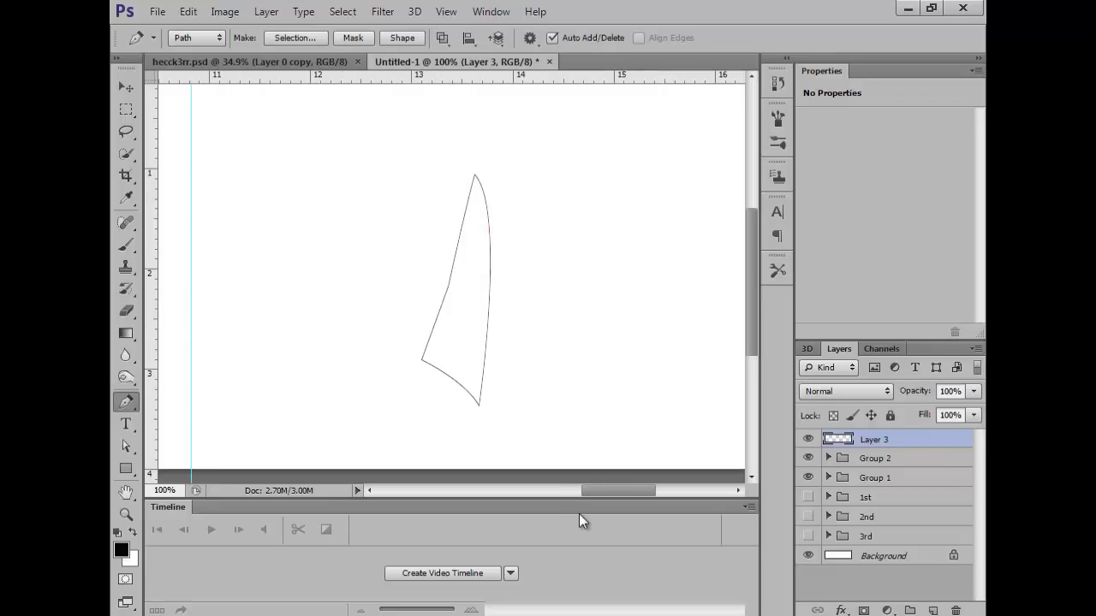
Add a gradient fill layer to the strip using the Green 20 - 3D preset.
{"action": "left_click", "coordinate": [886, 610]}
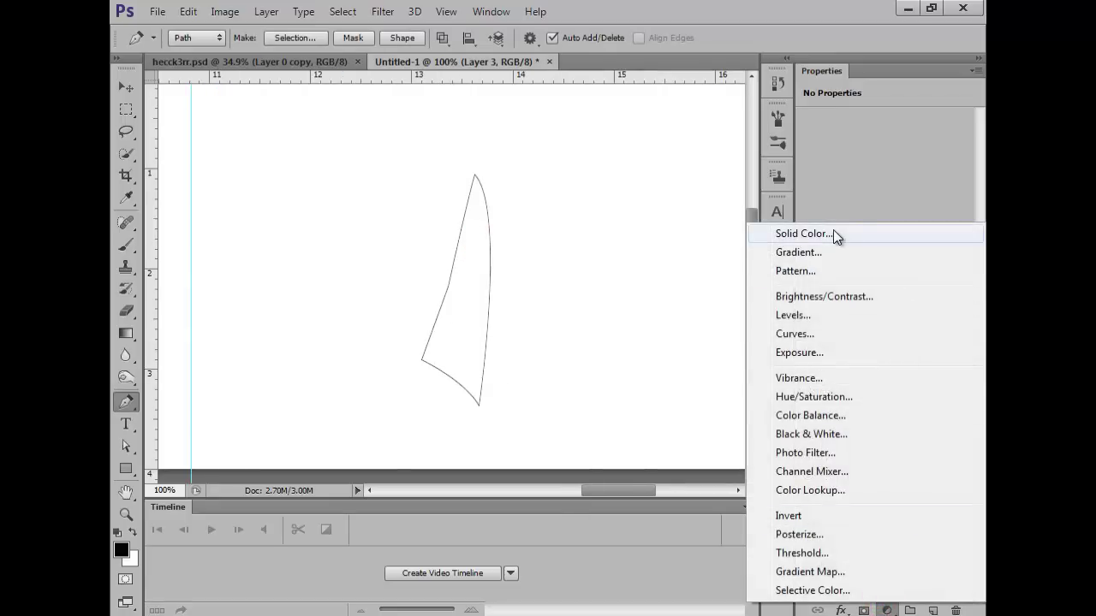
{"action": "left_click", "coordinate": [850, 251]}
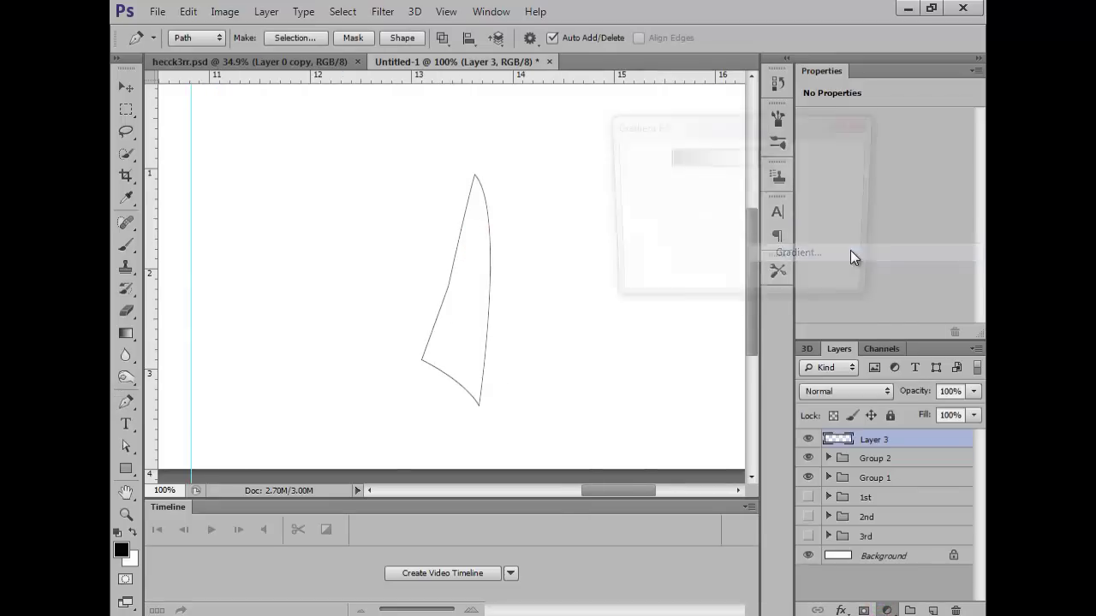
{"action": "left_click", "coordinate": [690, 159]}
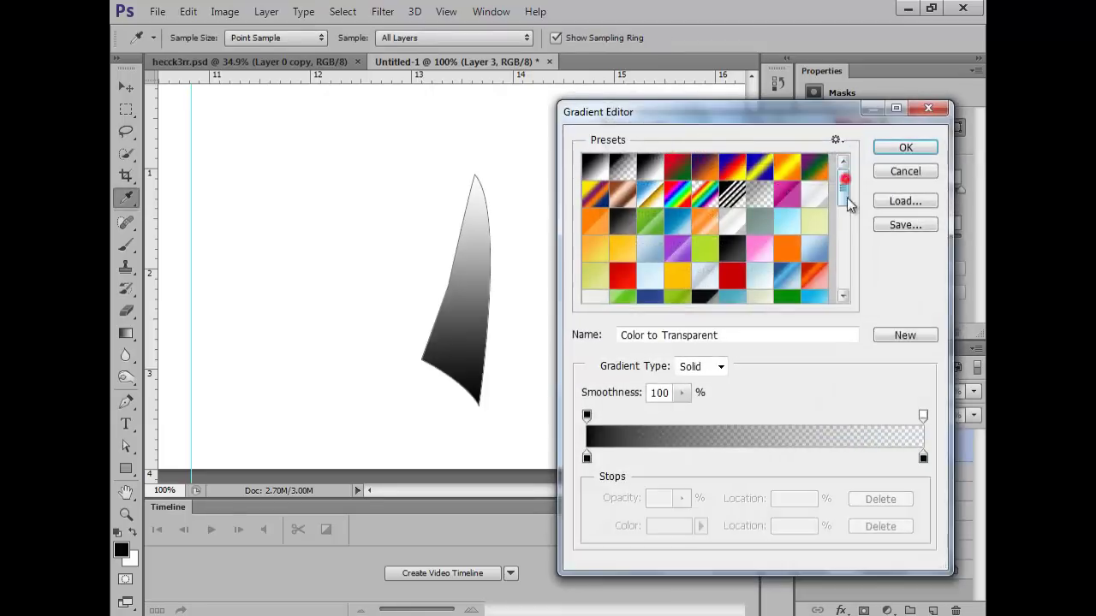
{"action": "left_click_drag", "start_coordinate": [846, 197], "coordinate": [857, 238]}
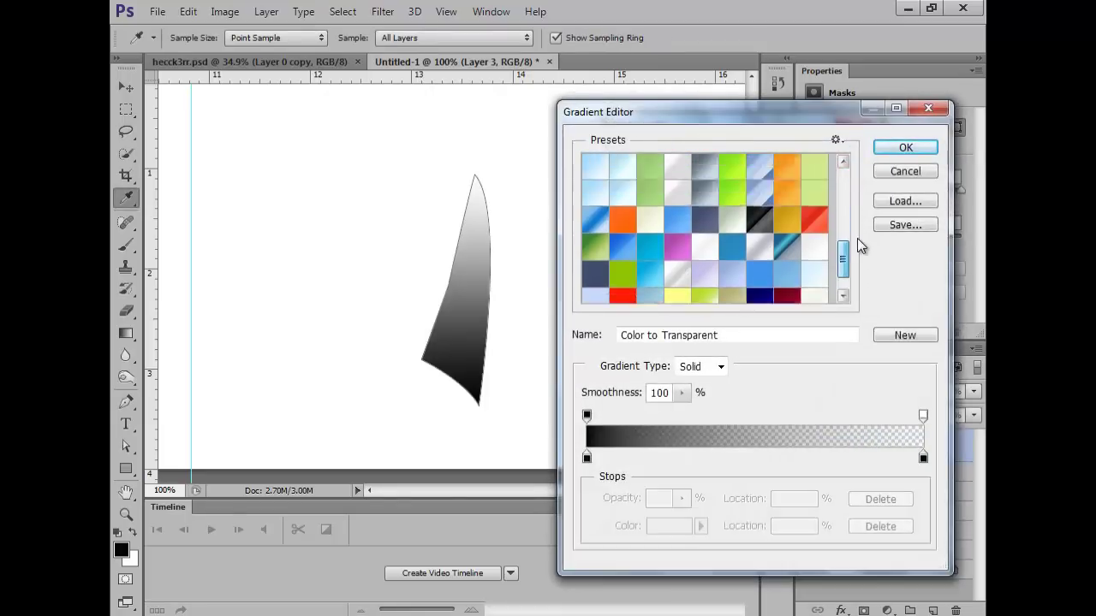
{"action": "left_click", "coordinate": [703, 209]}
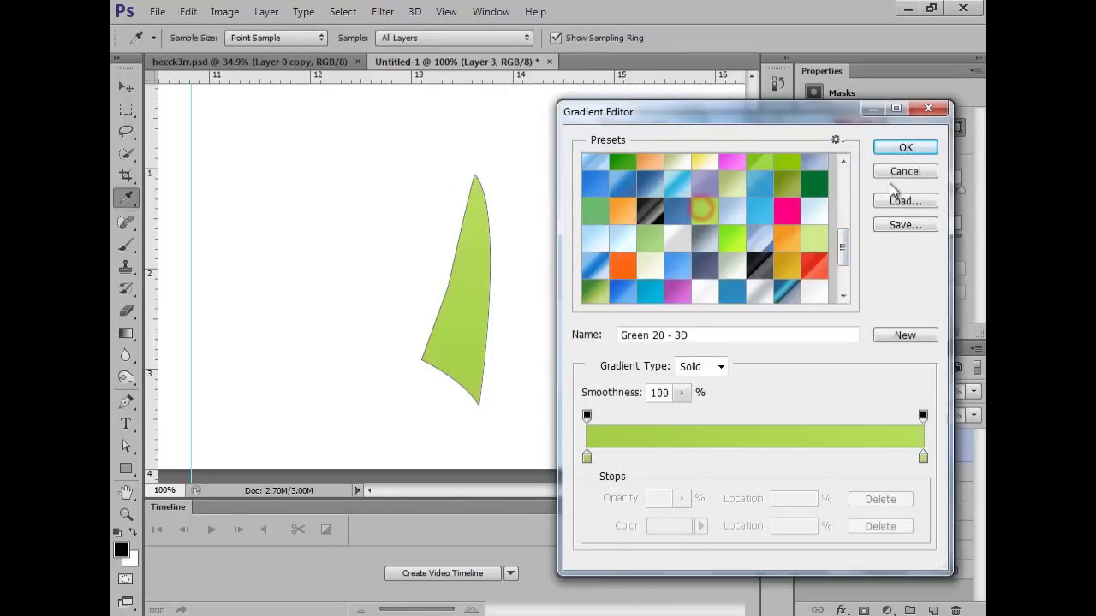
{"action": "left_click", "coordinate": [904, 147]}
{"action": "left_click", "coordinate": [828, 159]}
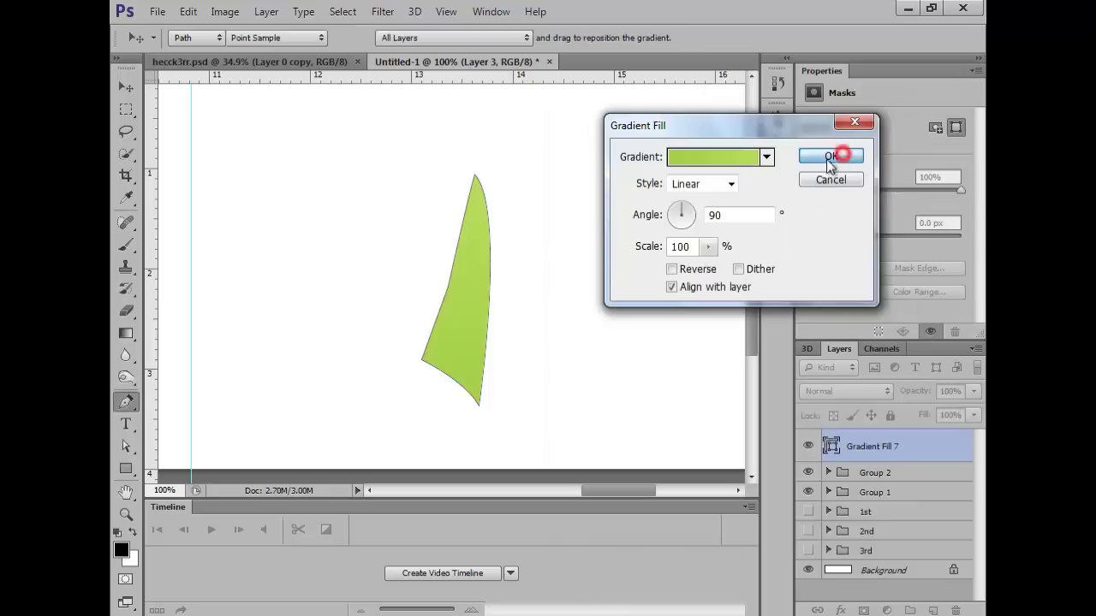
Duplicate the green strip layer and flip the copy horizontally.
{"action": "left_click_drag", "start_coordinate": [909, 454], "coordinate": [932, 610]}
{"action": "key", "text": "ctrl+t"}
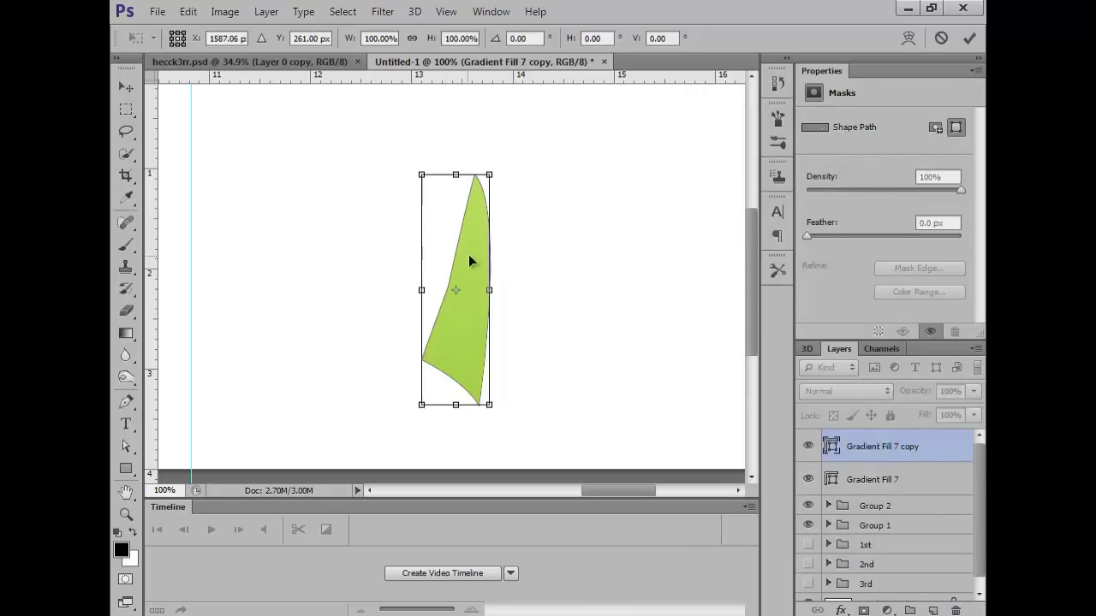
{"action": "right_click", "coordinate": [468, 254]}
{"action": "left_click", "coordinate": [572, 514]}
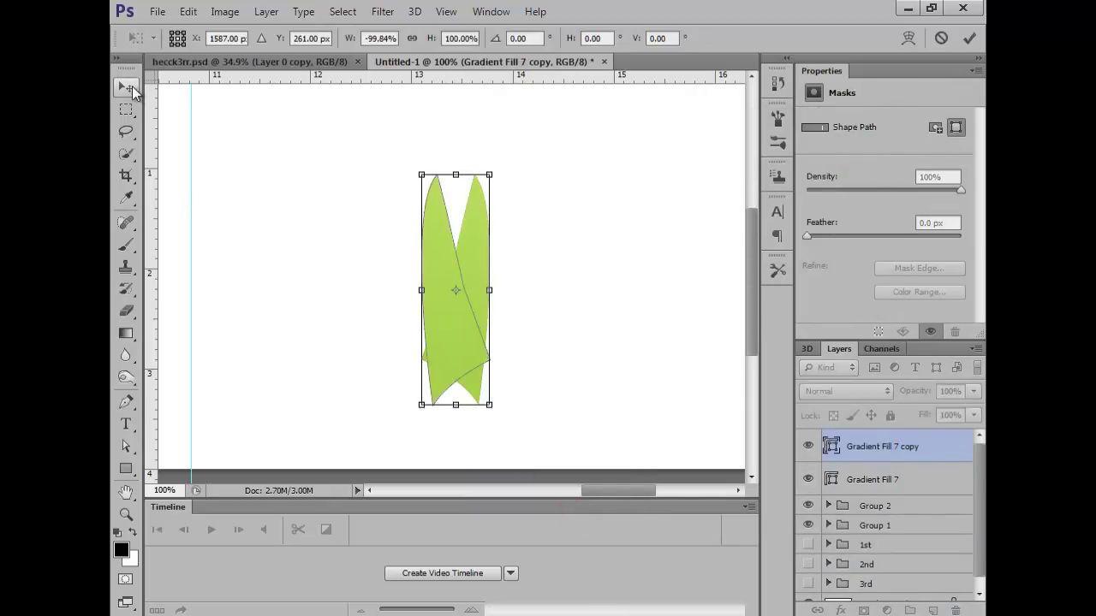
{"action": "left_click", "coordinate": [126, 86]}
{"action": "left_click", "coordinate": [457, 248]}
Rotate and reposition the copy so it crosses the original strip.
{"action": "key", "text": "ctrl+t"}
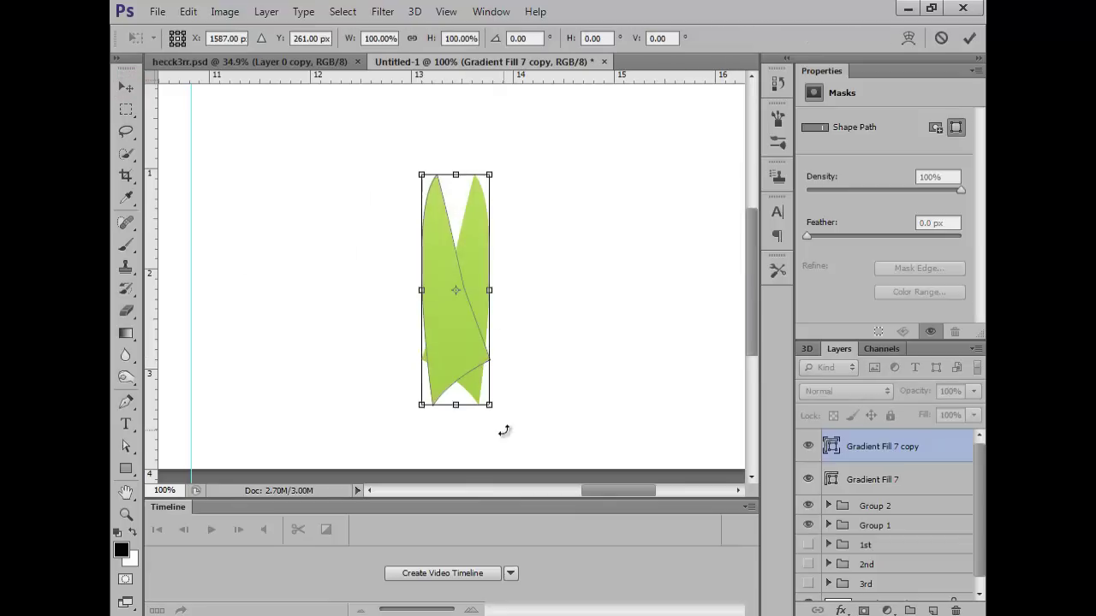
{"action": "left_click_drag", "start_coordinate": [505, 431], "coordinate": [556, 364]}
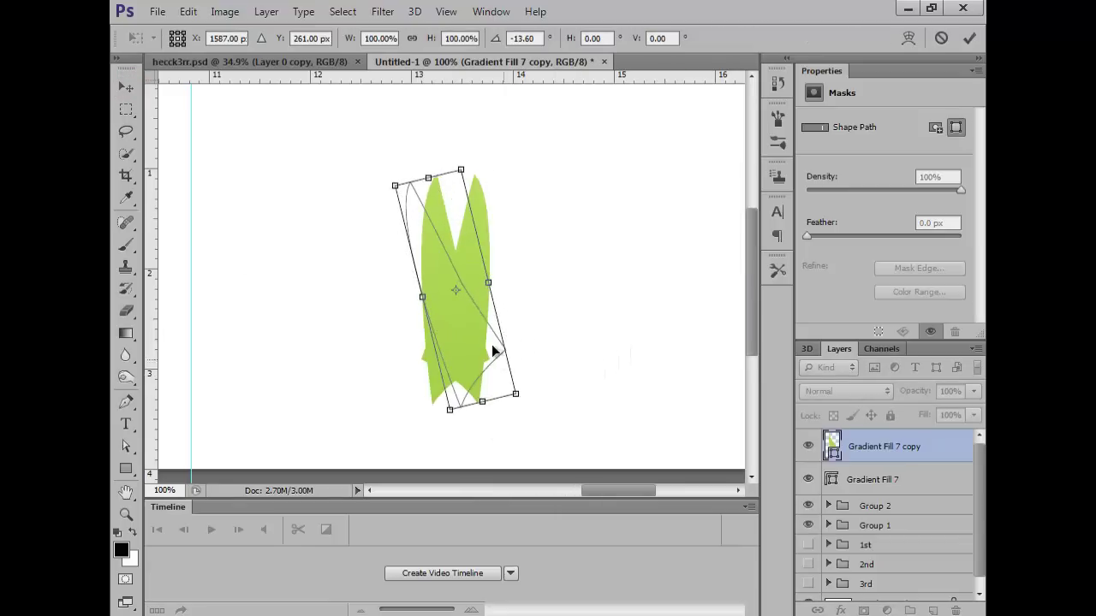
{"action": "left_click_drag", "start_coordinate": [491, 350], "coordinate": [514, 344]}
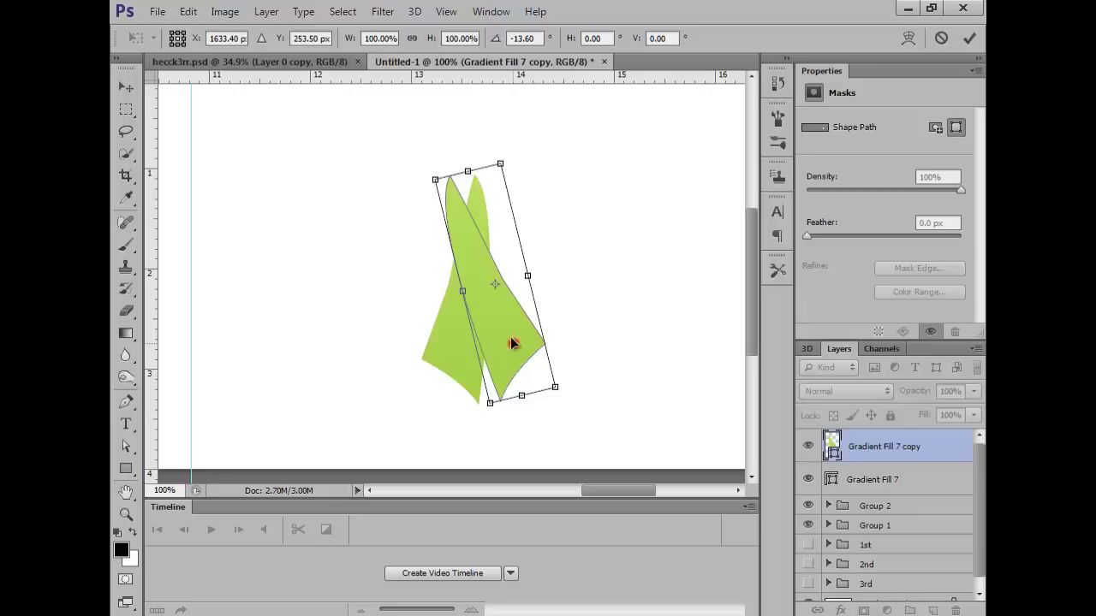
{"action": "left_click_drag", "start_coordinate": [512, 342], "coordinate": [514, 345]}
{"action": "left_click_drag", "start_coordinate": [573, 420], "coordinate": [602, 394]}
{"action": "mouse_move", "coordinate": [524, 335]}
{"action": "left_mouse_down"}
{"action": "mouse_move", "coordinate": [516, 343]}
{"action": "mouse_move", "coordinate": [509, 332]}
{"action": "left_mouse_up"}
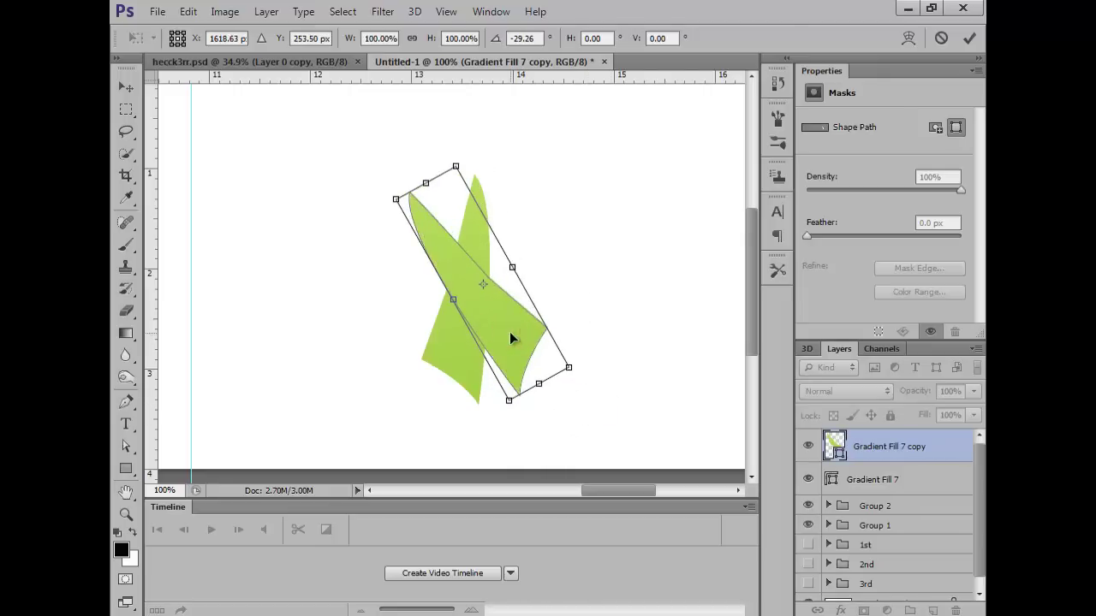
{"action": "left_click", "coordinate": [125, 89]}
{"action": "left_click", "coordinate": [445, 247]}
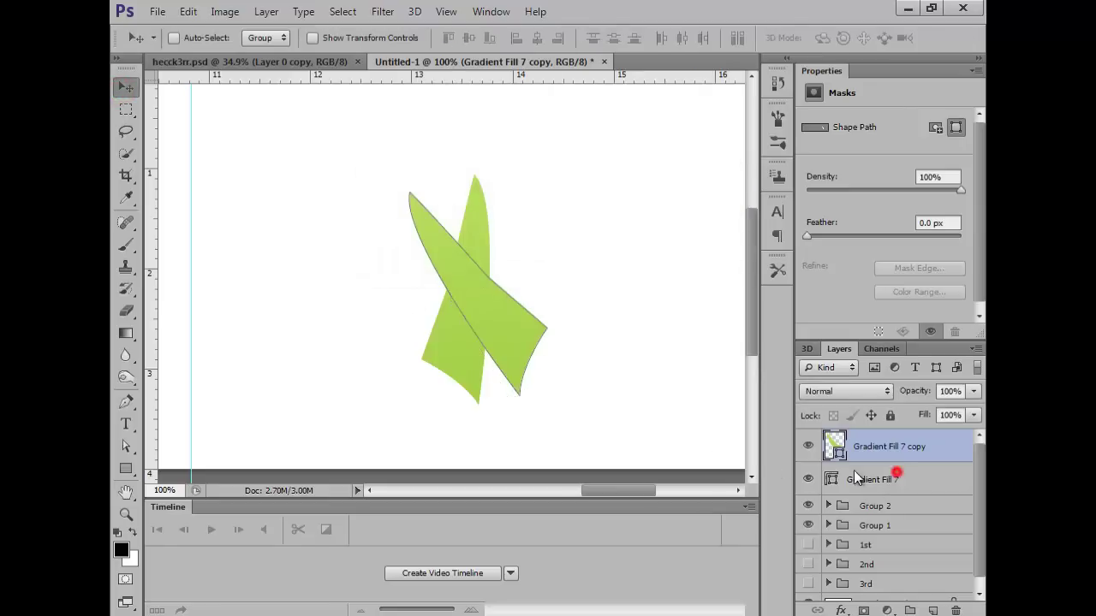
Select both green strip layers and rotate them together into an upright X.
{"action": "left_click", "coordinate": [853, 478], "text": "shift"}
{"action": "key", "text": "ctrl+t"}
{"action": "mouse_move", "coordinate": [557, 435]}
{"action": "left_mouse_down"}
{"action": "mouse_move", "coordinate": [518, 442]}
{"action": "mouse_move", "coordinate": [572, 438]}
{"action": "left_mouse_up"}
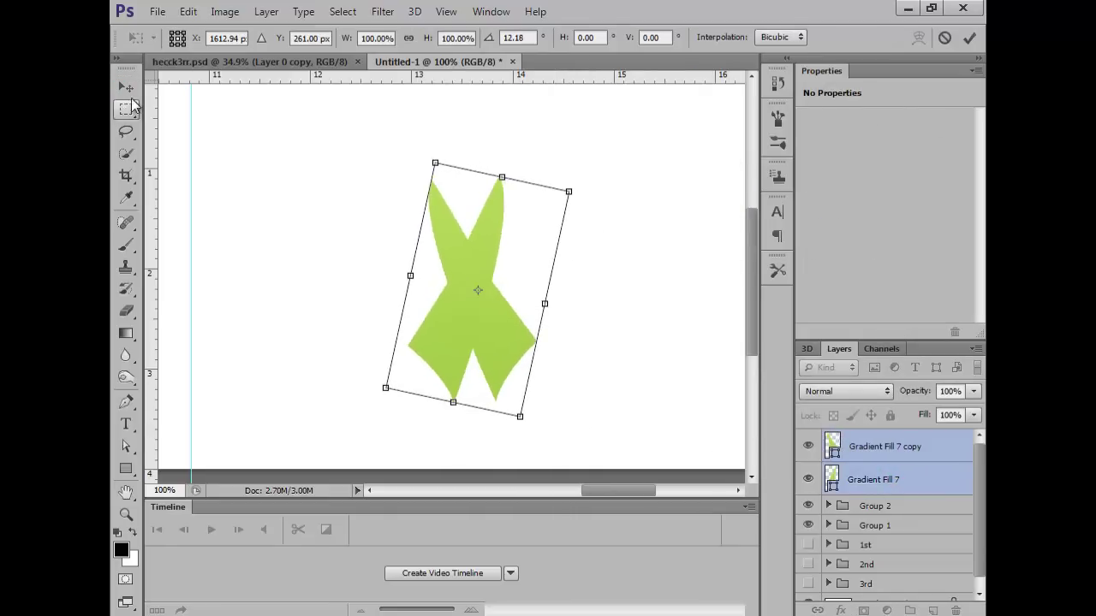
{"action": "left_click", "coordinate": [125, 89]}
{"action": "left_click", "coordinate": [448, 247]}
Zoom in on the ribbon's upper tips and add a new layer below the green strips.
{"action": "left_click", "coordinate": [126, 514]}
{"action": "left_click_drag", "start_coordinate": [531, 214], "coordinate": [536, 227]}
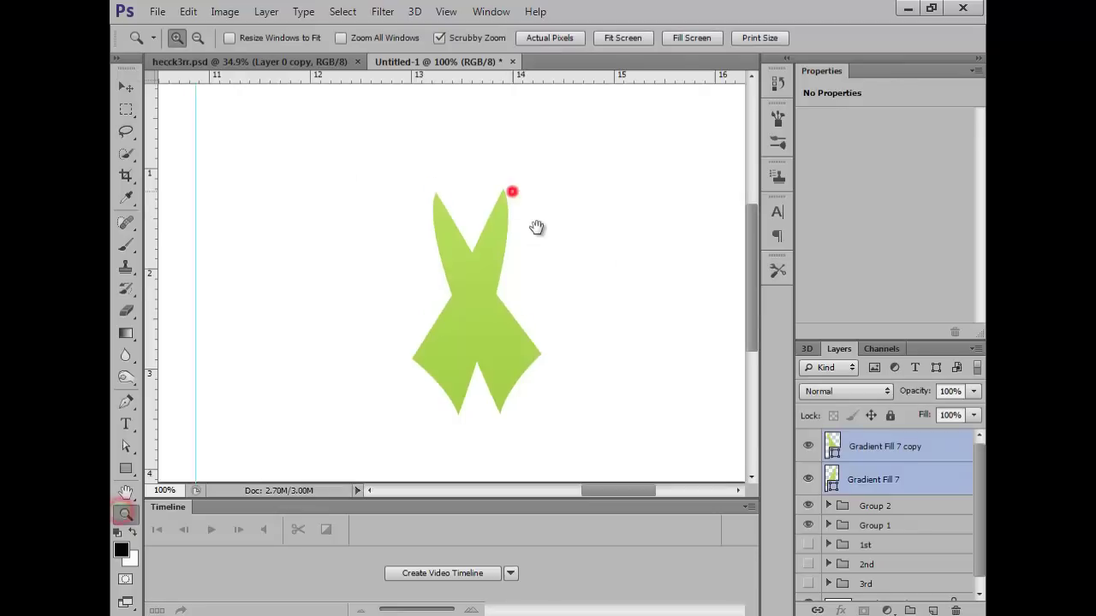
{"action": "mouse_move", "coordinate": [489, 274]}
{"action": "left_mouse_down"}
{"action": "mouse_move", "coordinate": [579, 237]}
{"action": "mouse_move", "coordinate": [557, 217]}
{"action": "mouse_move", "coordinate": [501, 271]}
{"action": "mouse_move", "coordinate": [501, 287]}
{"action": "left_mouse_up"}
{"action": "left_click", "coordinate": [933, 610]}
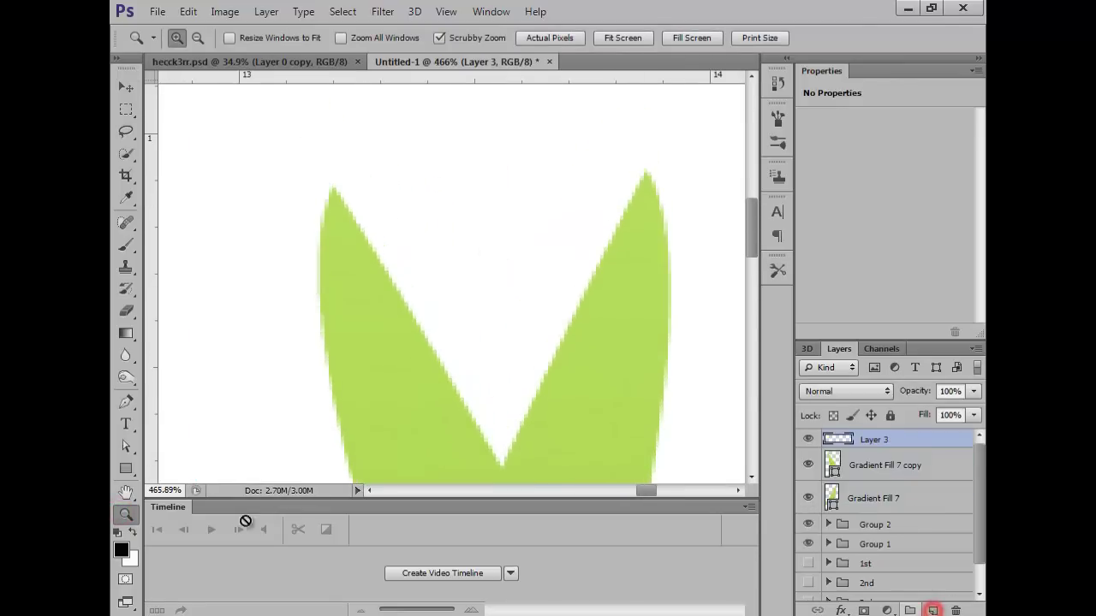
{"action": "left_click_drag", "start_coordinate": [914, 437], "coordinate": [915, 514]}
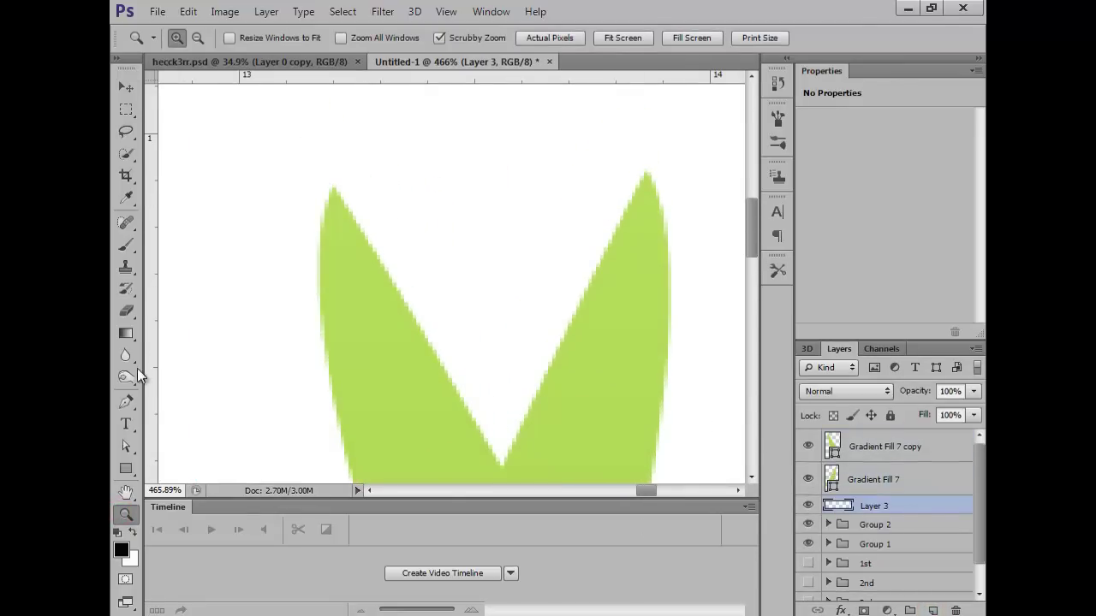
Pen a closed curved loop path joining the two strips' upper tips.
{"action": "left_click", "coordinate": [128, 402]}
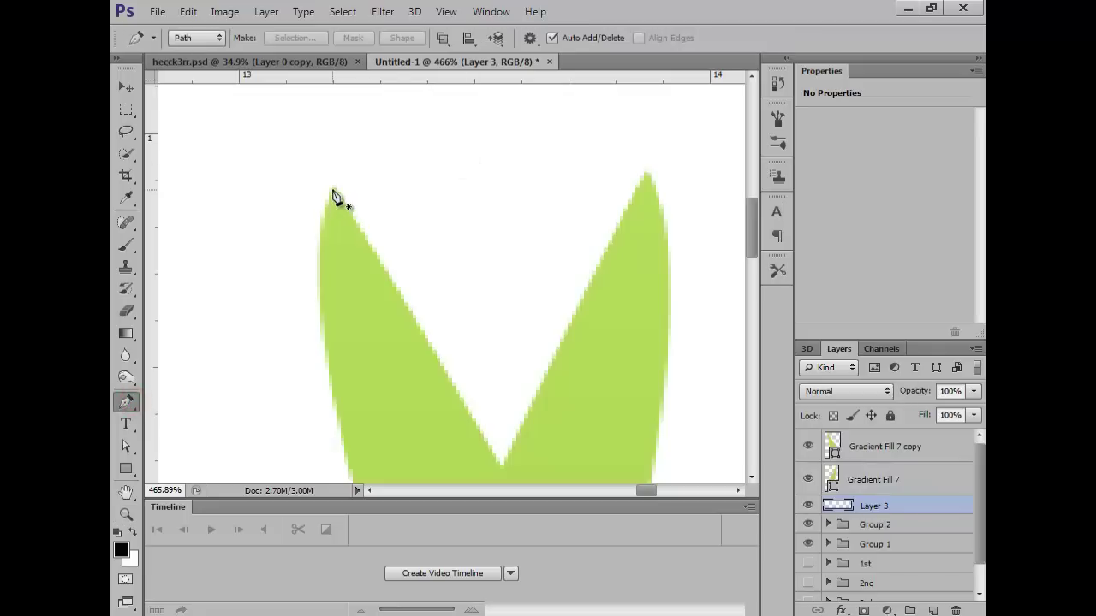
{"action": "left_click", "coordinate": [332, 189]}
{"action": "left_click_drag", "start_coordinate": [645, 173], "coordinate": [571, 212]}
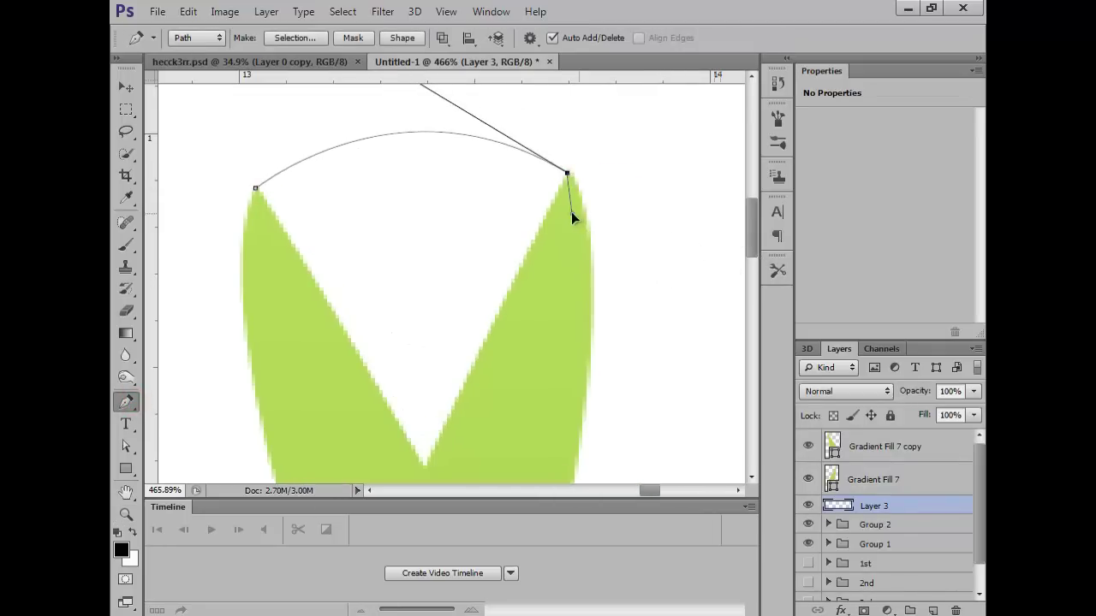
{"action": "left_click", "coordinate": [546, 264]}
{"action": "left_click_drag", "start_coordinate": [288, 267], "coordinate": [264, 232]}
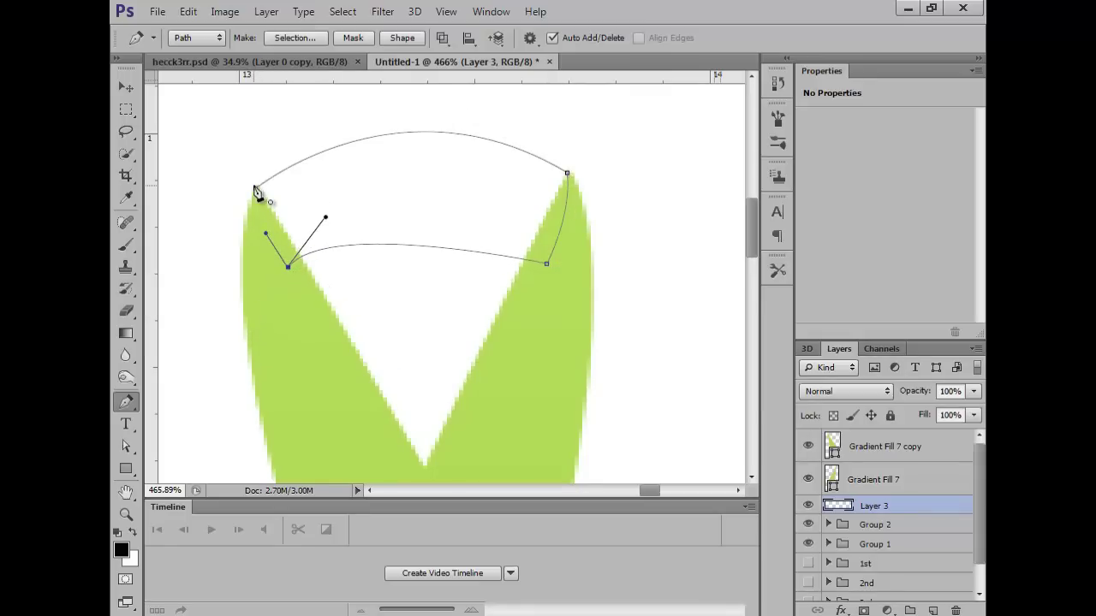
{"action": "left_click", "coordinate": [255, 190]}
{"action": "double_click", "coordinate": [131, 517]}
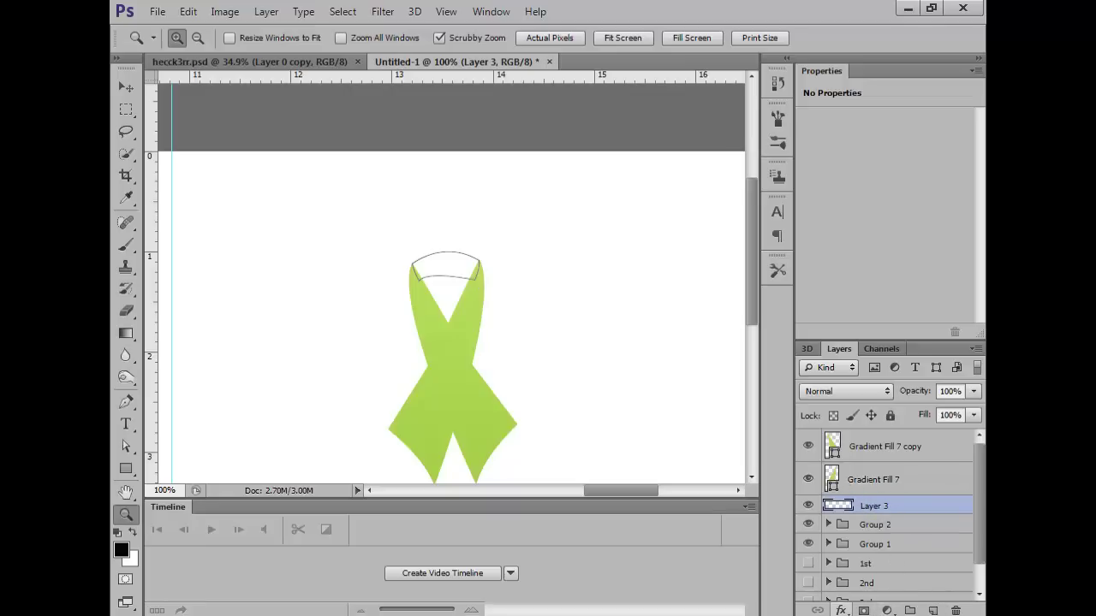
Add a gradient fill layer for the top loop using the reversed Green 10 - Semi Flat preset.
{"action": "left_click", "coordinate": [890, 611]}
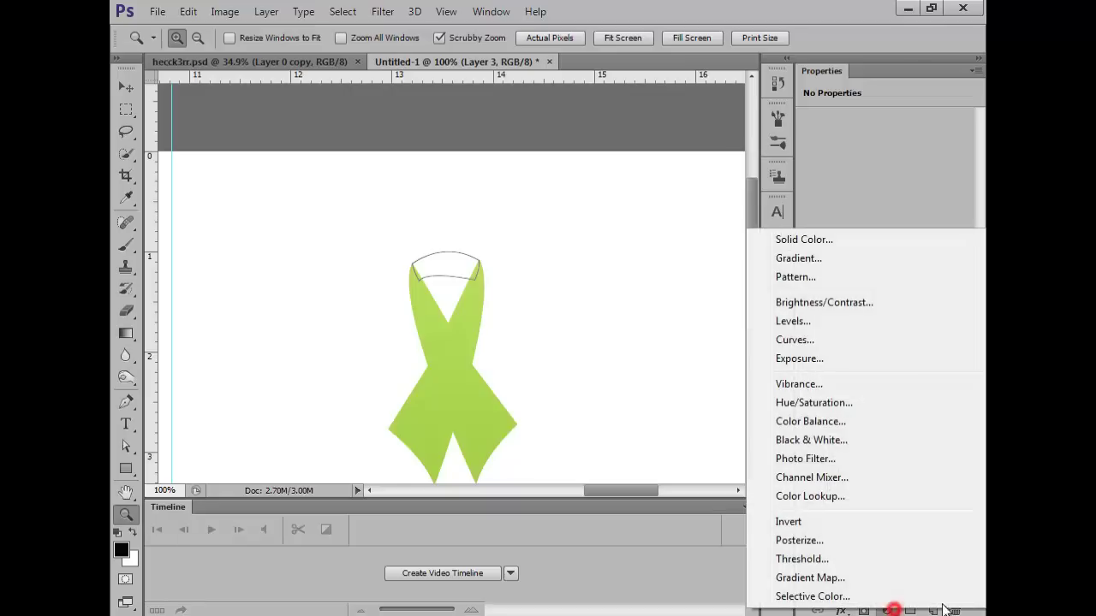
{"action": "left_click", "coordinate": [868, 253]}
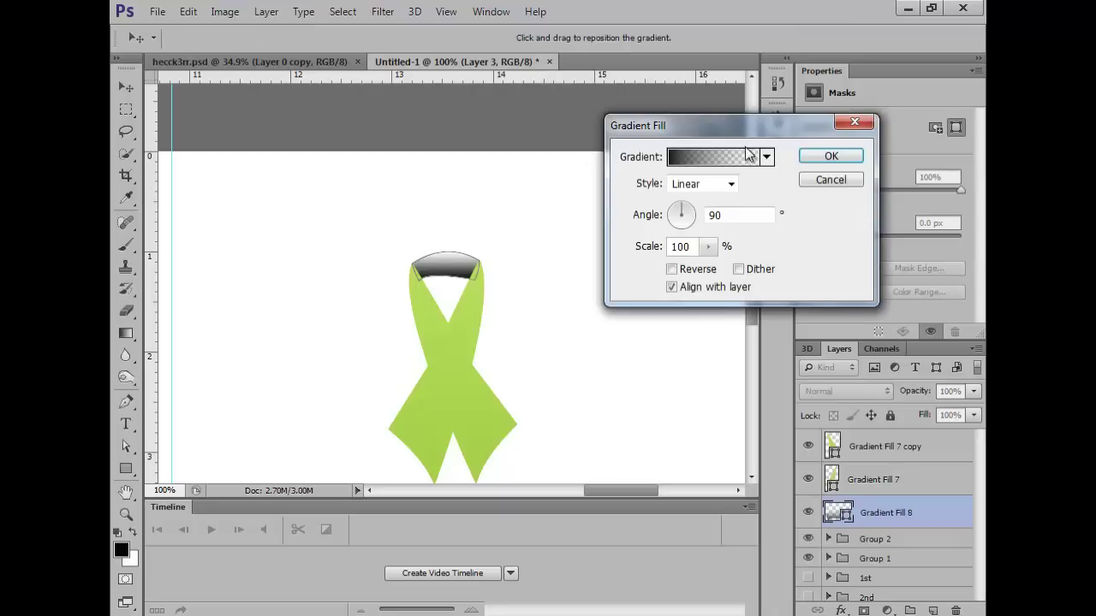
{"action": "left_click", "coordinate": [736, 157]}
{"action": "left_click", "coordinate": [846, 188]}
{"action": "left_click_drag", "start_coordinate": [850, 189], "coordinate": [852, 204]}
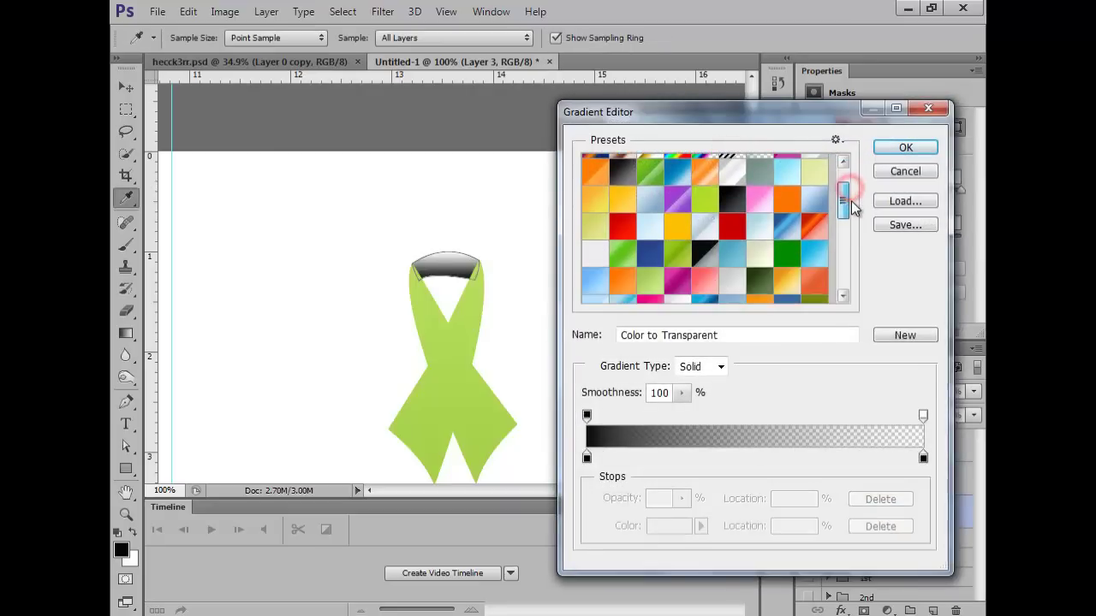
{"action": "left_click", "coordinate": [706, 202]}
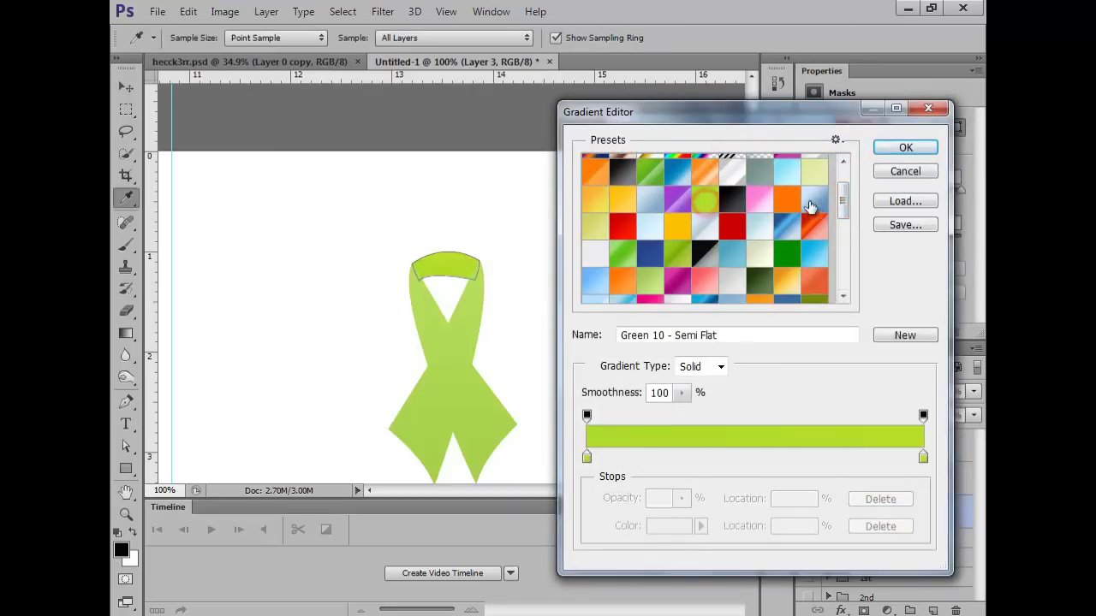
{"action": "left_click", "coordinate": [906, 147]}
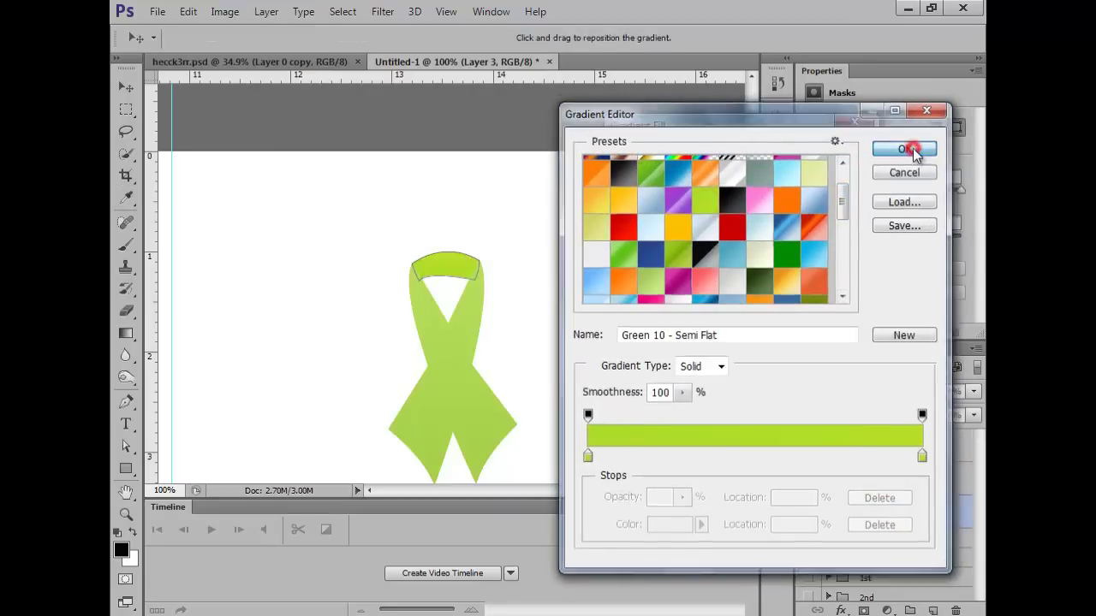
{"action": "left_click", "coordinate": [691, 268]}
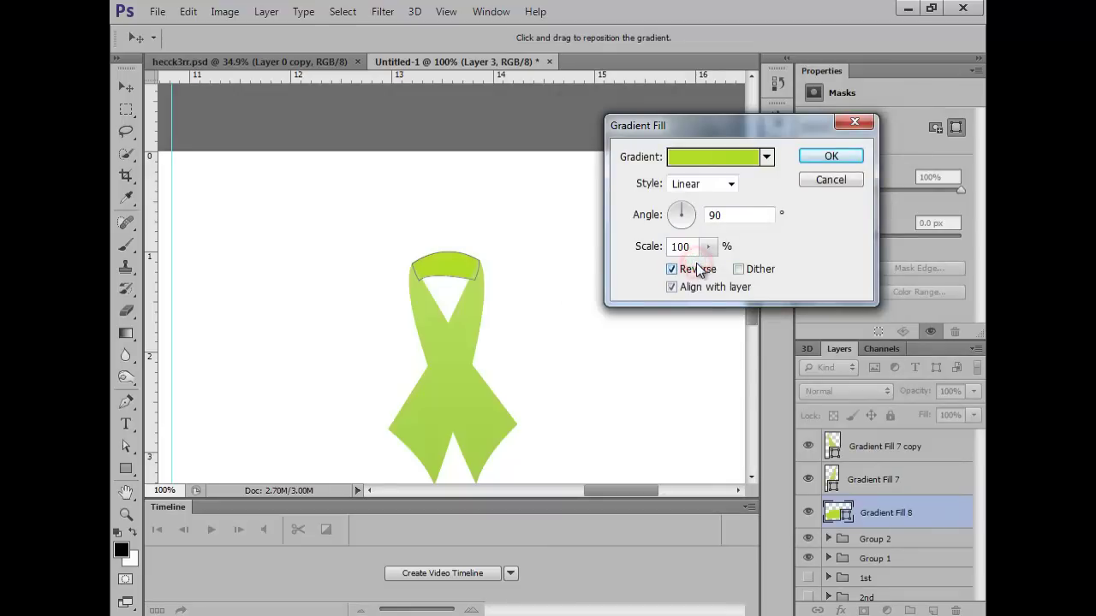
{"action": "left_click", "coordinate": [832, 155]}
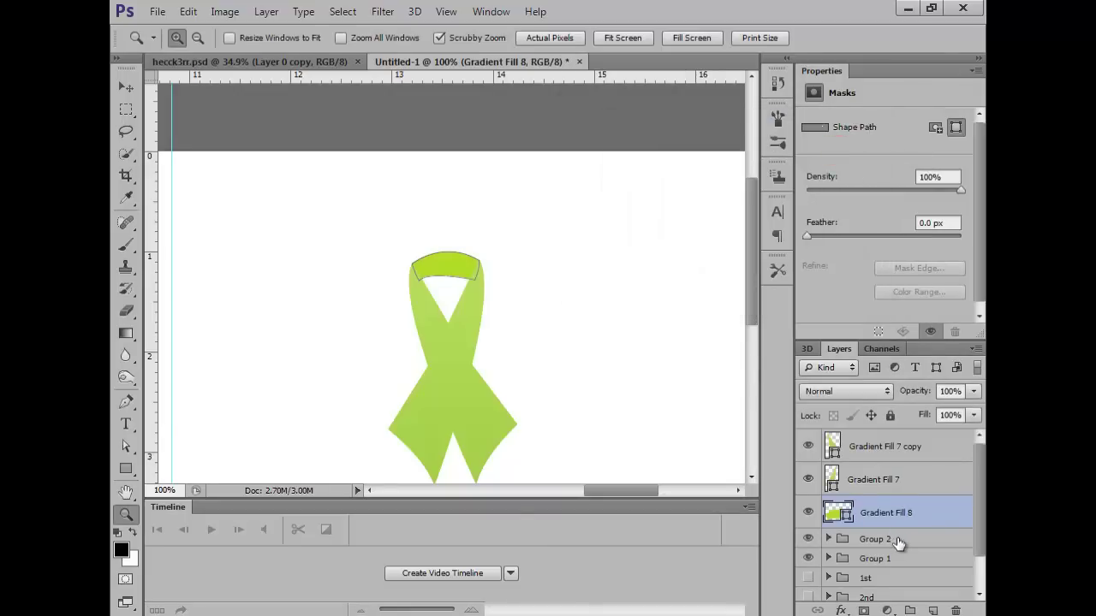
{"action": "left_click", "coordinate": [885, 538]}
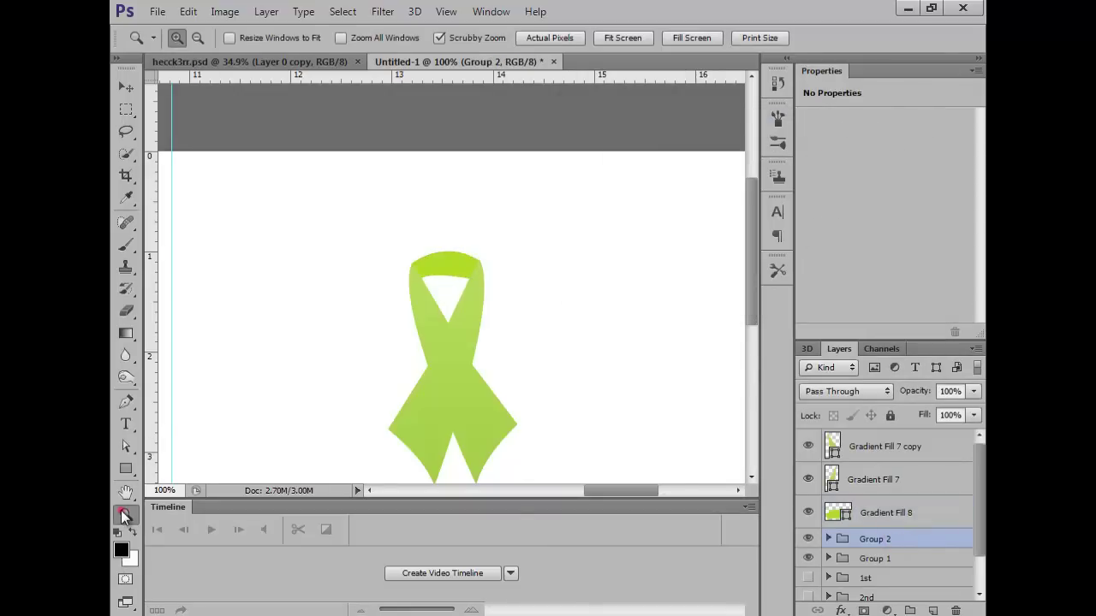
Recolour Gradient Fill 8's stops to a1cc2e on the left and add329 on the right.
{"action": "double_click", "coordinate": [837, 512]}
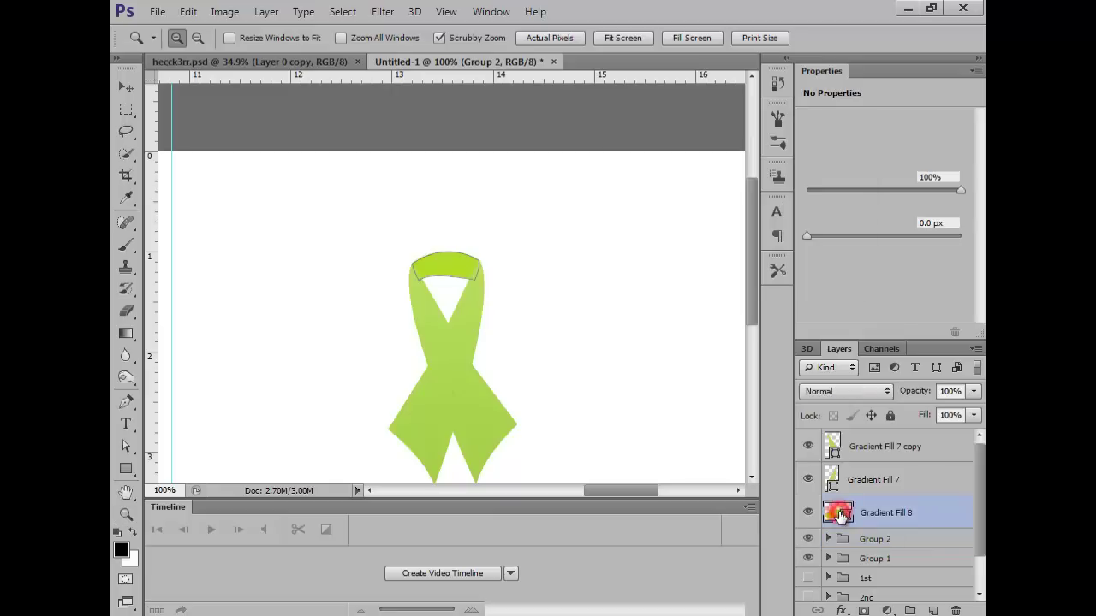
{"action": "left_click", "coordinate": [714, 158]}
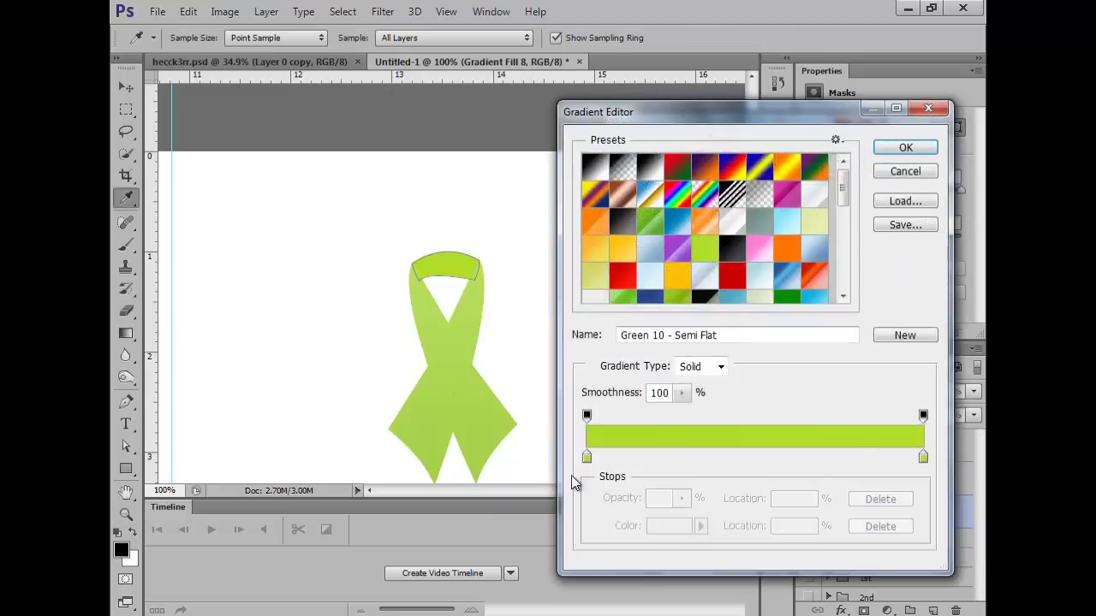
{"action": "left_click", "coordinate": [586, 457]}
{"action": "double_click", "coordinate": [585, 457]}
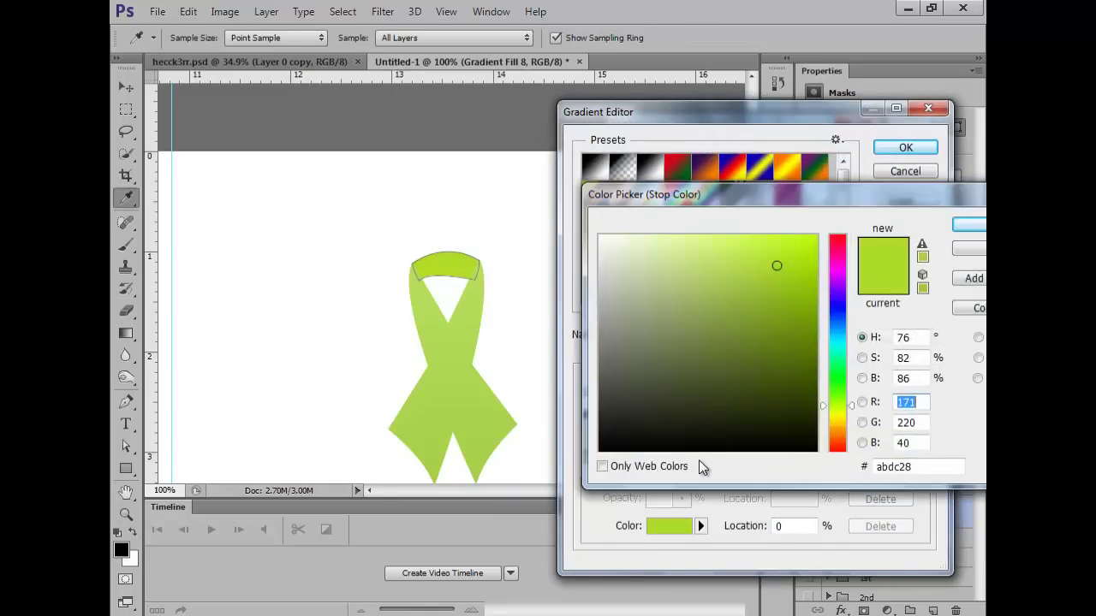
{"action": "left_click", "coordinate": [771, 275]}
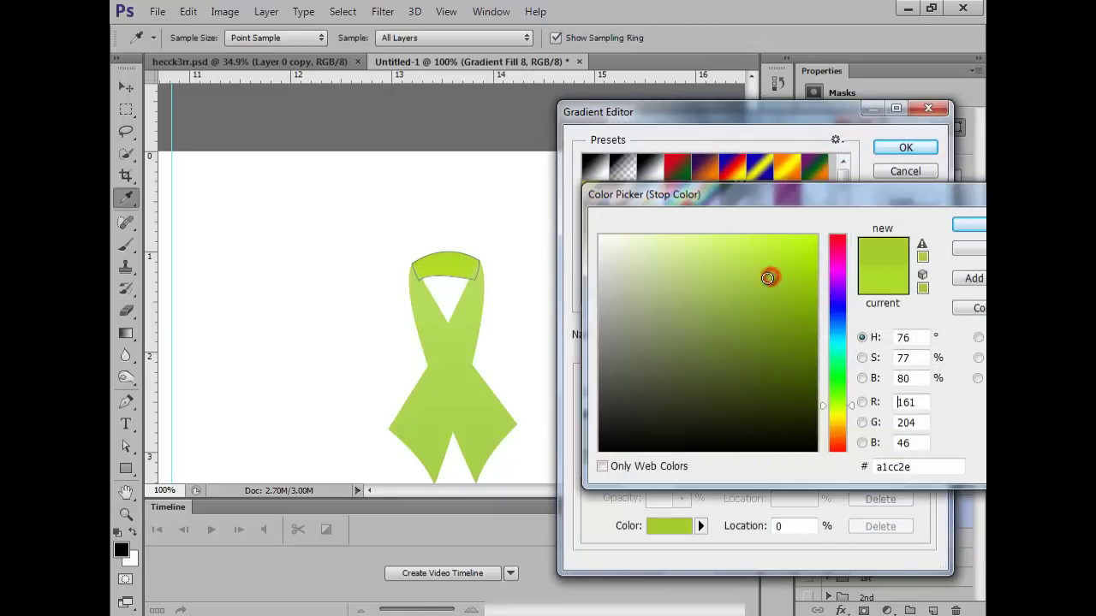
{"action": "left_click", "coordinate": [967, 223]}
{"action": "double_click", "coordinate": [922, 456]}
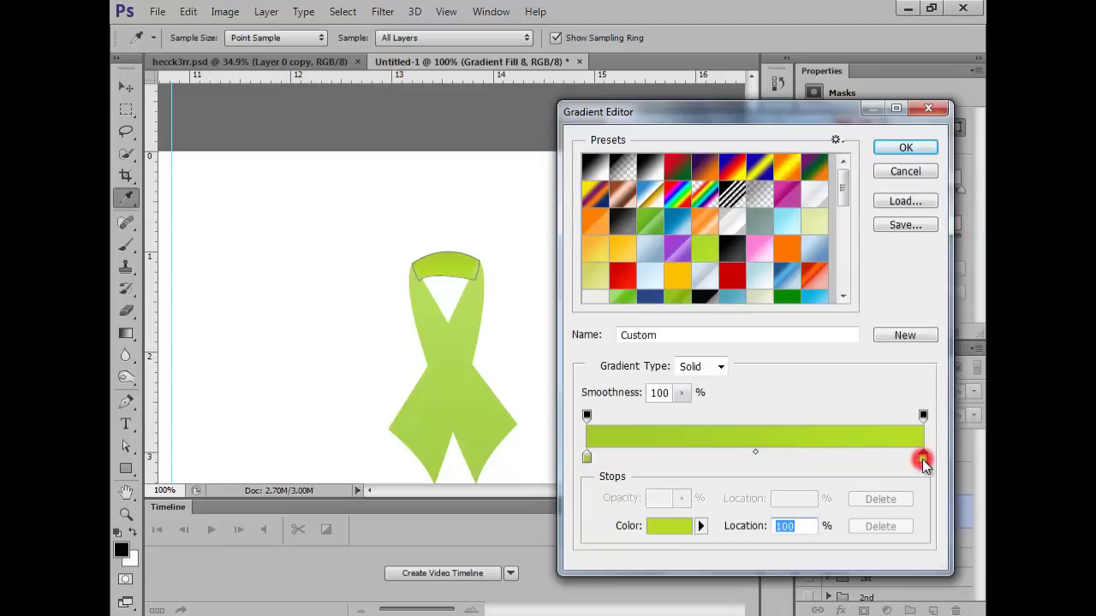
{"action": "left_click", "coordinate": [773, 271]}
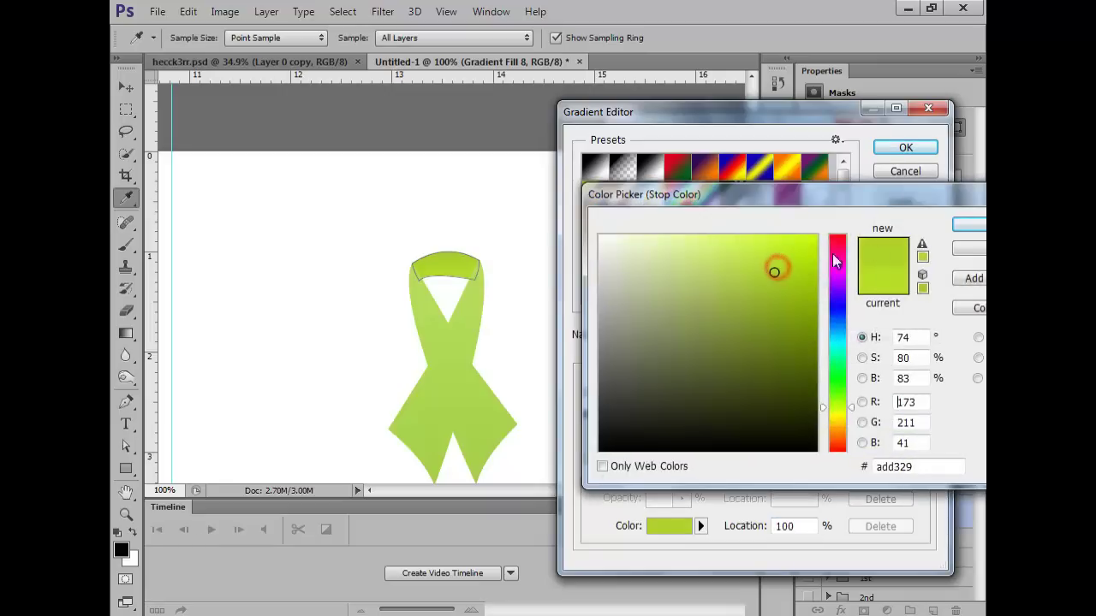
{"action": "left_click", "coordinate": [963, 225]}
{"action": "left_click", "coordinate": [906, 149]}
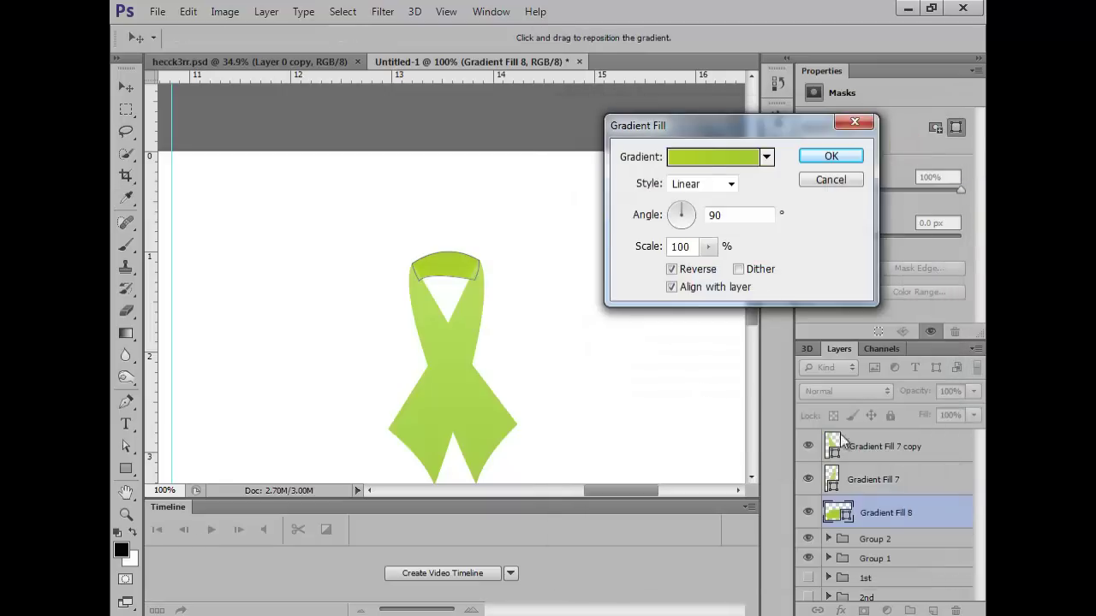
{"action": "left_click", "coordinate": [831, 156]}
{"action": "left_click", "coordinate": [864, 538]}
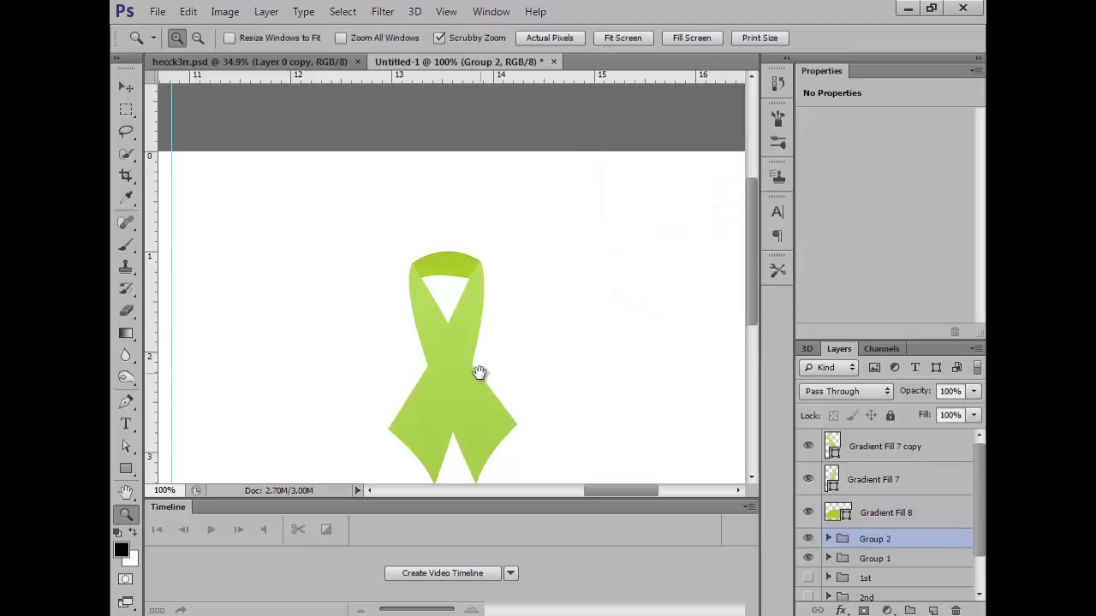
Zoom out and group Gradient Fill 7 copy through Gradient Fill 8 into Group 3.
{"action": "left_click_drag", "start_coordinate": [479, 371], "coordinate": [487, 227]}
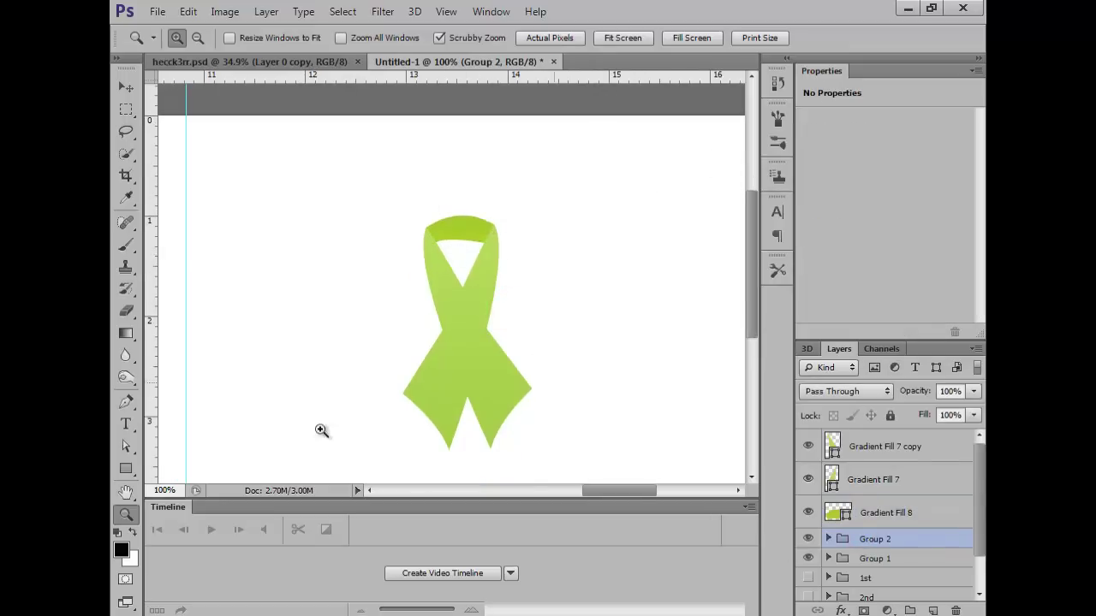
{"action": "left_click", "coordinate": [127, 517]}
{"action": "left_click", "coordinate": [476, 244], "text": "alt"}
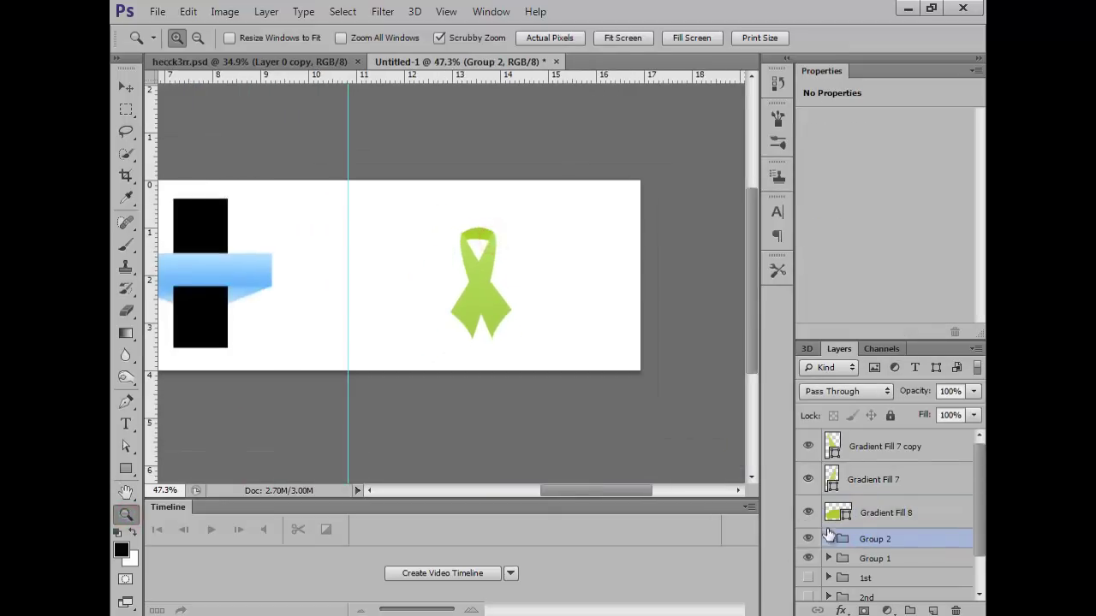
{"action": "left_click", "coordinate": [903, 508]}
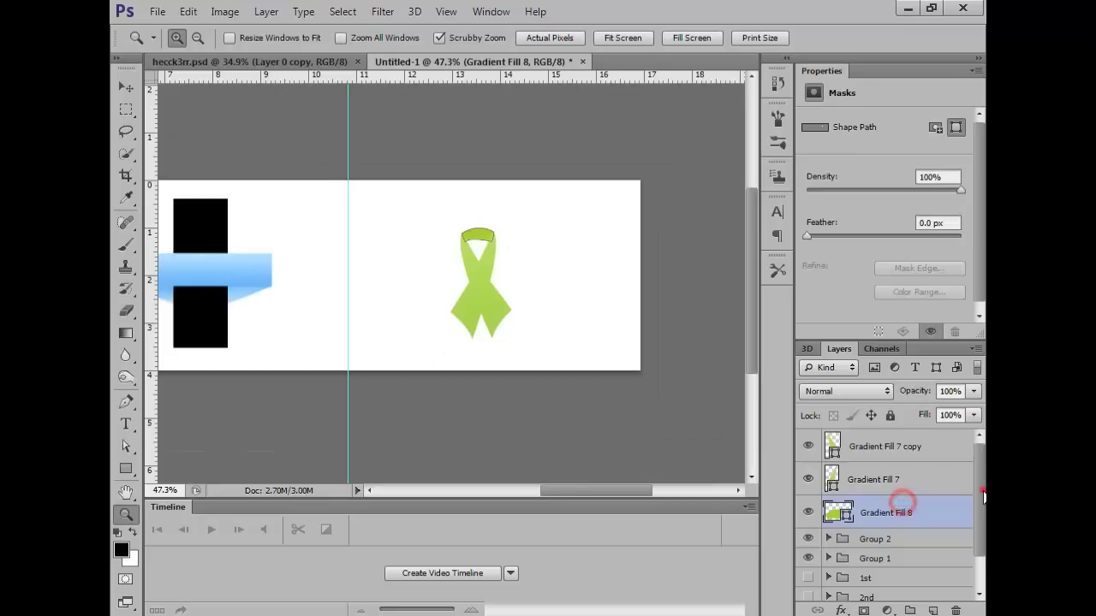
{"action": "left_click", "coordinate": [904, 446]}
{"action": "left_click", "coordinate": [903, 512], "text": "shift"}
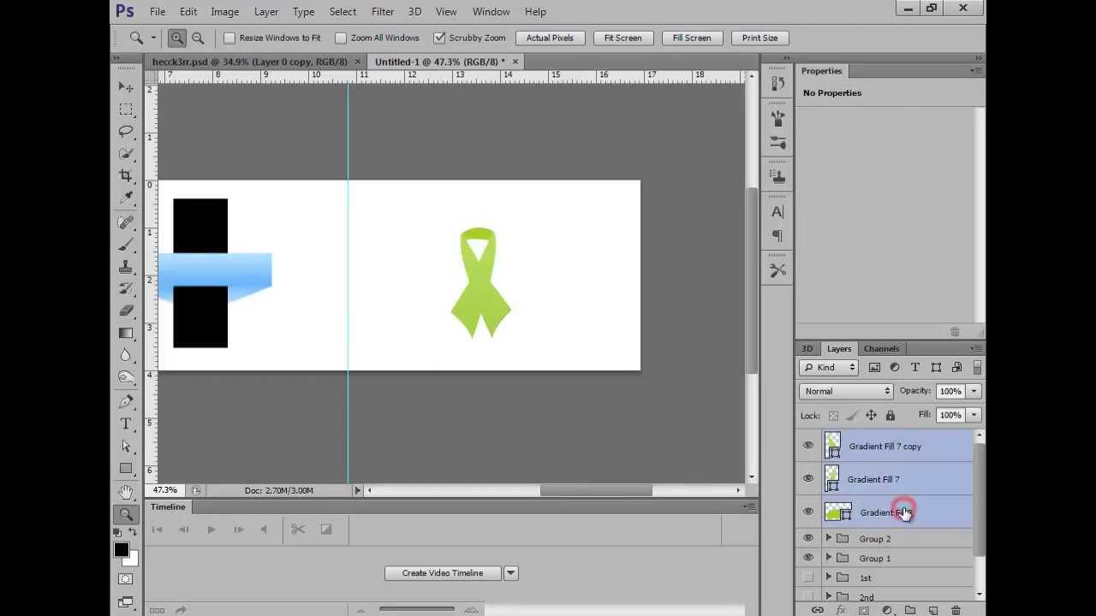
{"action": "key", "text": "ctrl+g"}
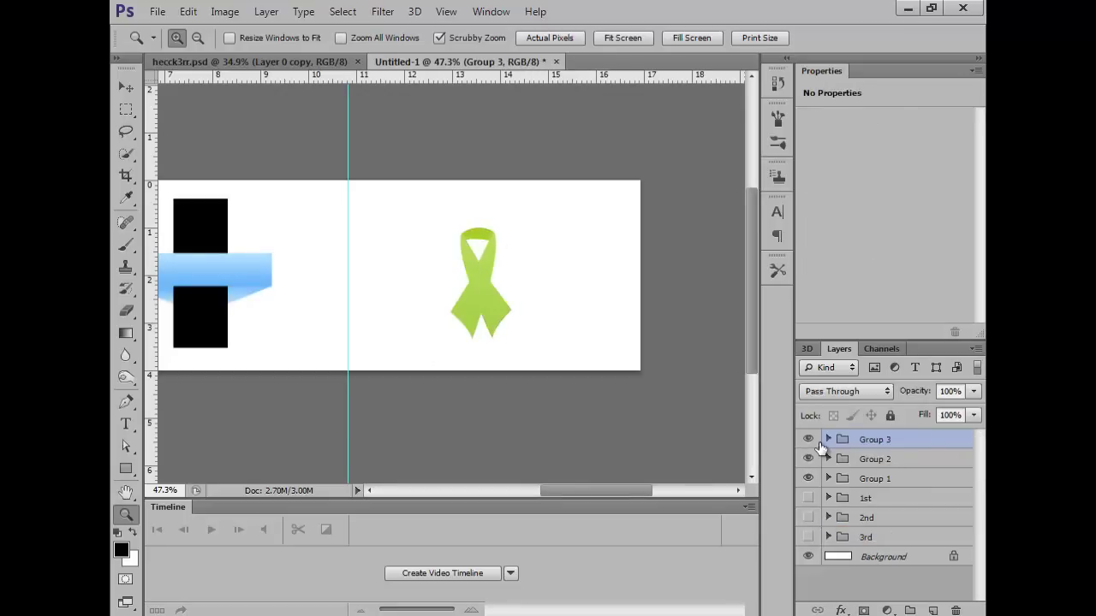
Show the 3rd group's blue ribbon and hide Group 3's green ribbon.
{"action": "left_click", "coordinate": [809, 536]}
{"action": "left_click", "coordinate": [808, 438]}
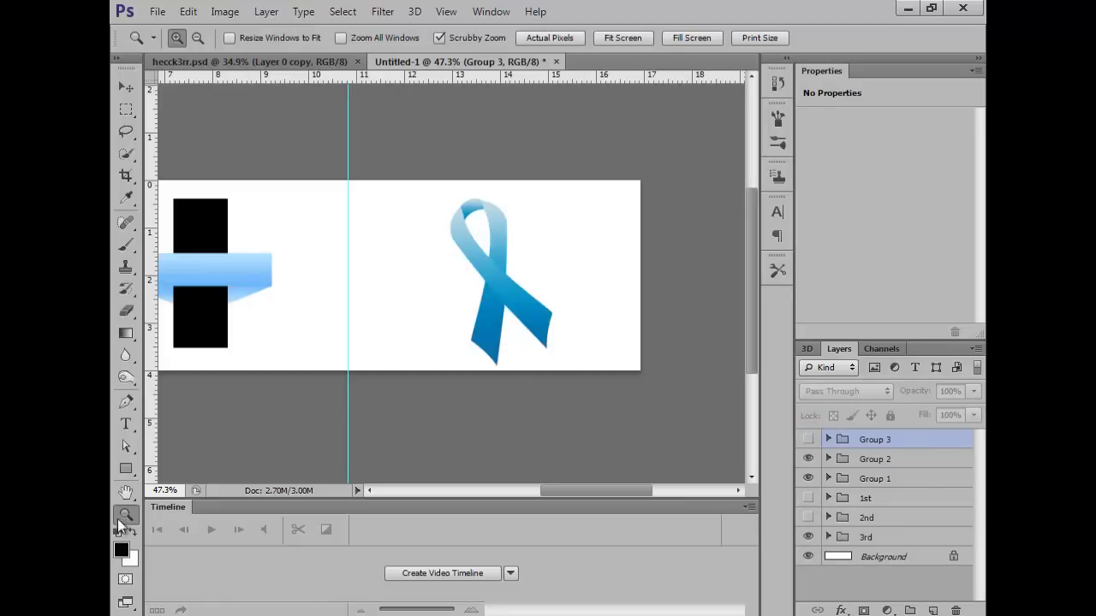
{"action": "left_click_drag", "start_coordinate": [415, 351], "coordinate": [402, 348]}
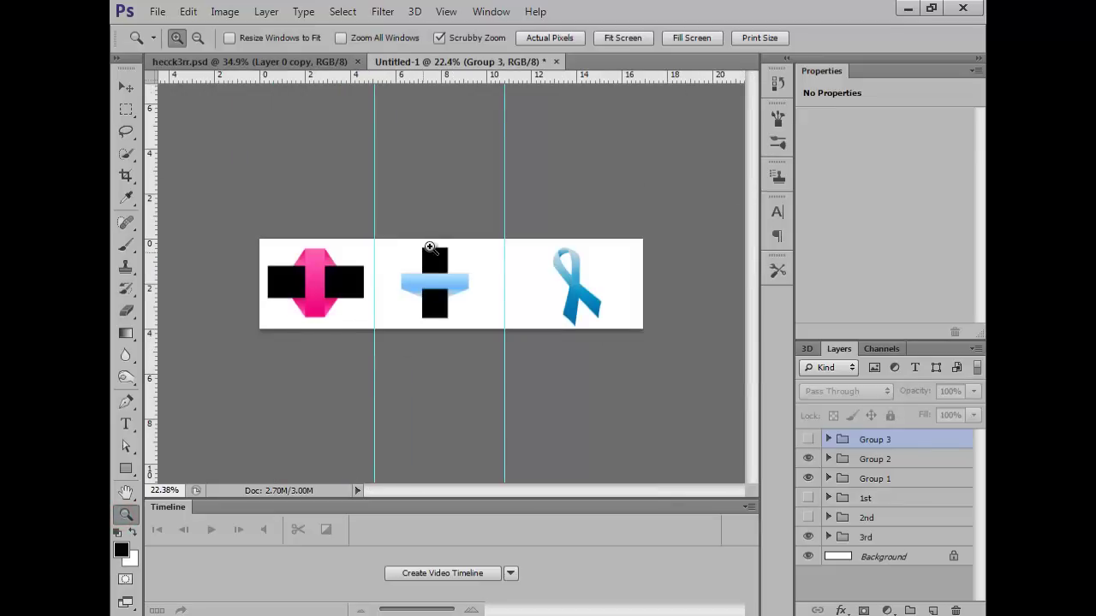
With the Move tool active, hide Group 1 and Group 2 and reveal the 1st and 2nd groups.
{"action": "left_click_drag", "start_coordinate": [458, 308], "coordinate": [486, 307]}
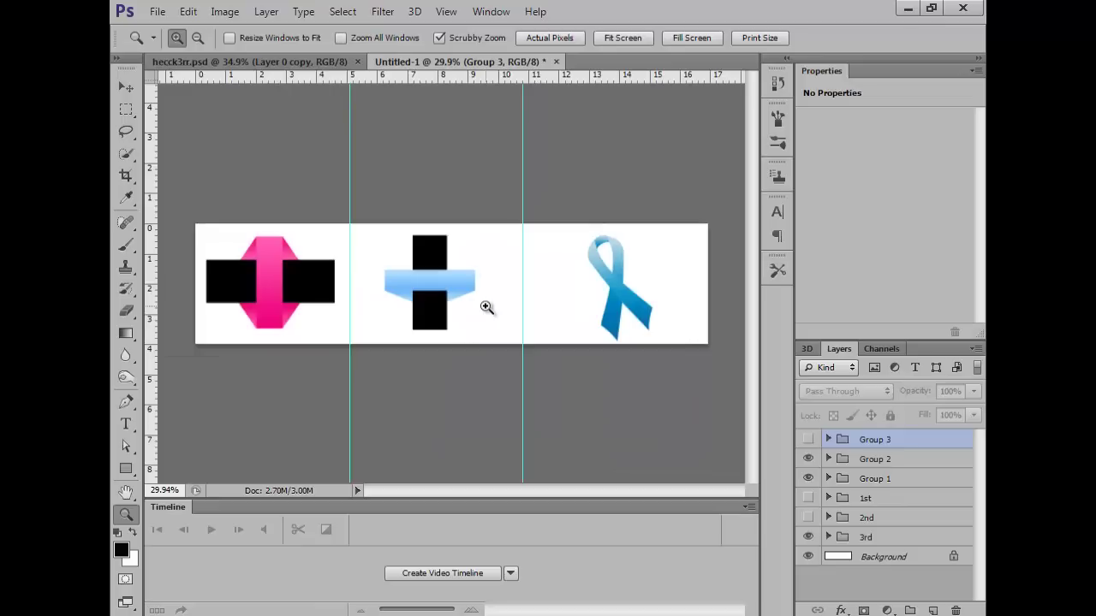
{"action": "left_click", "coordinate": [127, 89]}
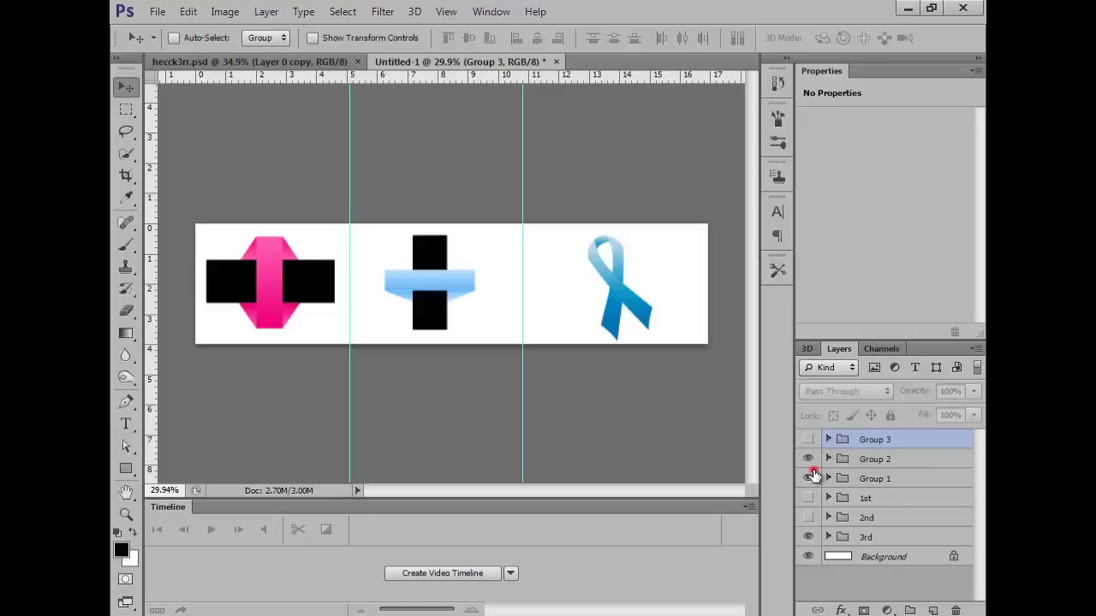
{"action": "left_click_drag", "start_coordinate": [811, 501], "coordinate": [810, 522]}
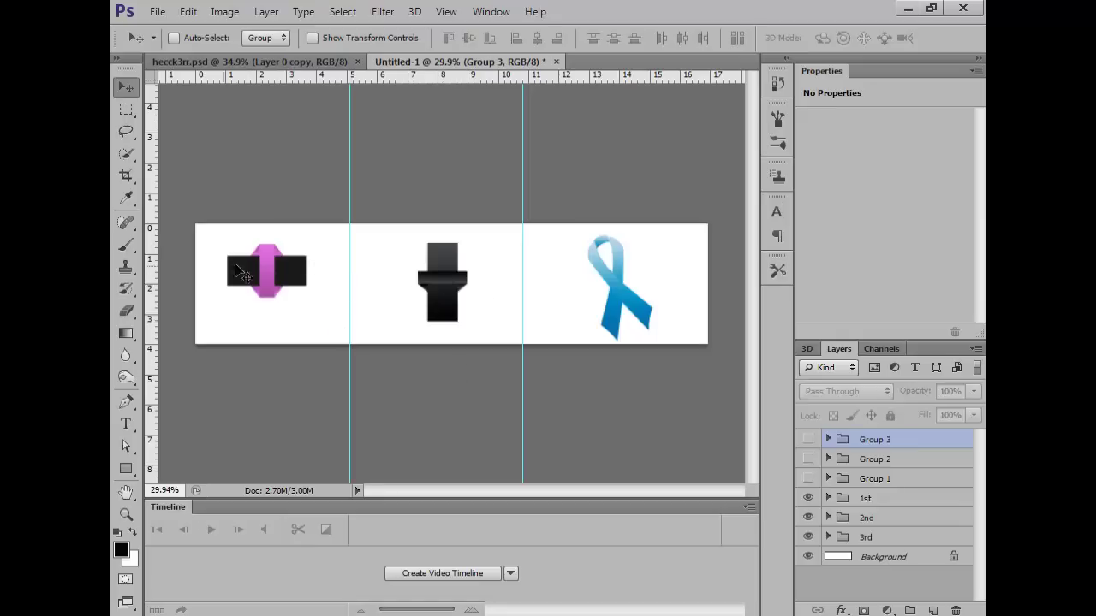
{"action": "left_click", "coordinate": [270, 259]}
{"action": "left_click", "coordinate": [442, 313]}
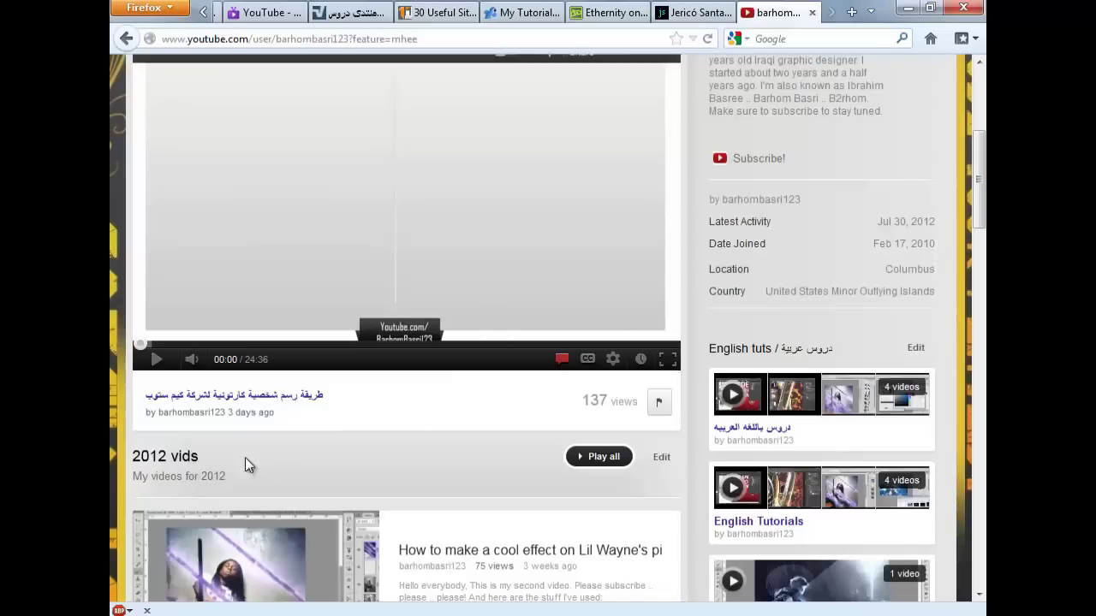
Scroll through the channel's videos and back up to the header and featured video.
{"action": "scroll", "coordinate": [130, 470], "scroll_direction": "down", "scroll_amount": 5}
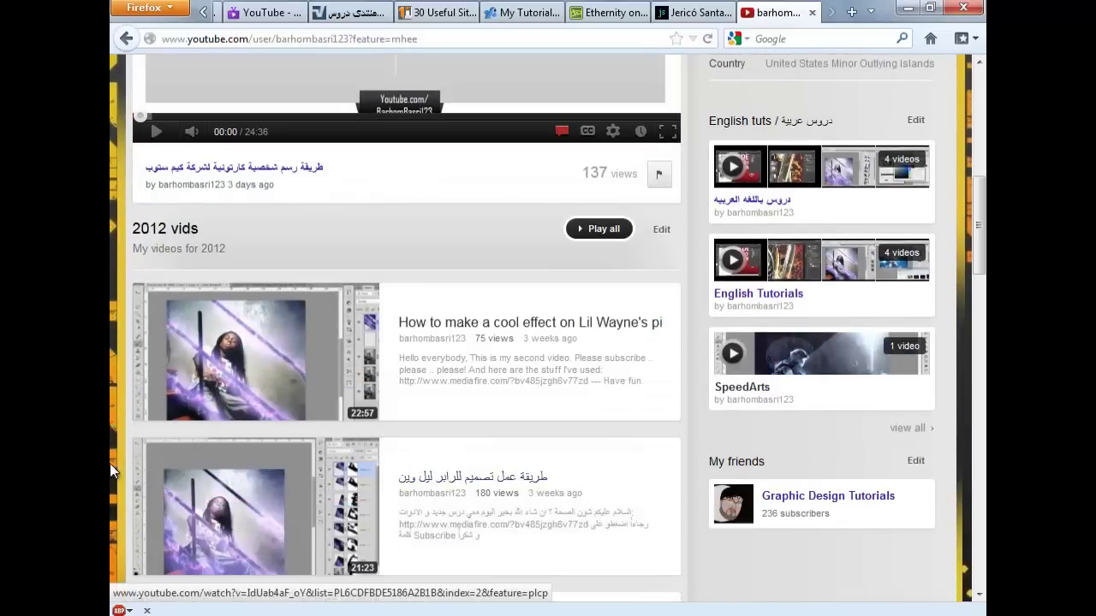
{"action": "scroll", "coordinate": [115, 385], "scroll_direction": "up", "scroll_amount": 10}
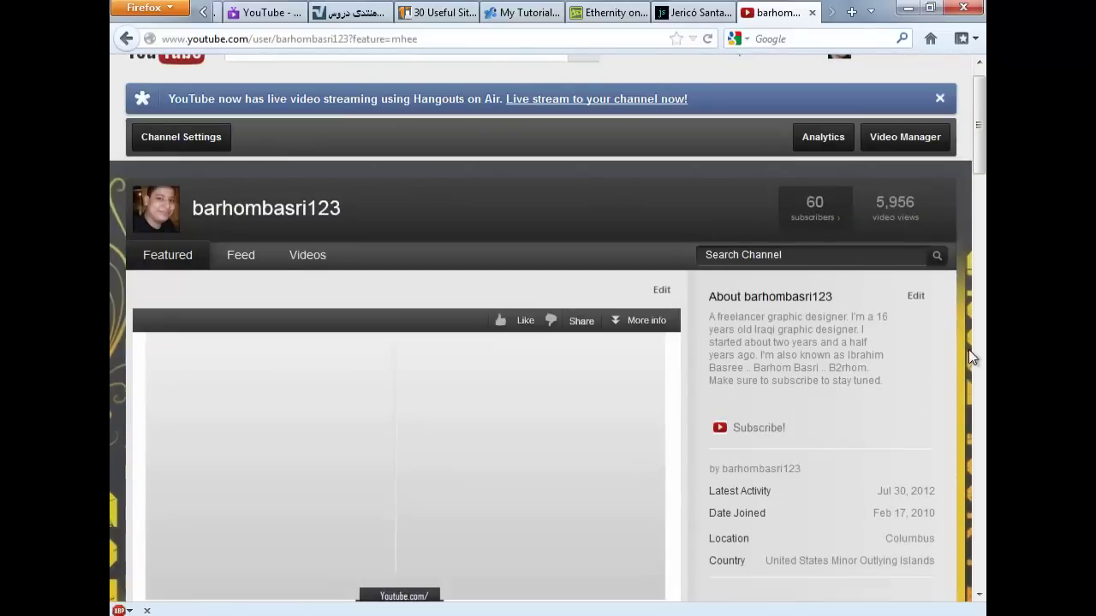
{"action": "left_click", "coordinate": [726, 613]}
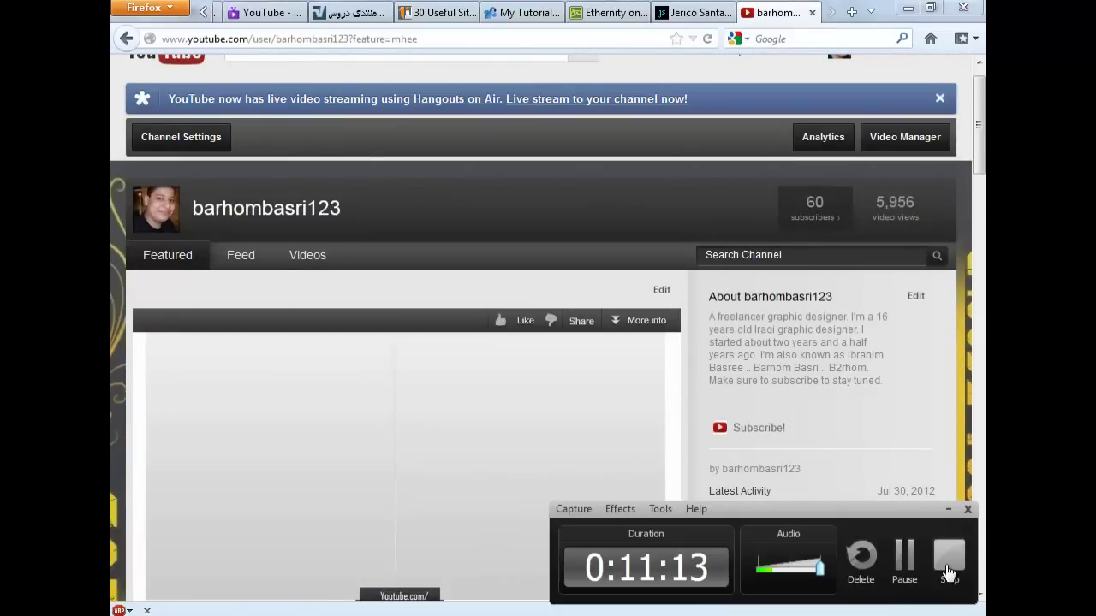